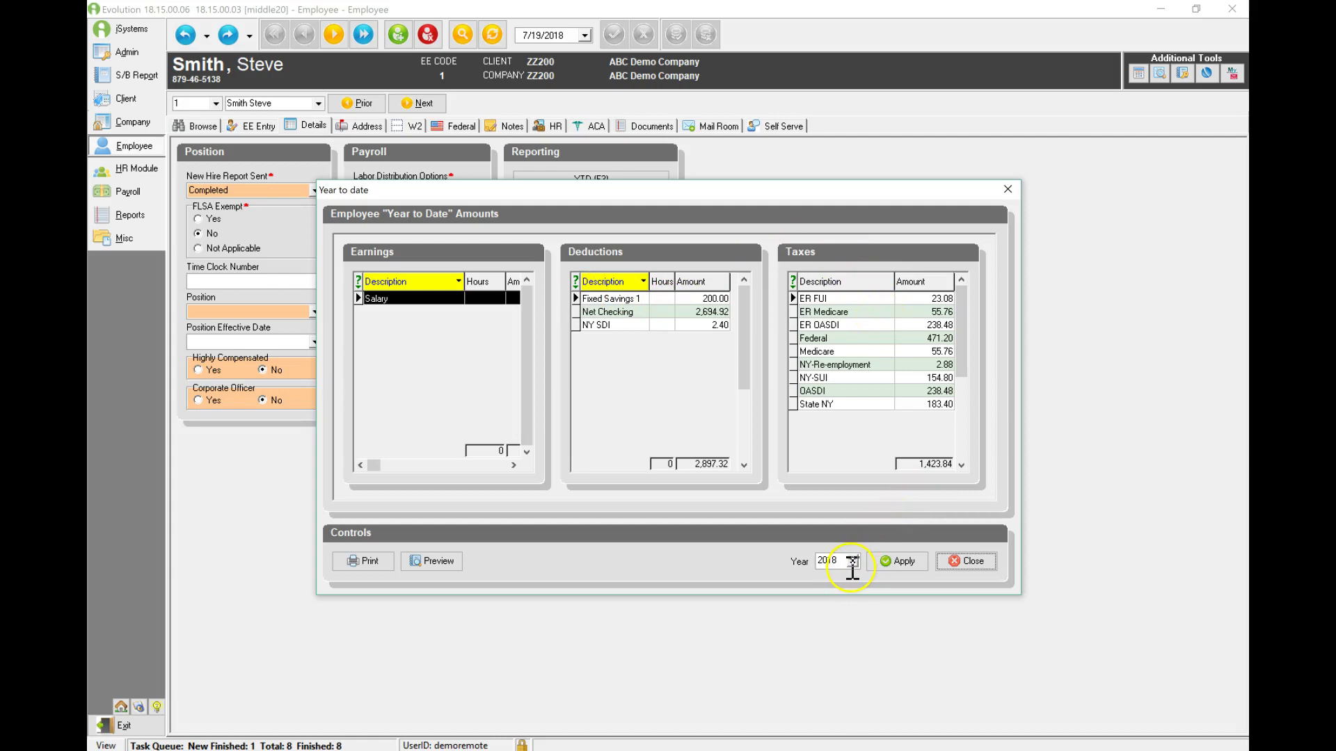
- Show the employee's year-to-date amounts for 2017, including the hours and amount columns of the earnings
click(854, 564)
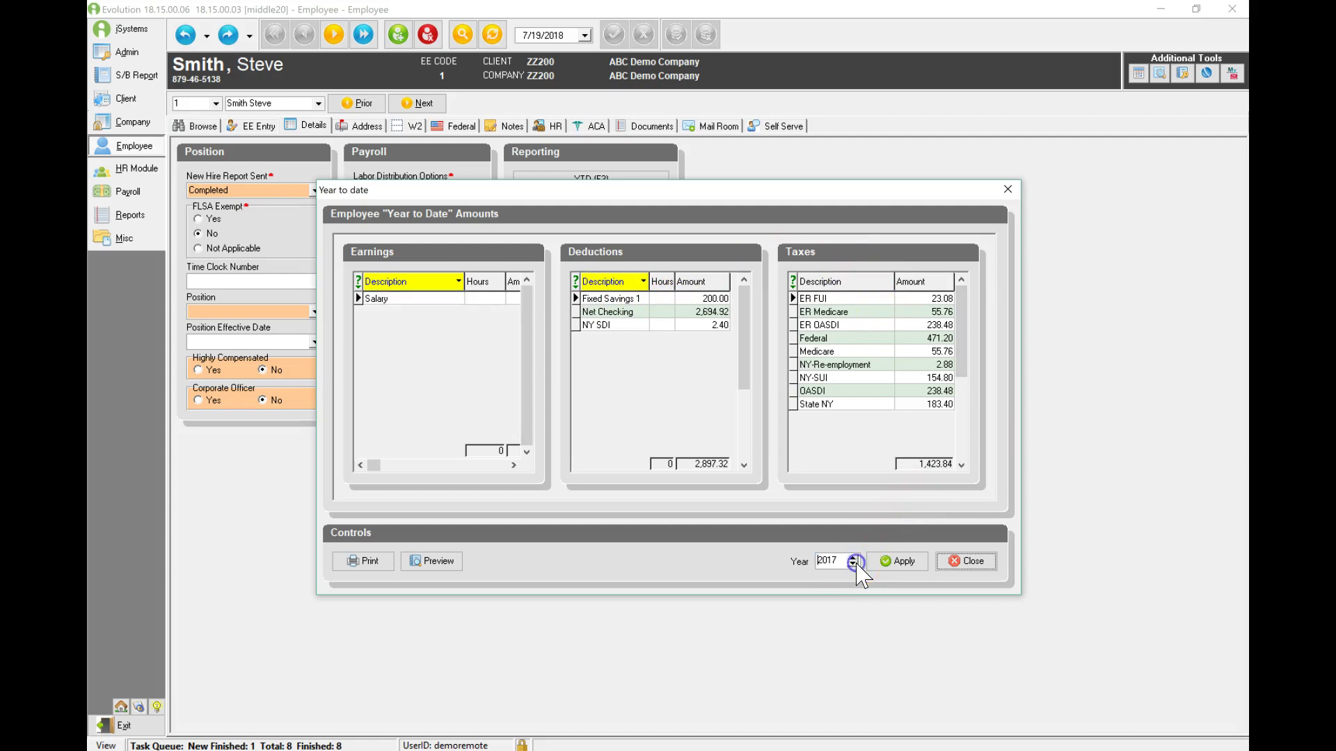
click(896, 565)
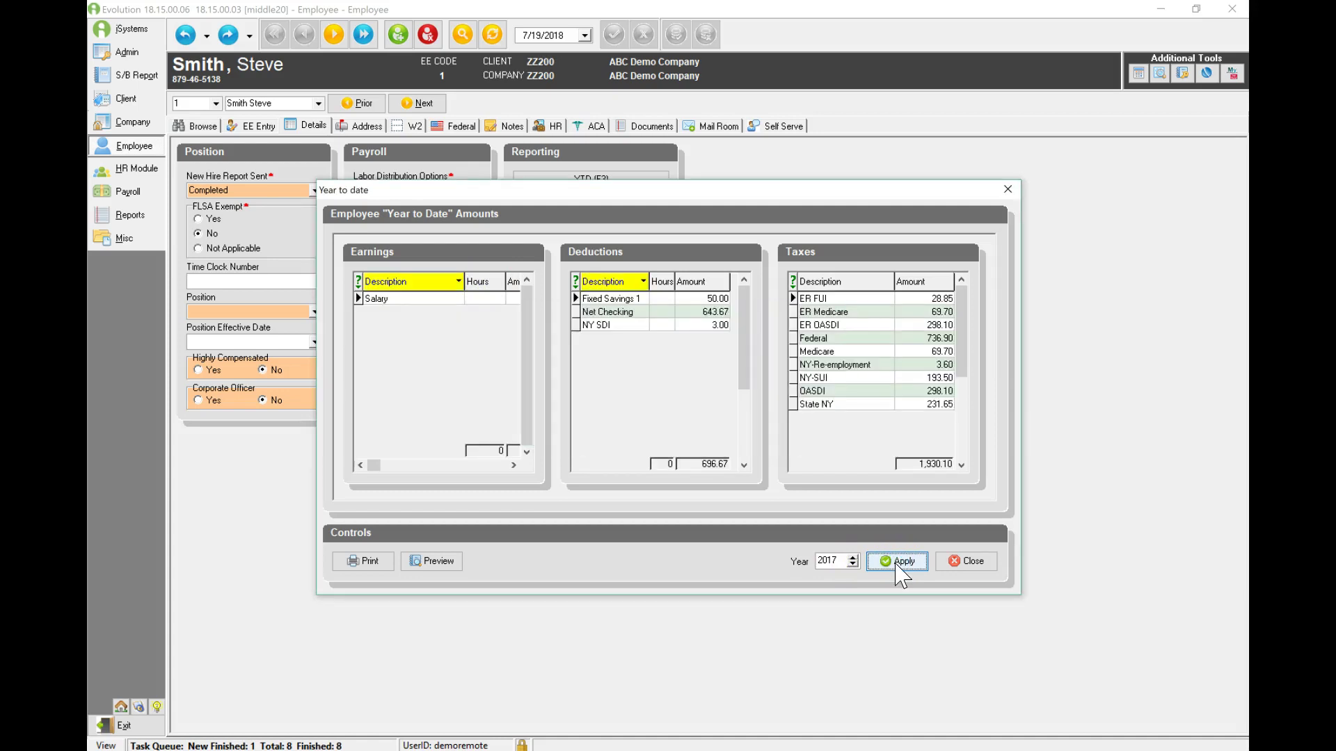
click(514, 465)
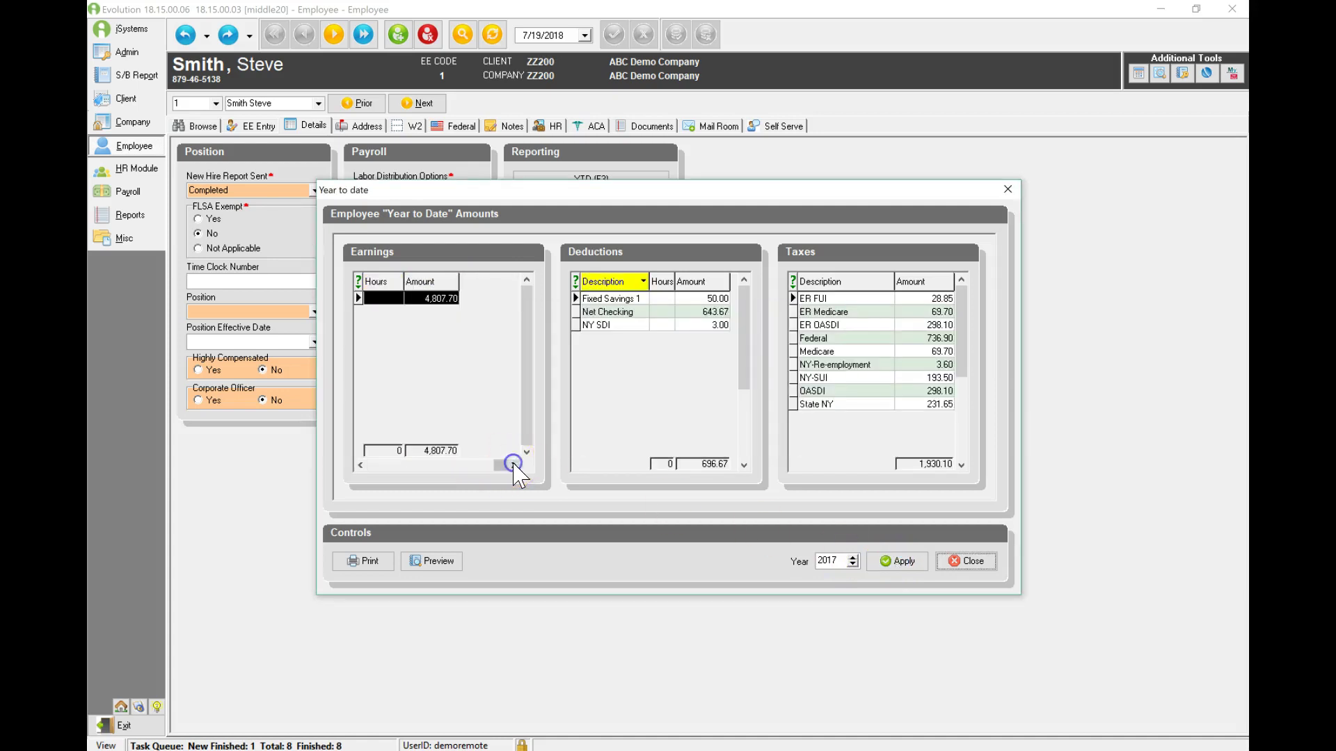
- Preview the employee's 2017 year-to-date report, and close both the preview and the year-to-date window
click(430, 560)
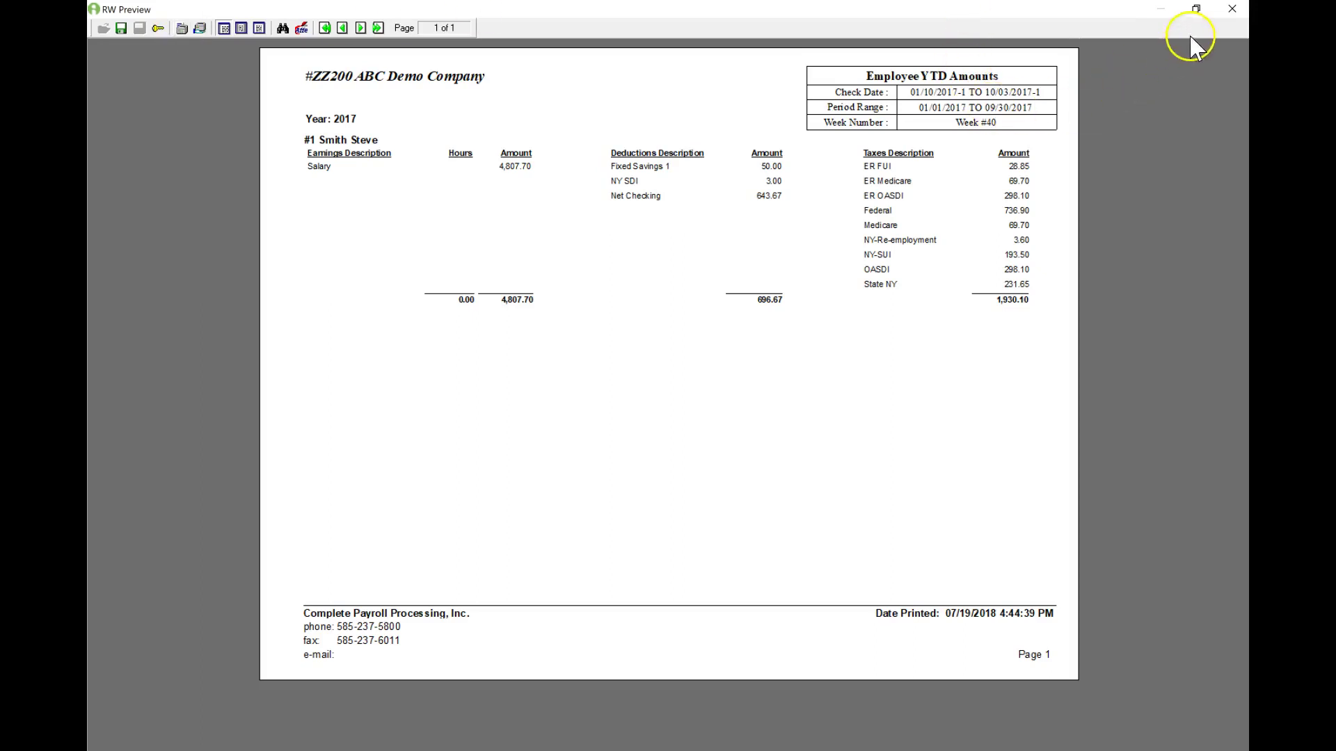
click(1233, 10)
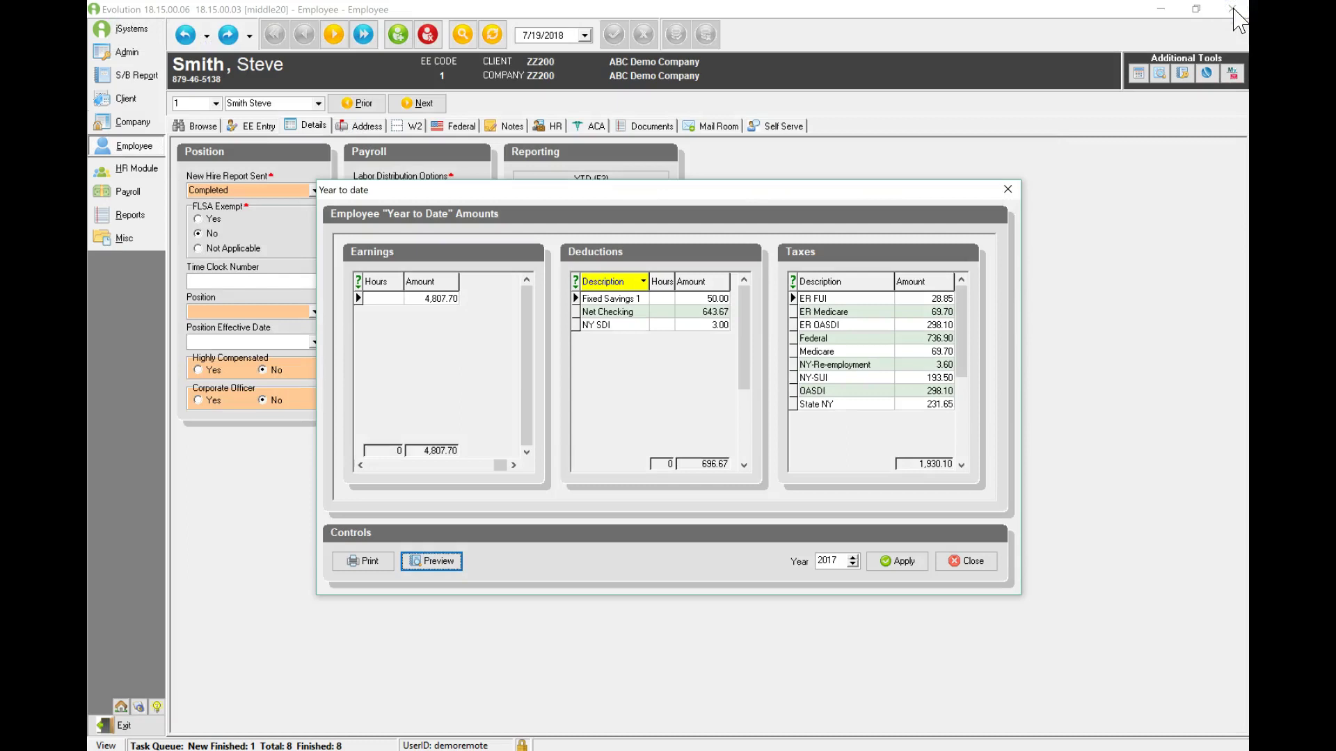
click(1008, 191)
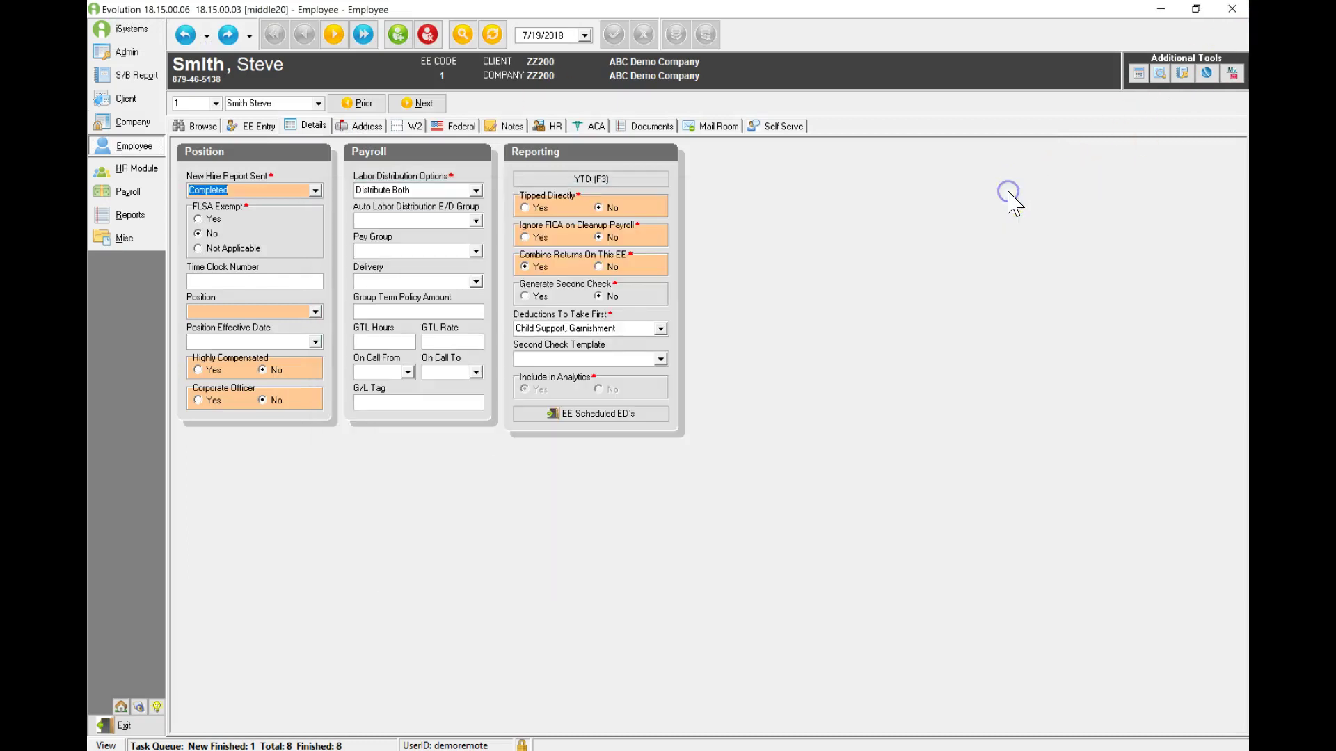
- Load the employee's payroll note, and open the payroll batch's Quick Entry to view the line flagged with notes
click(507, 131)
click(459, 218)
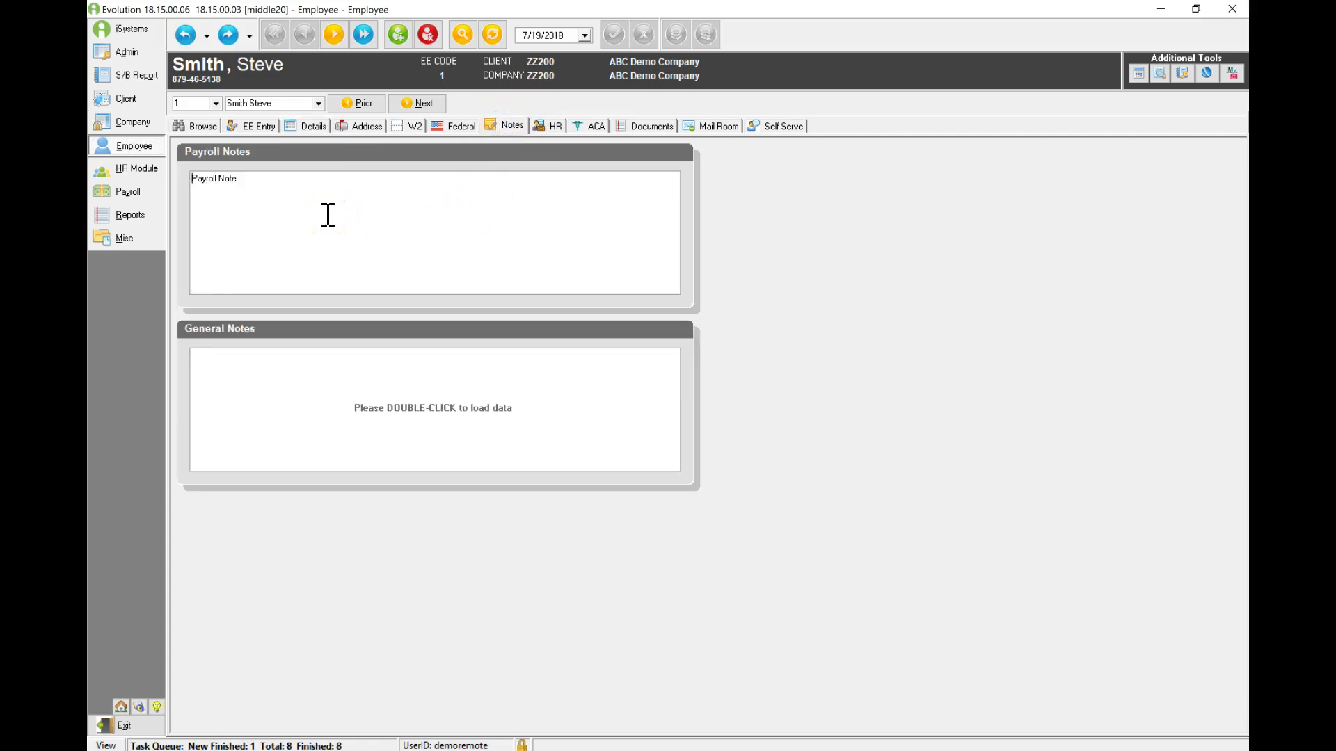
click(352, 382)
click(129, 192)
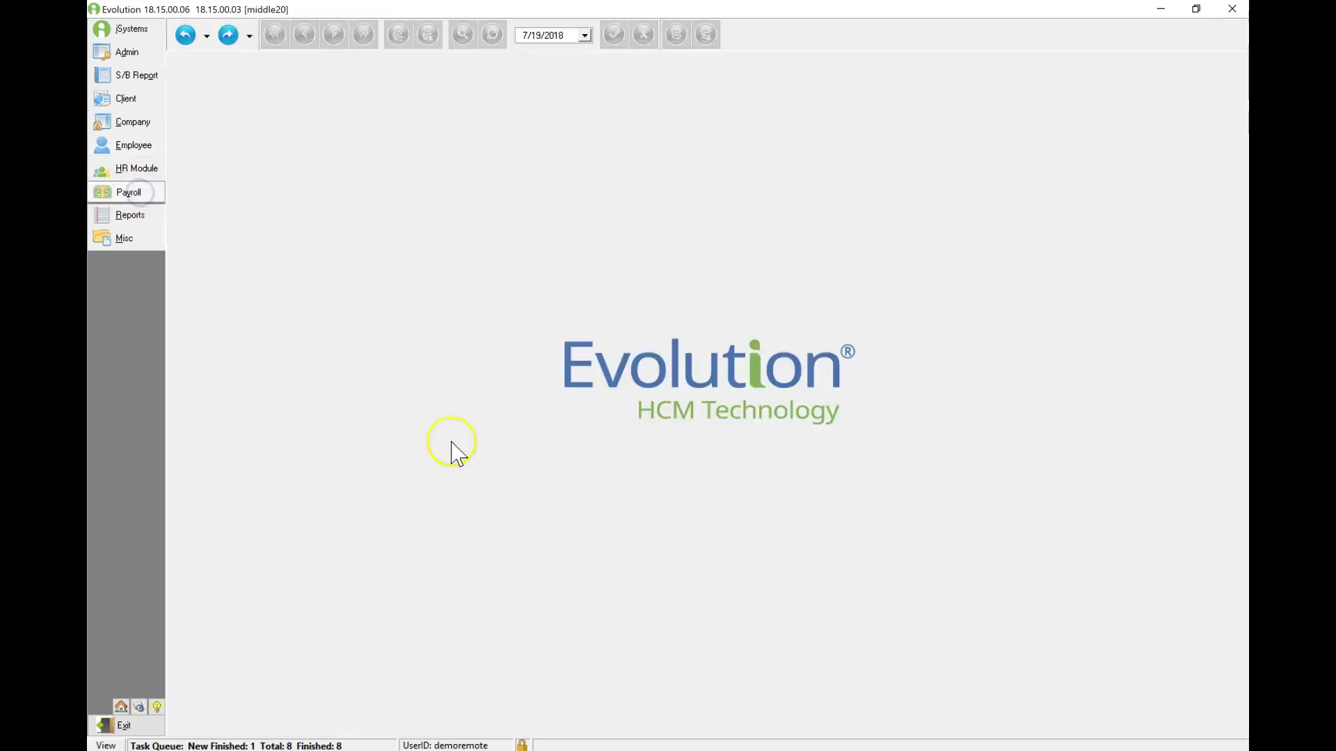
click(430, 719)
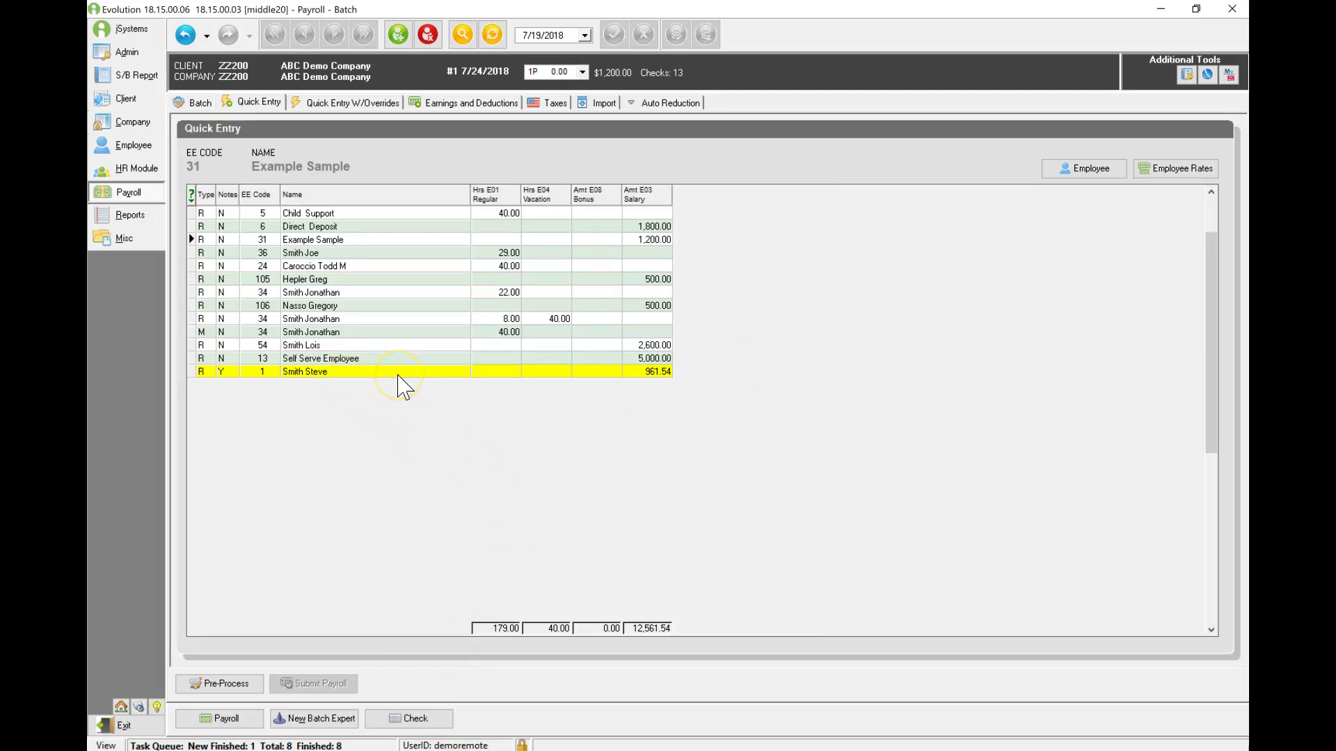
- Return to the employee record and open the Tax and Check Line Calculator for the selected employee
click(131, 146)
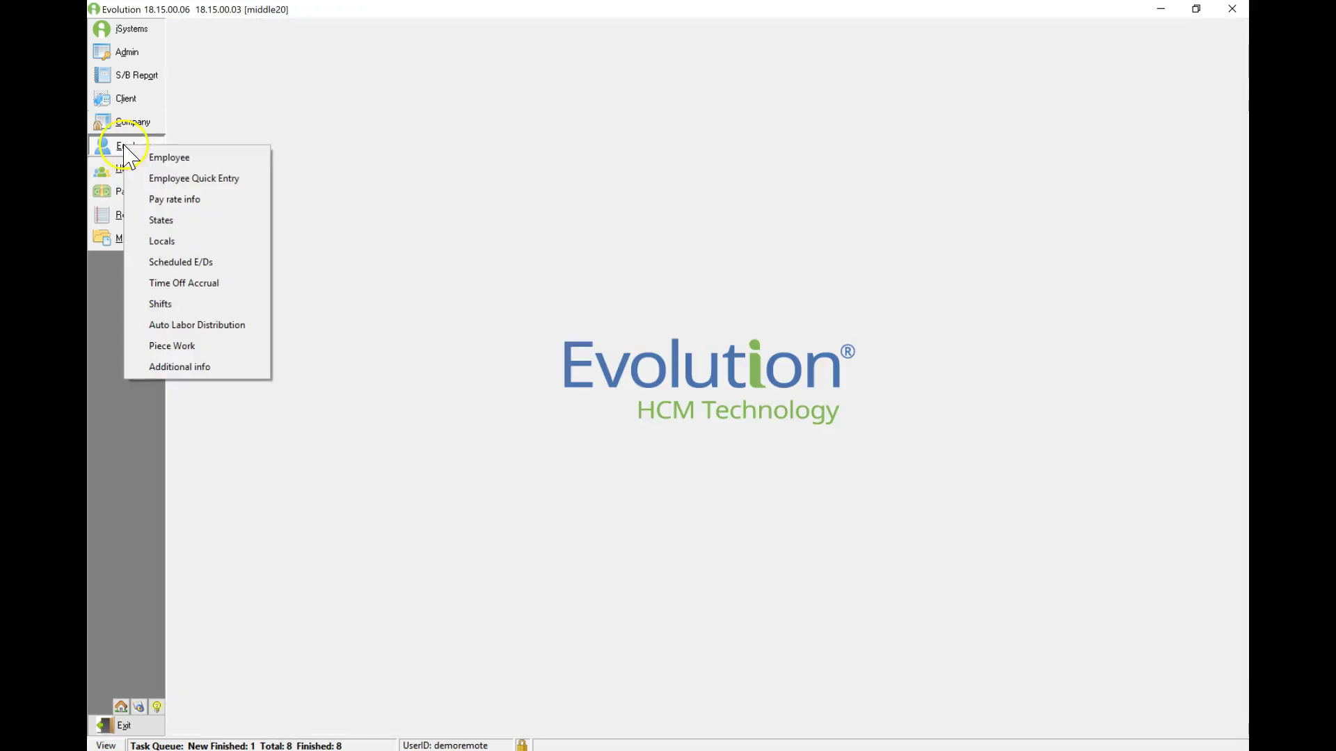
click(156, 154)
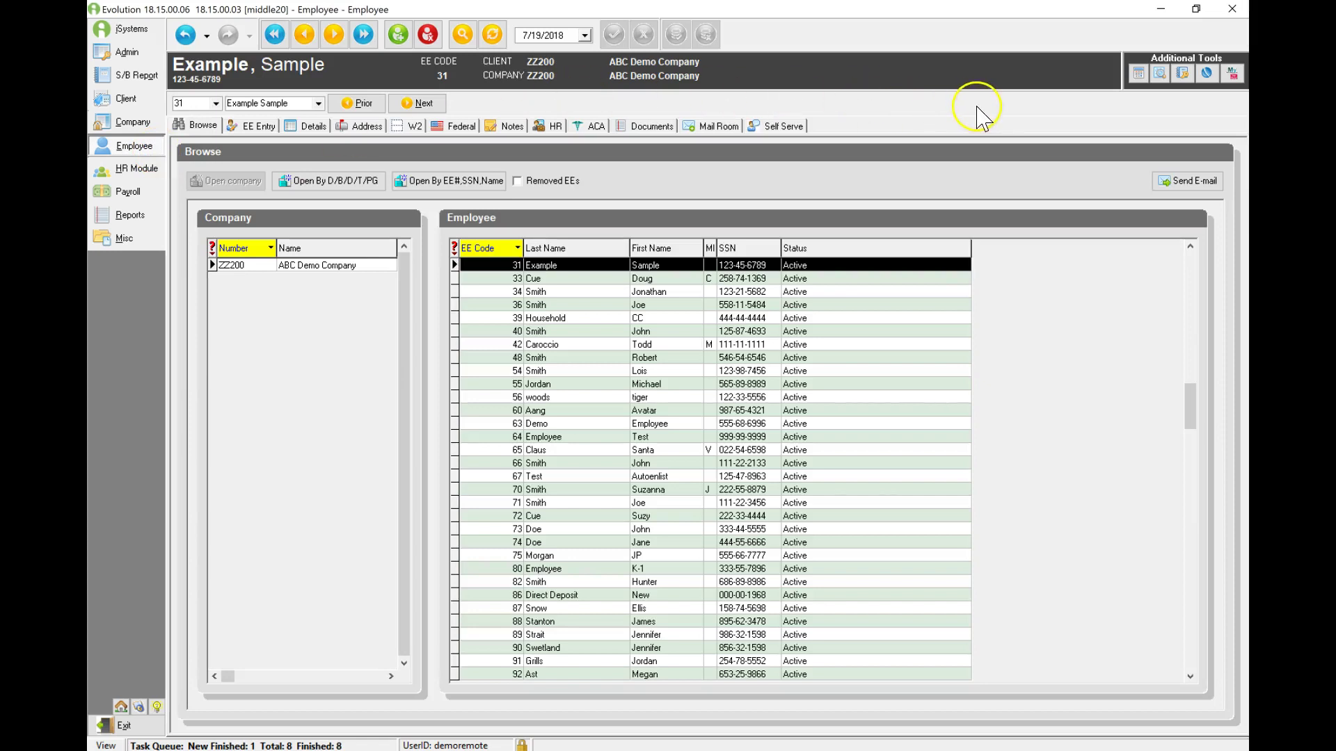
click(1139, 74)
click(1141, 77)
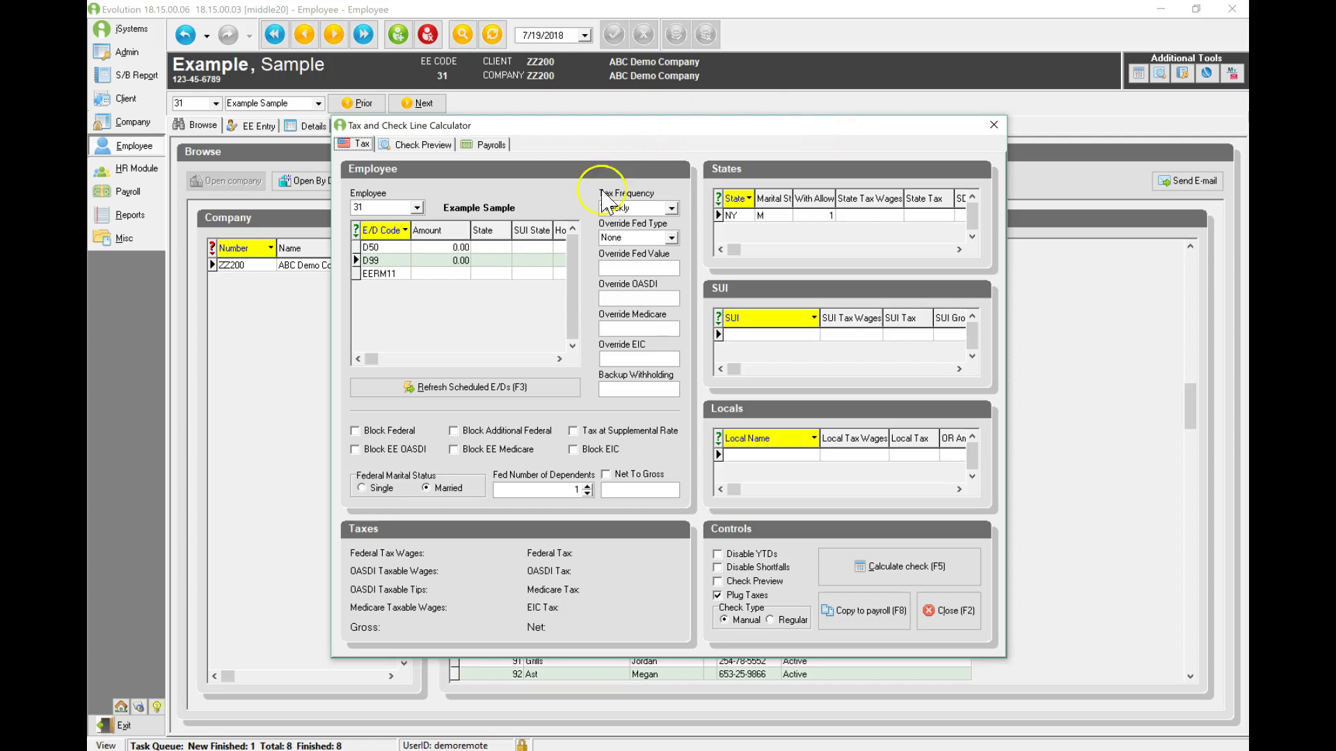
- Delete the D50 and D99 lines from the calculator's earnings and deductions list
click(377, 247)
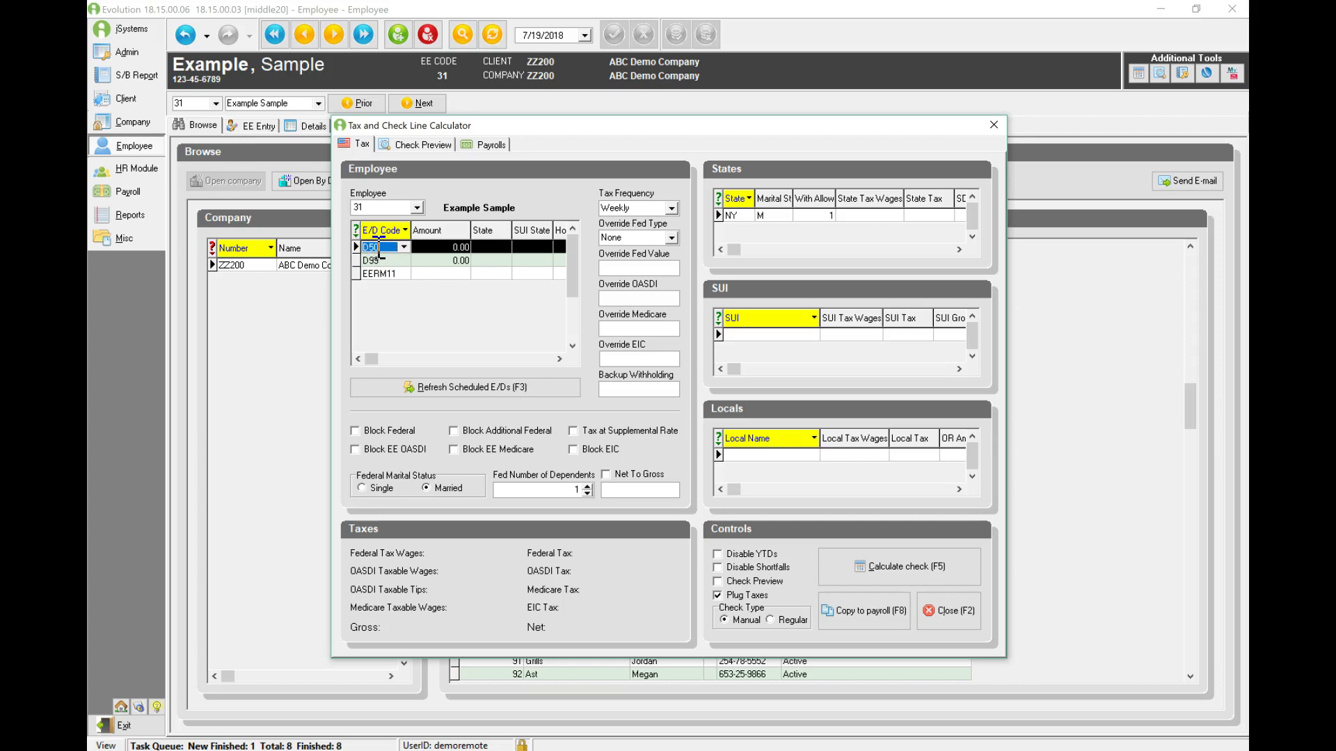
key(ctrl+Delete)
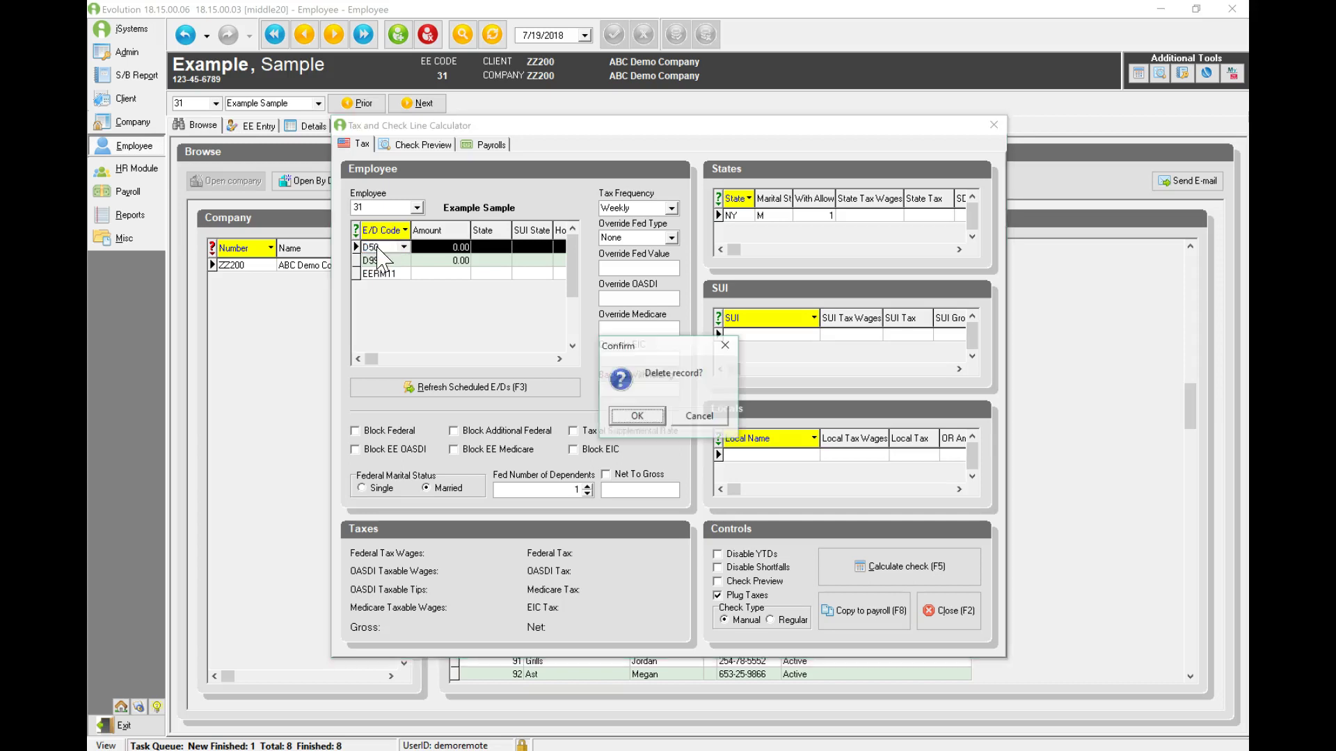
click(634, 409)
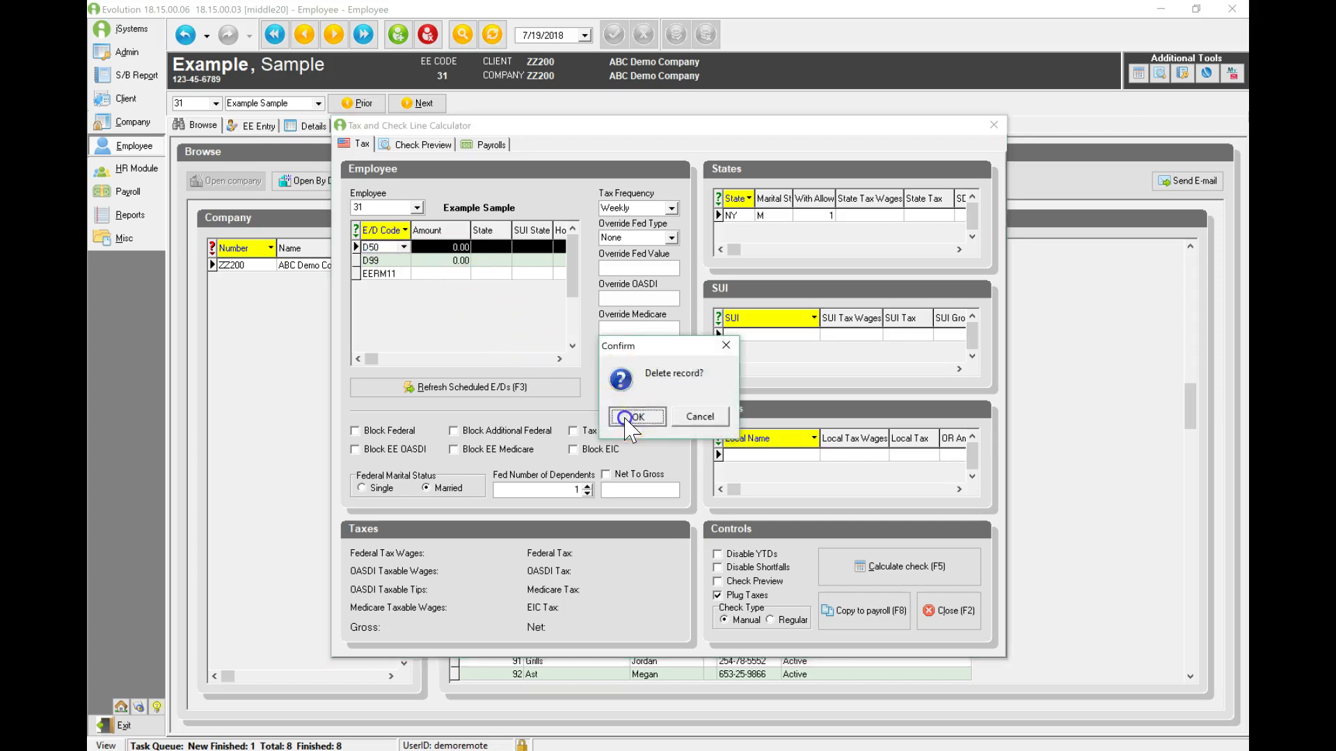
key(ctrl+Delete)
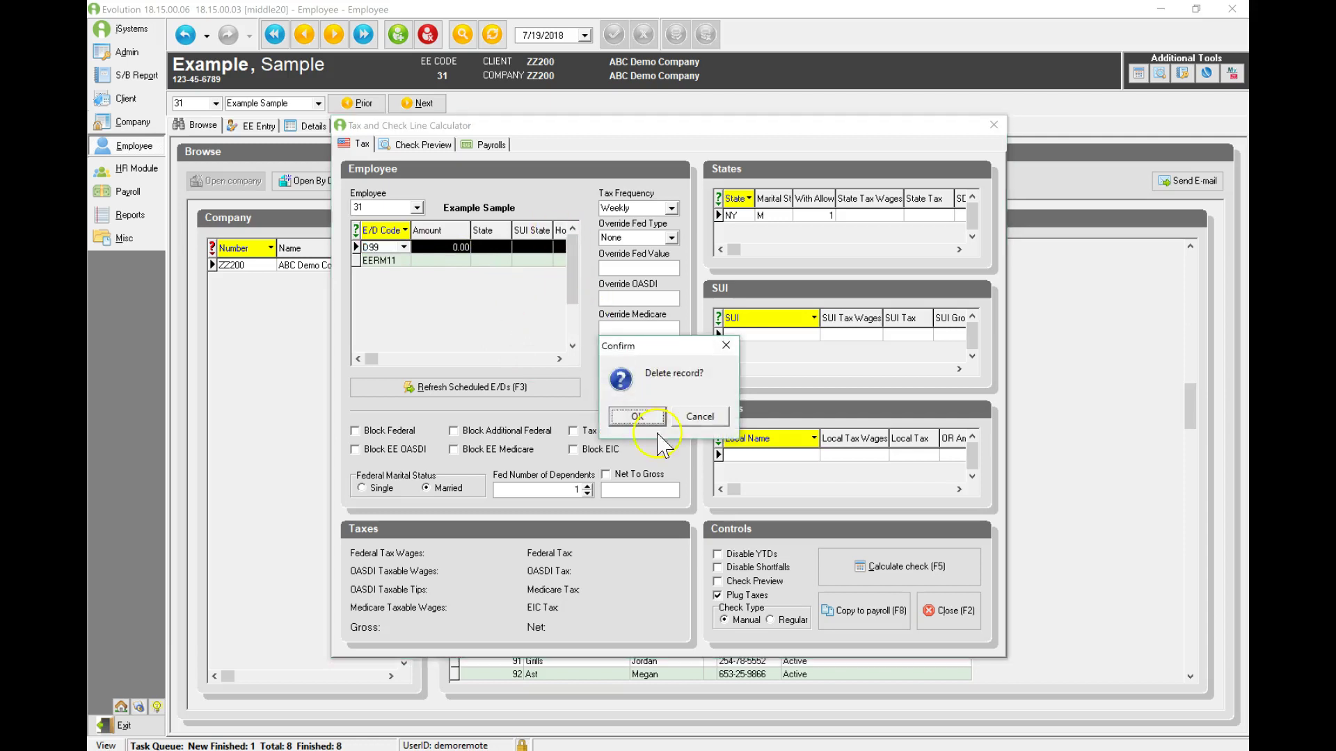
click(638, 417)
- Change the remaining EERM11 line to E08 Bonus with an amount of 500
click(400, 249)
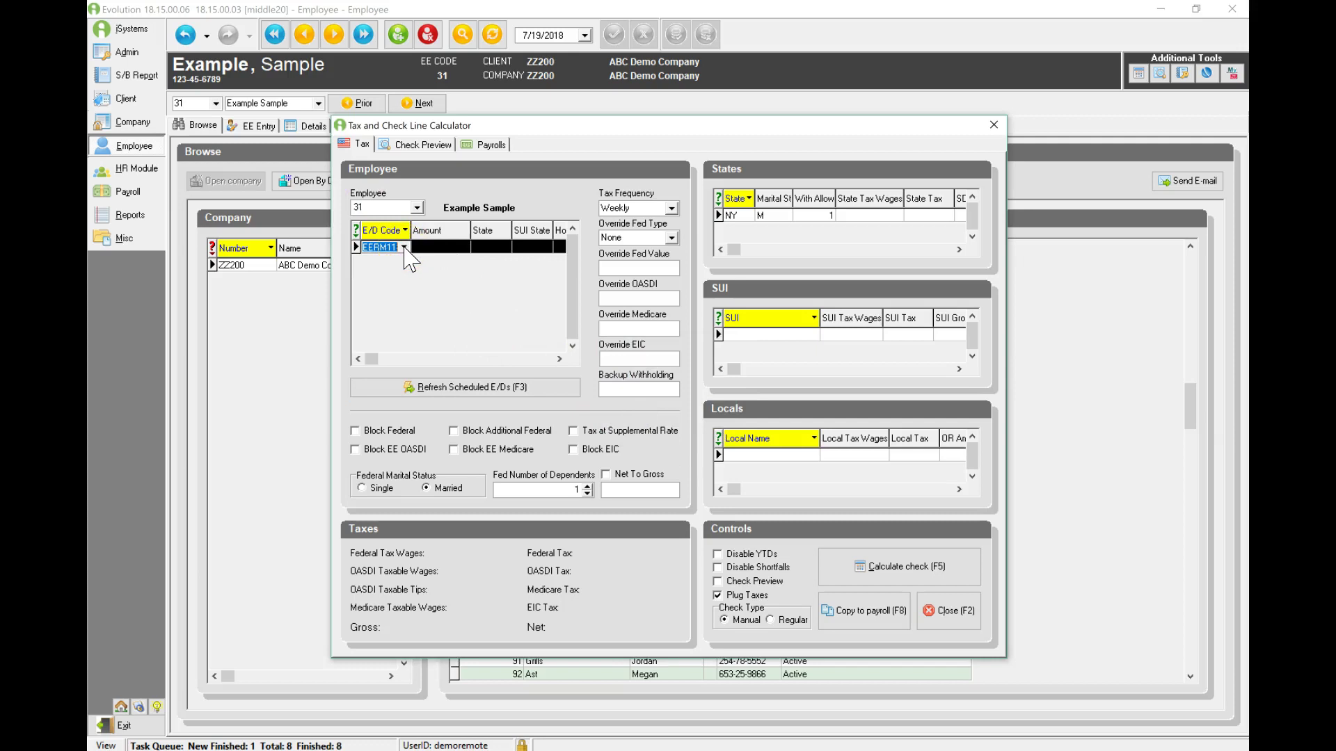
click(404, 248)
text(e08)
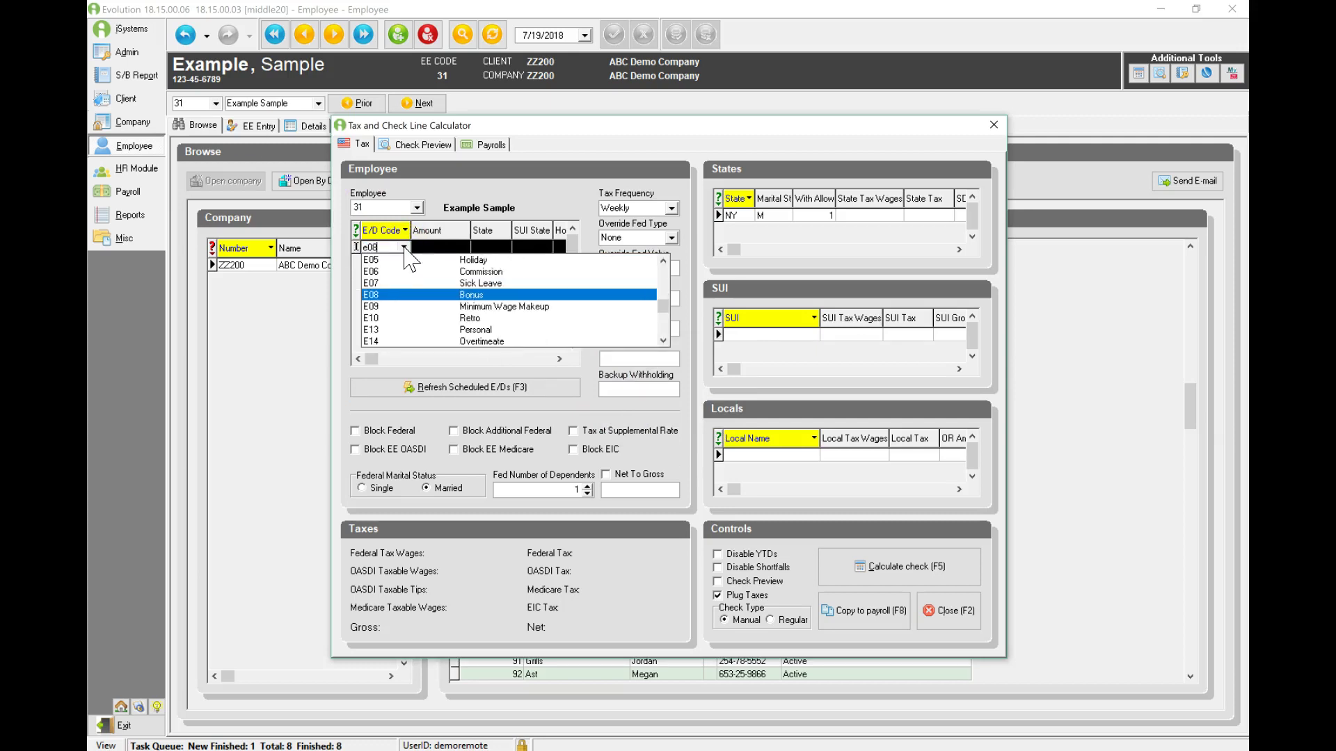
click(445, 248)
text(500)
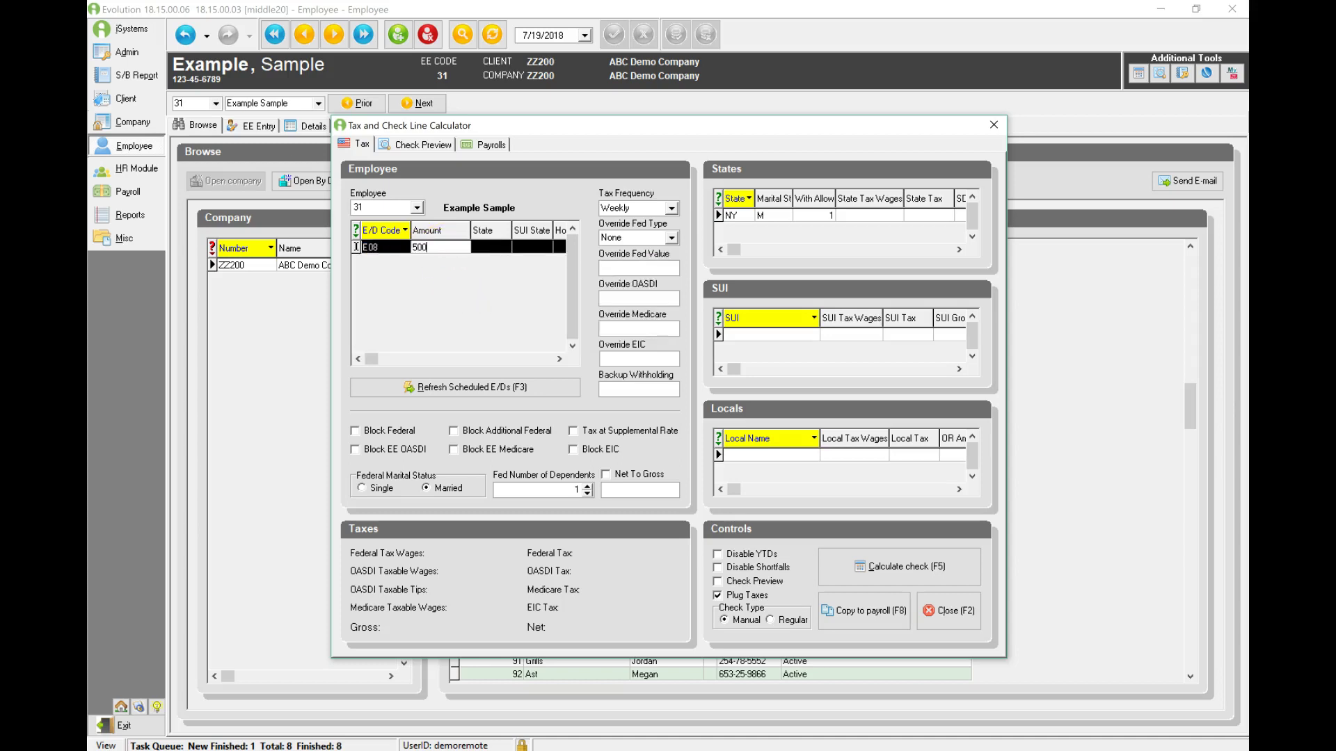
click(516, 305)
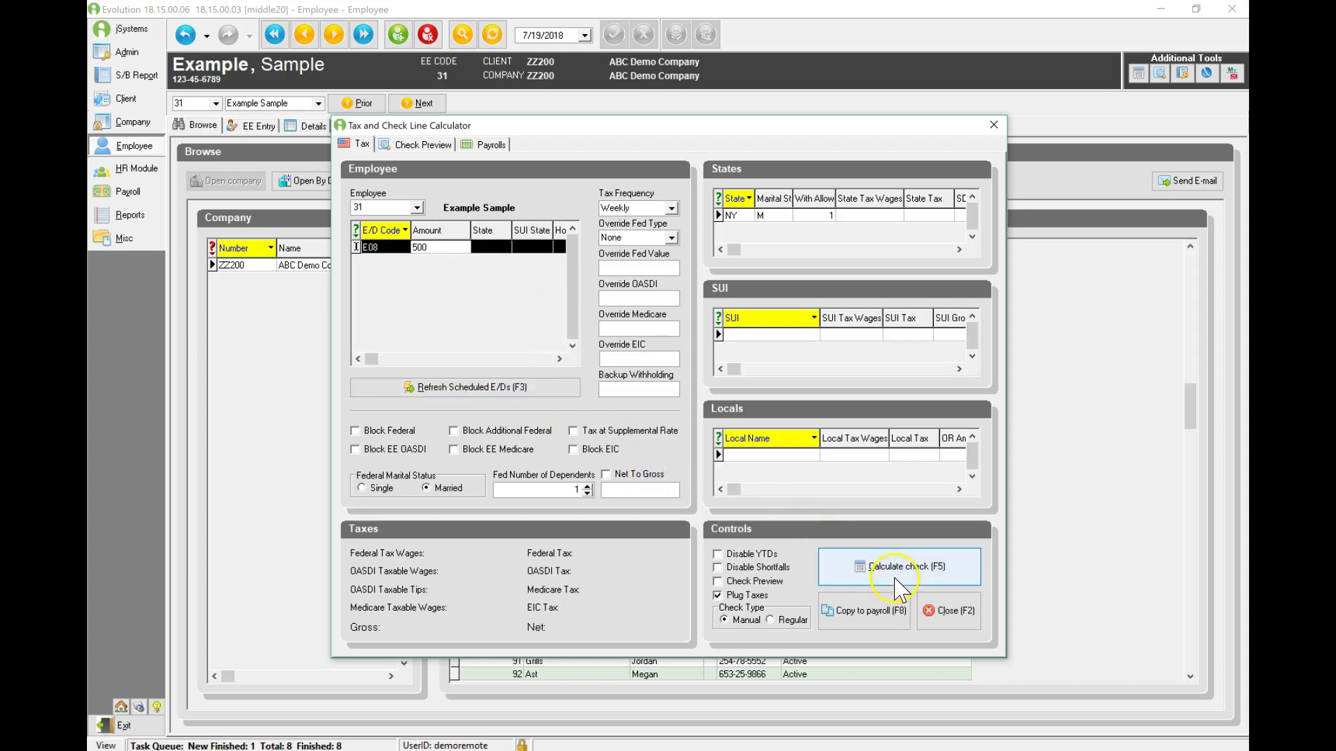
- Calculate the bonus check, view its check preview, and return to the tax details
click(954, 569)
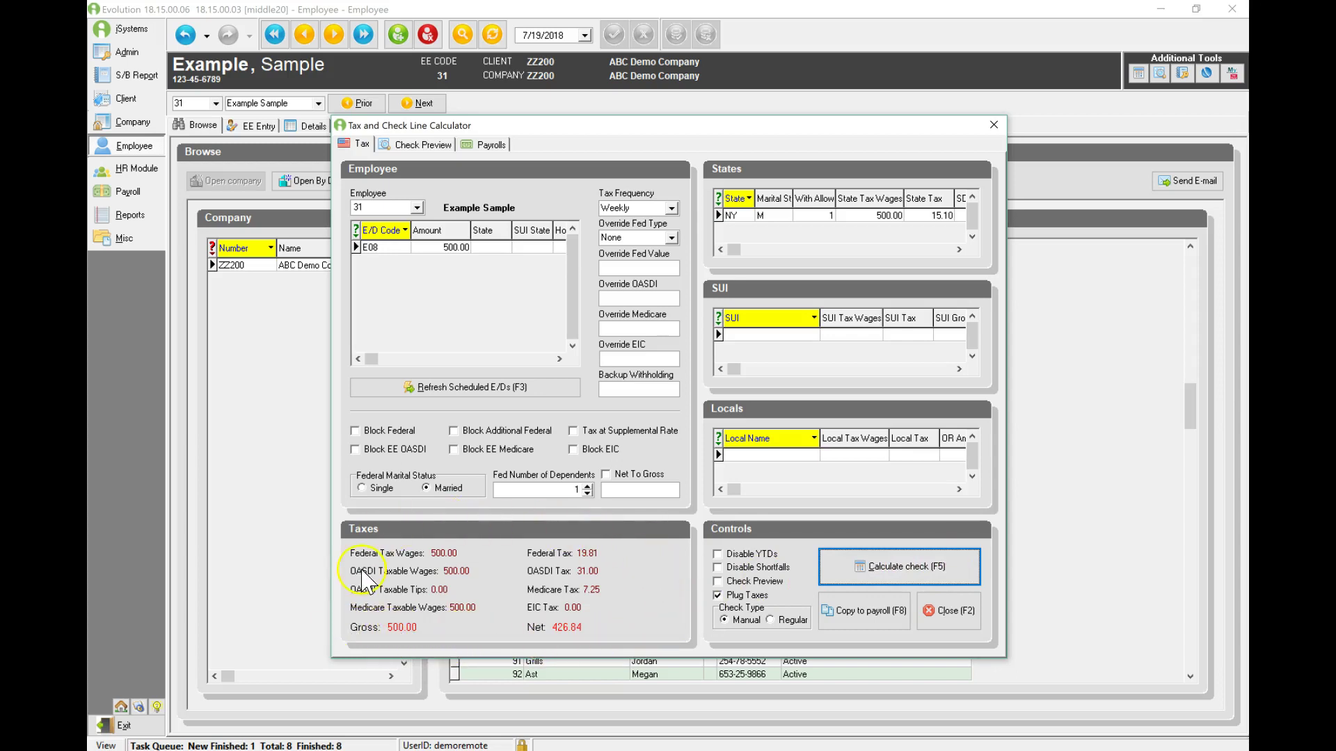
click(430, 148)
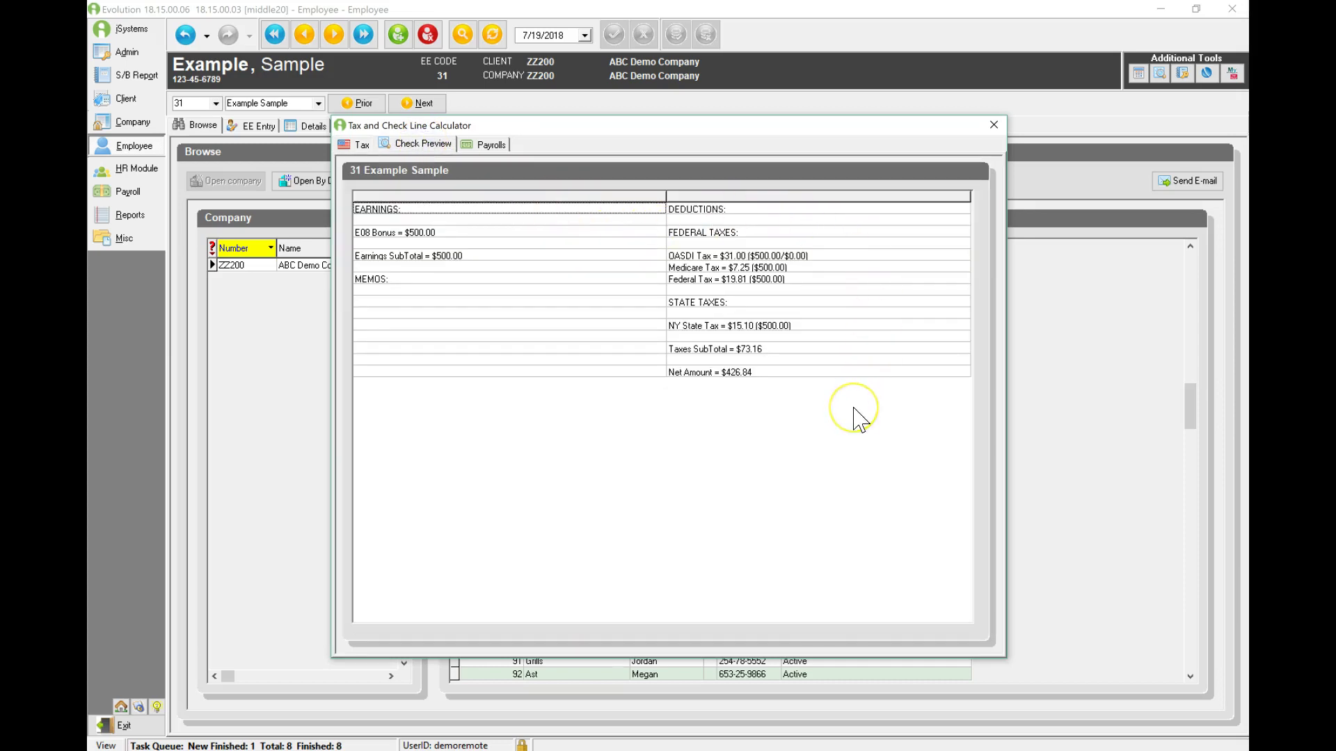
click(355, 145)
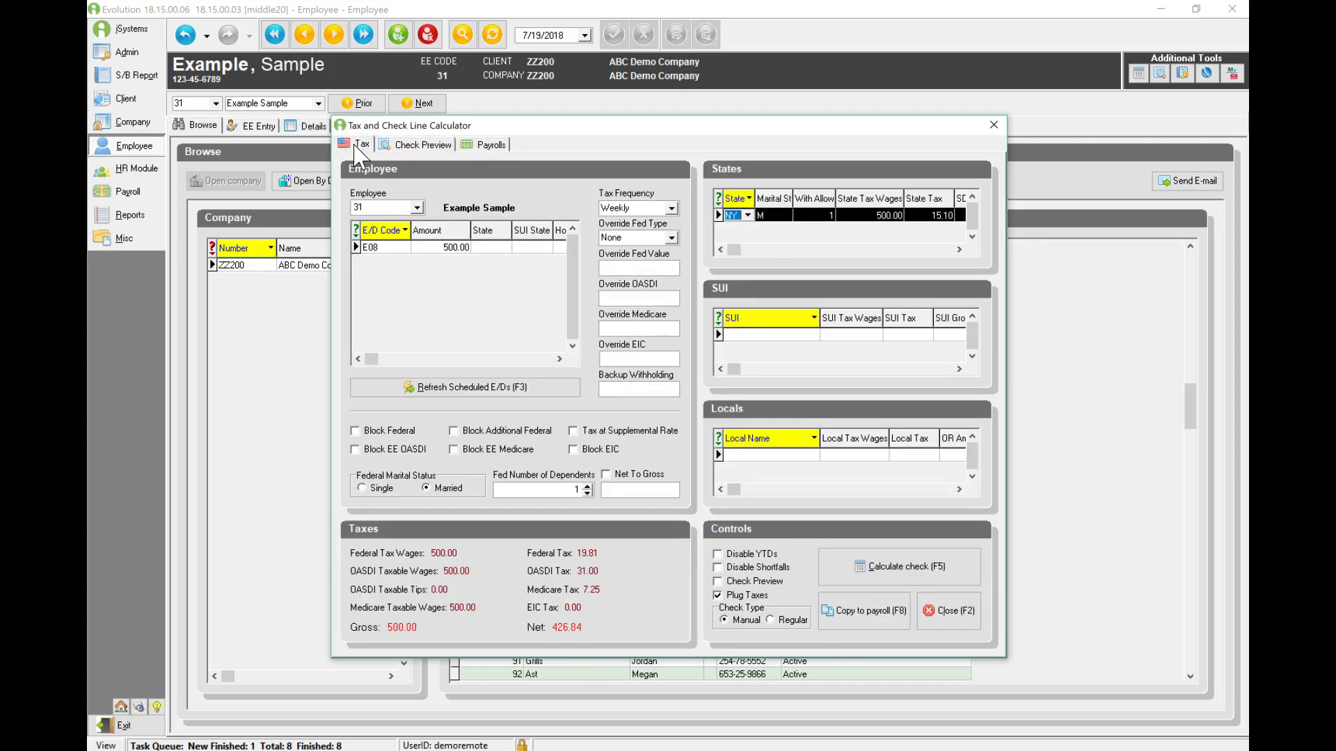
- Block federal tax and New York state tax on the bonus check, and recalculate it
click(354, 432)
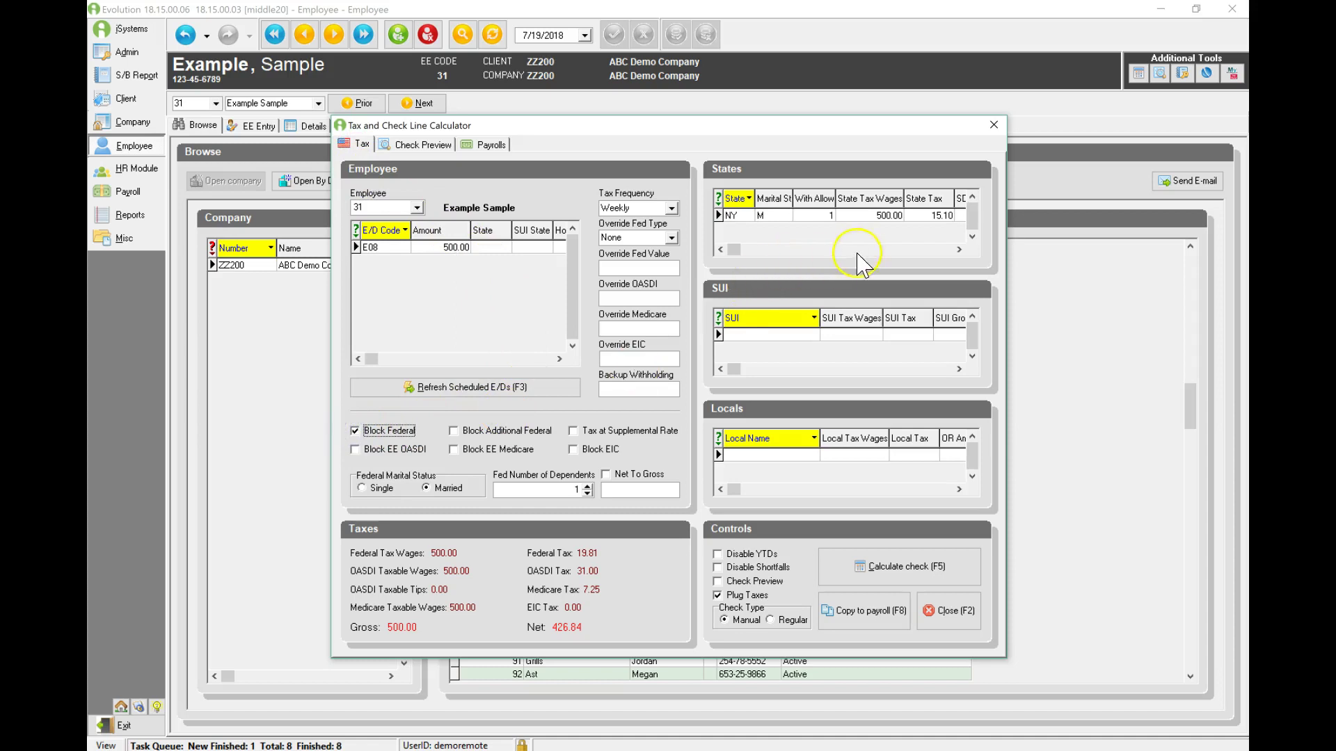
drag(958, 249, 959, 249)
click(862, 217)
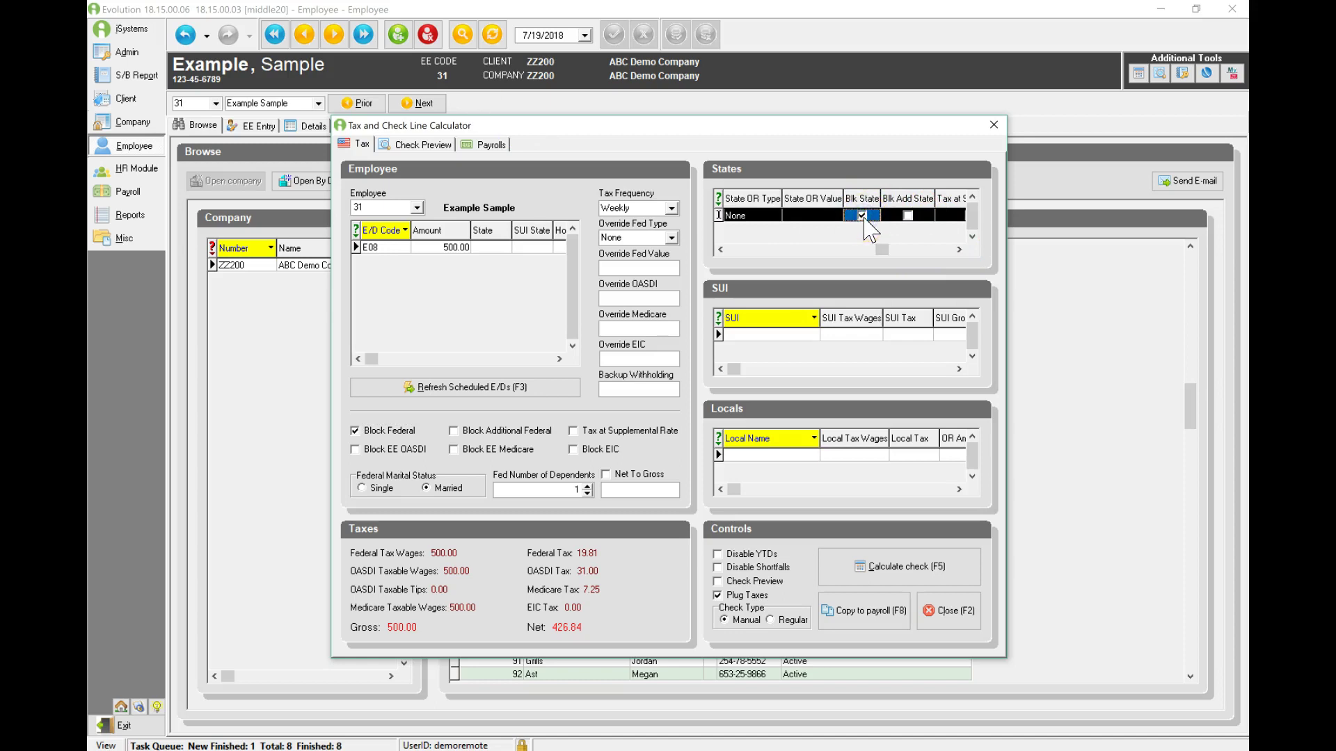
click(887, 553)
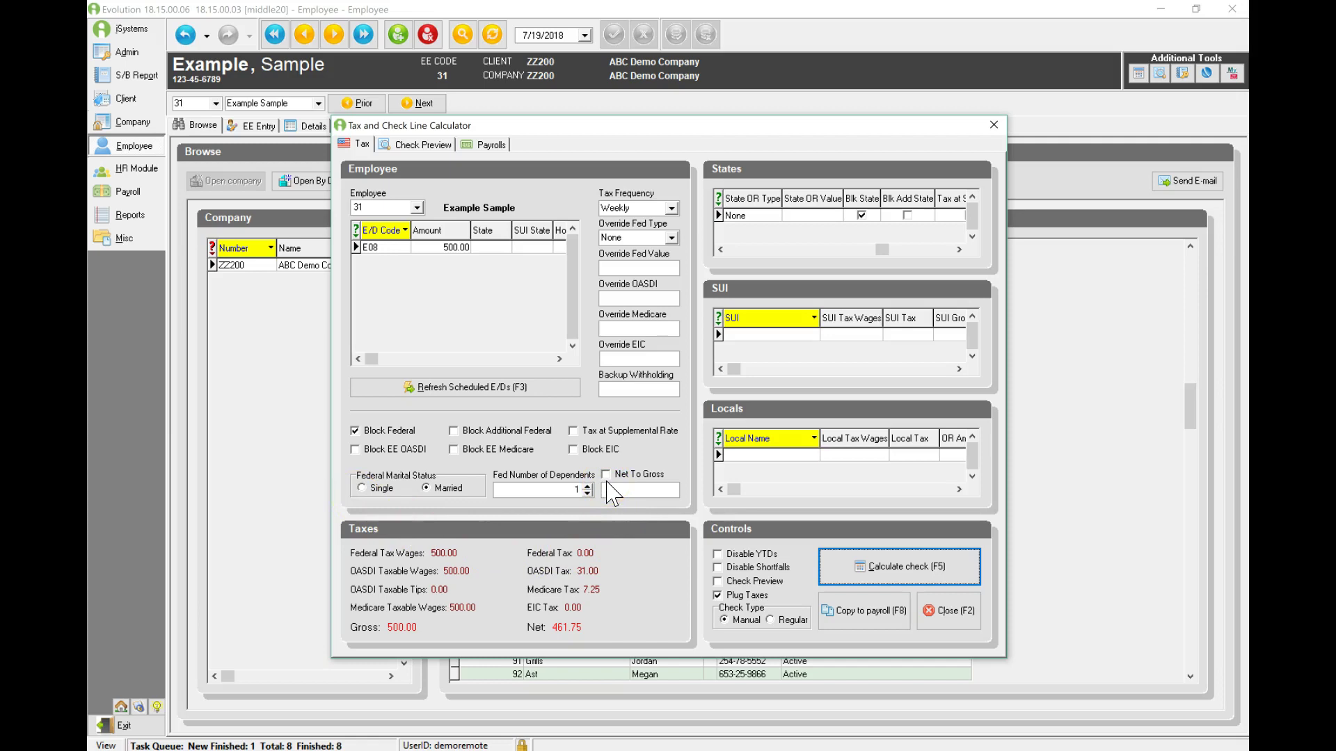
- Clear the E08 amount, enable Net To Gross with a net of 500, and recalculate the check
click(459, 247)
key(BackSpace)
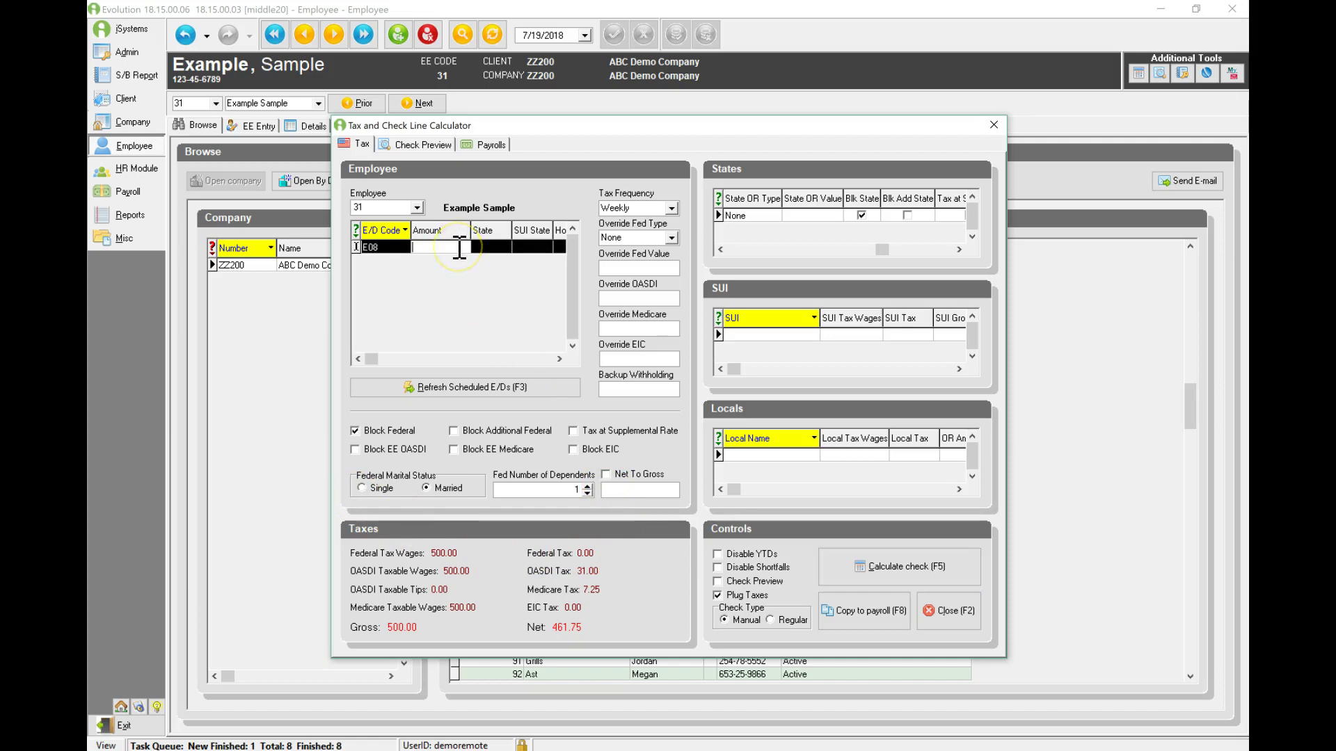
click(605, 474)
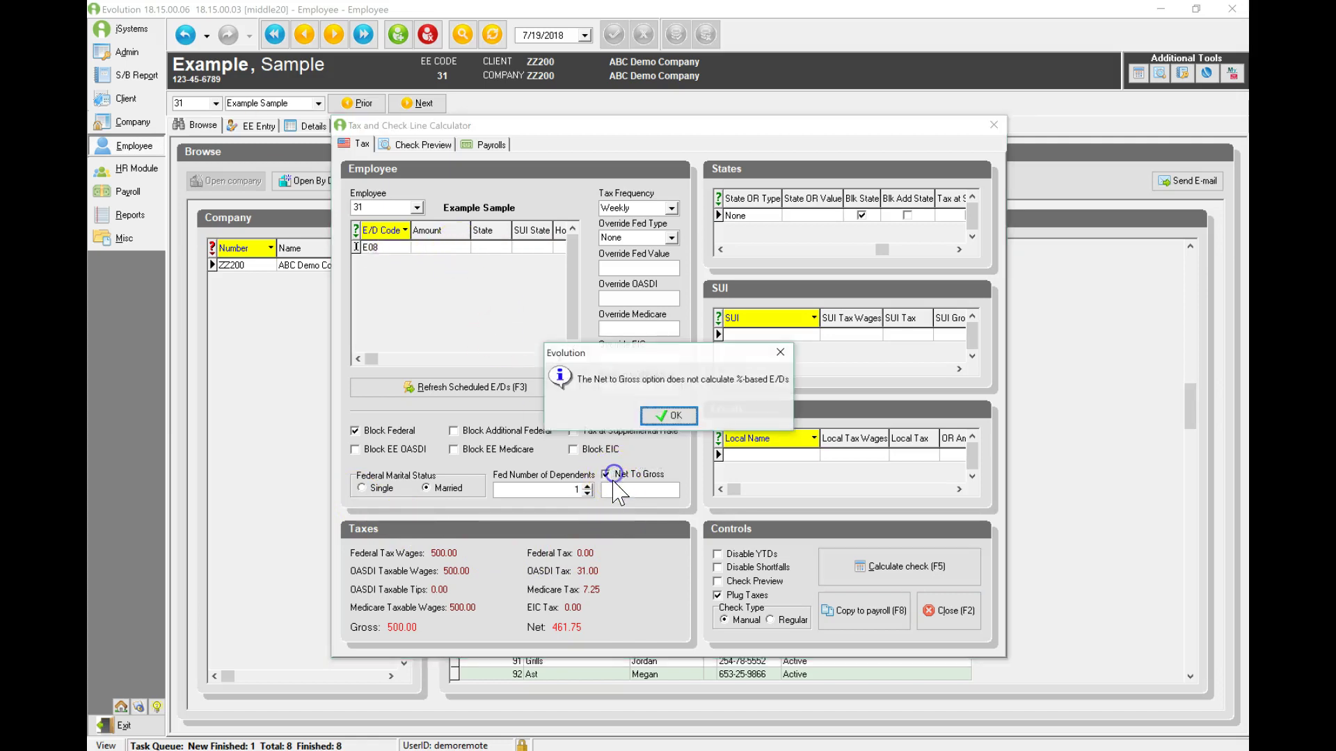
click(670, 417)
click(621, 489)
text(500)
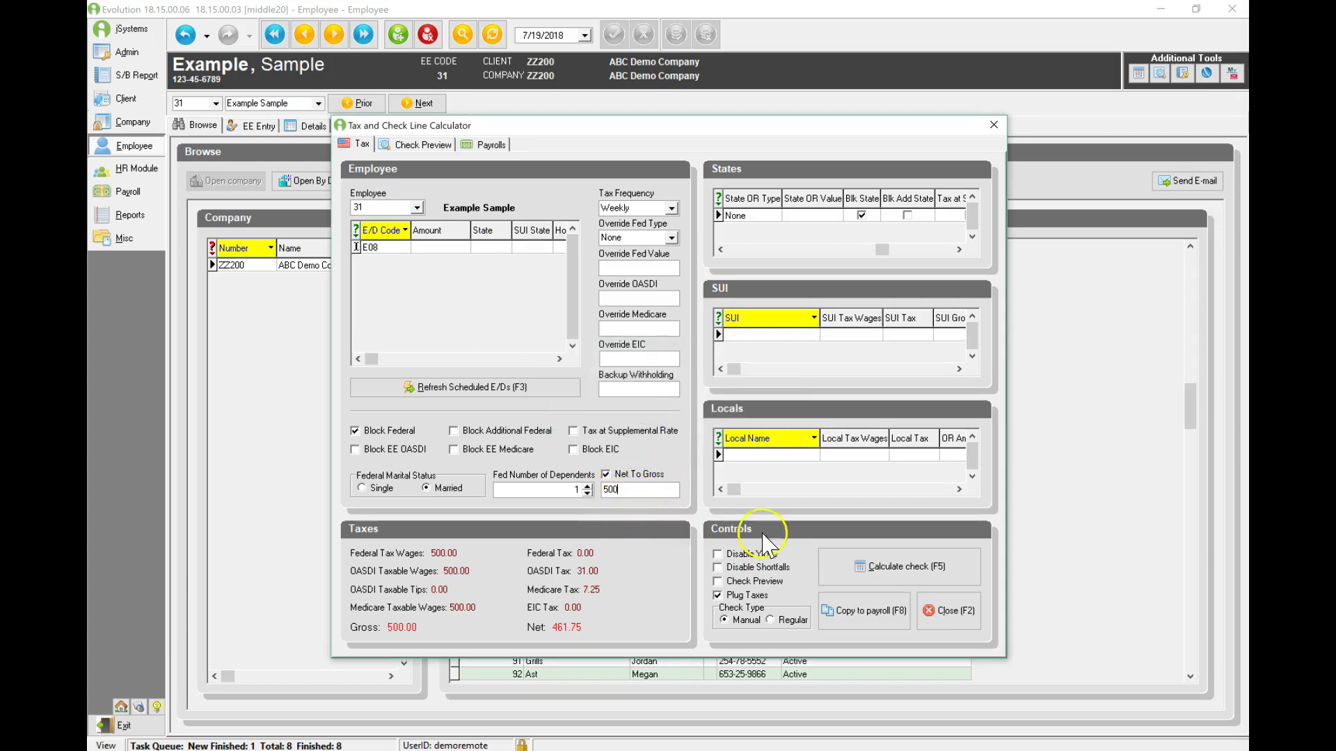
click(862, 577)
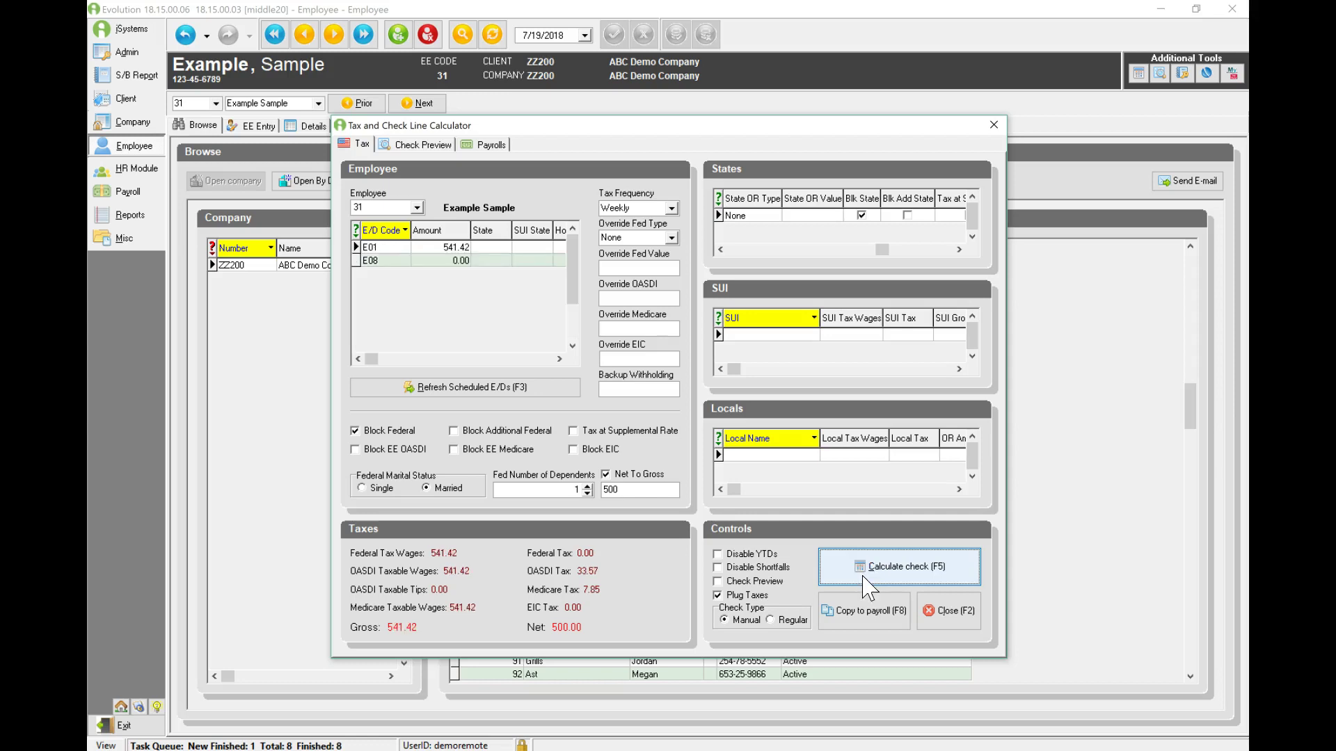
- Review the net-to-gross check preview and close the Tax and Check Line Calculator
click(433, 144)
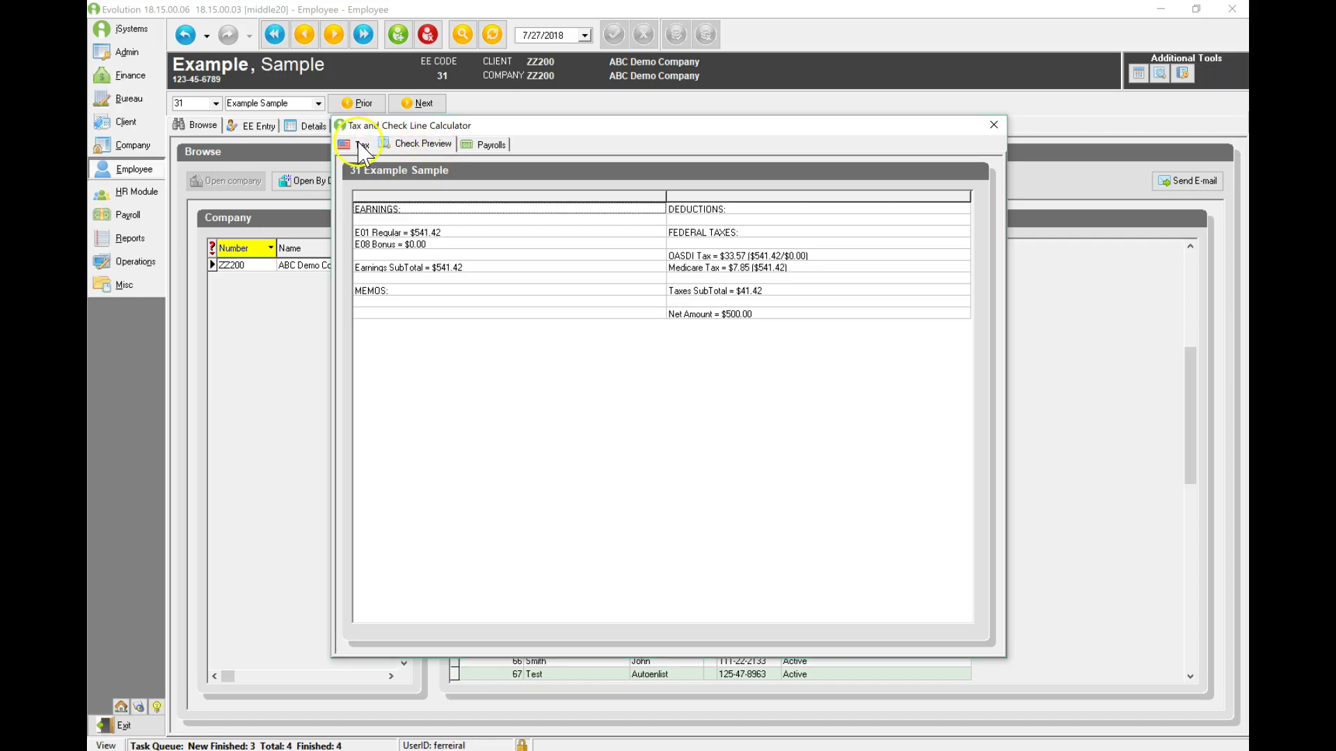
click(357, 144)
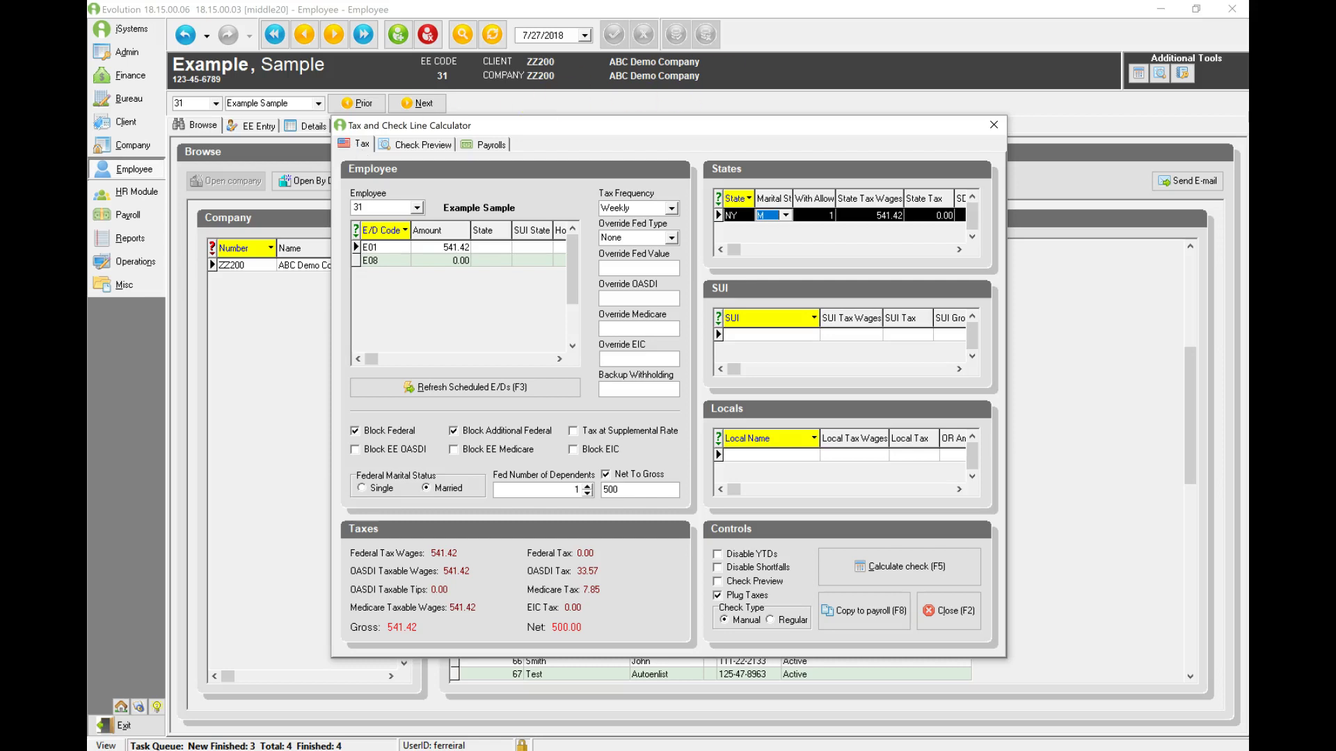
click(992, 126)
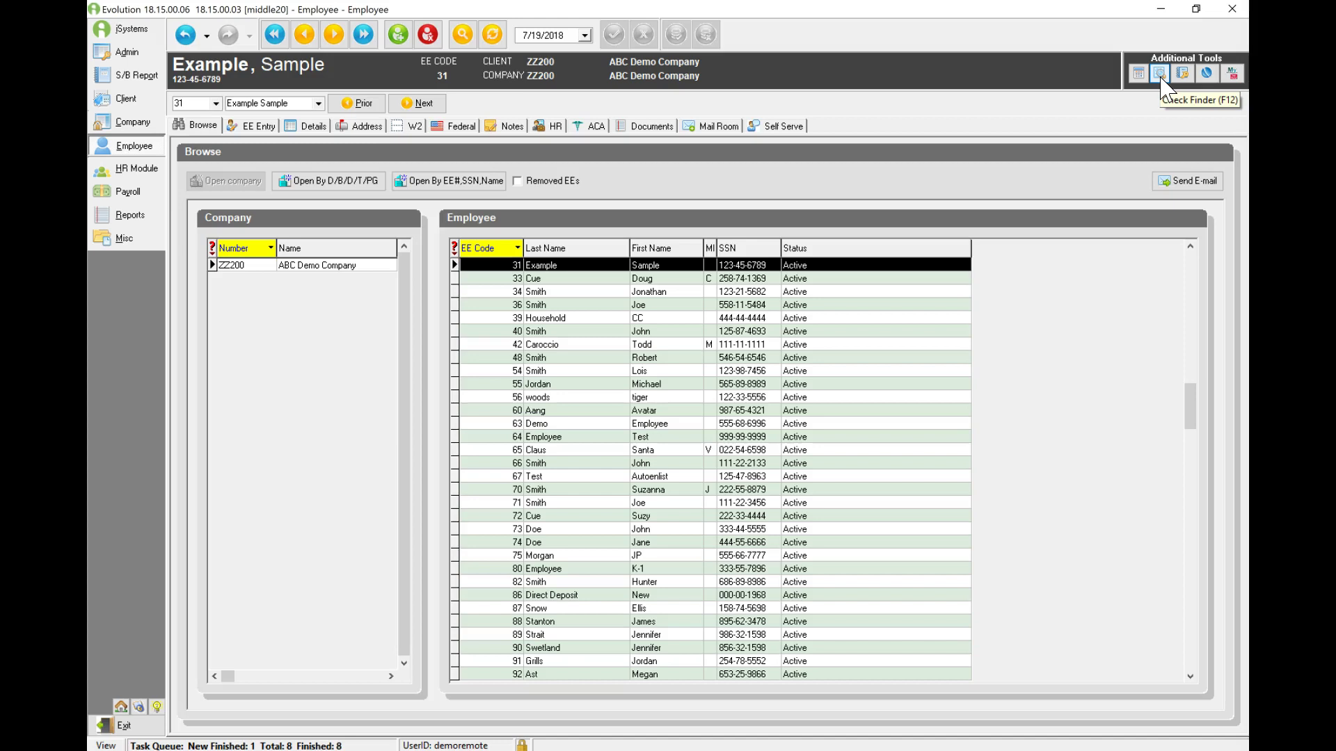
- Open Check Finder and filter for the selected employee's checks
click(1159, 74)
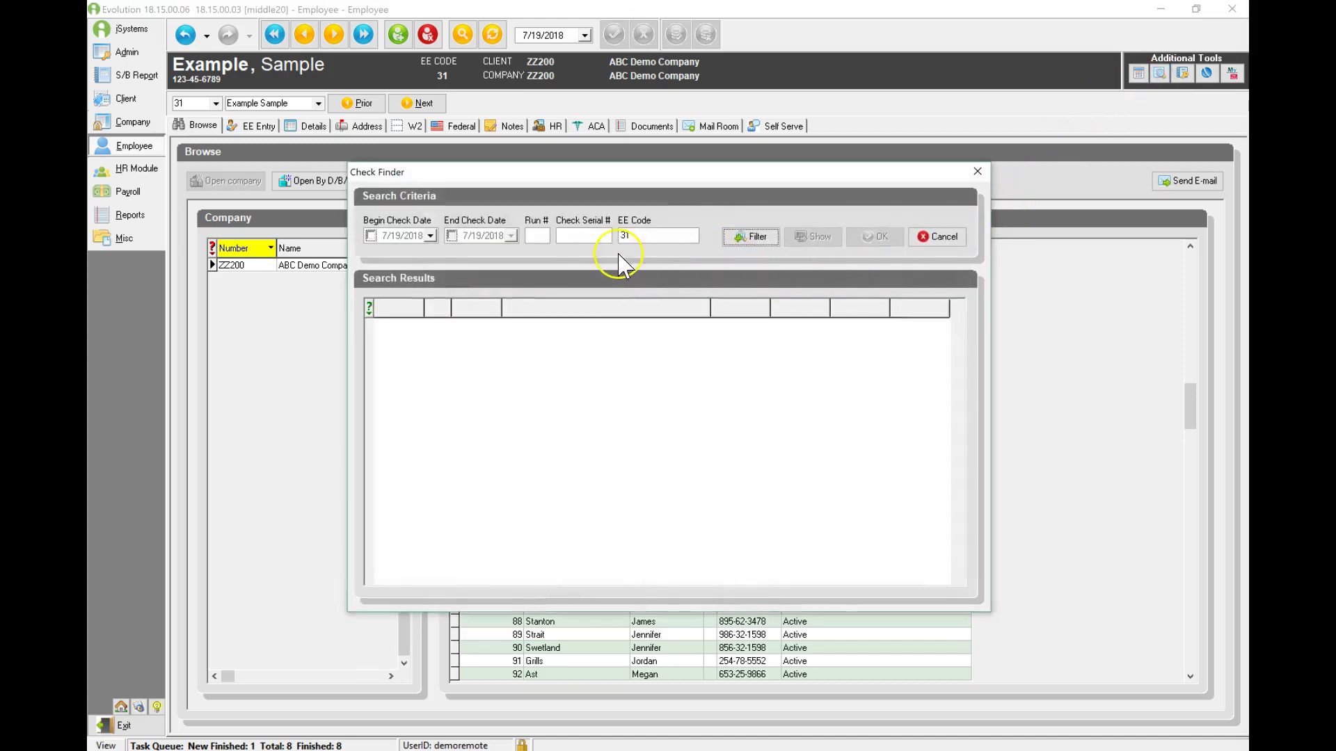
click(751, 240)
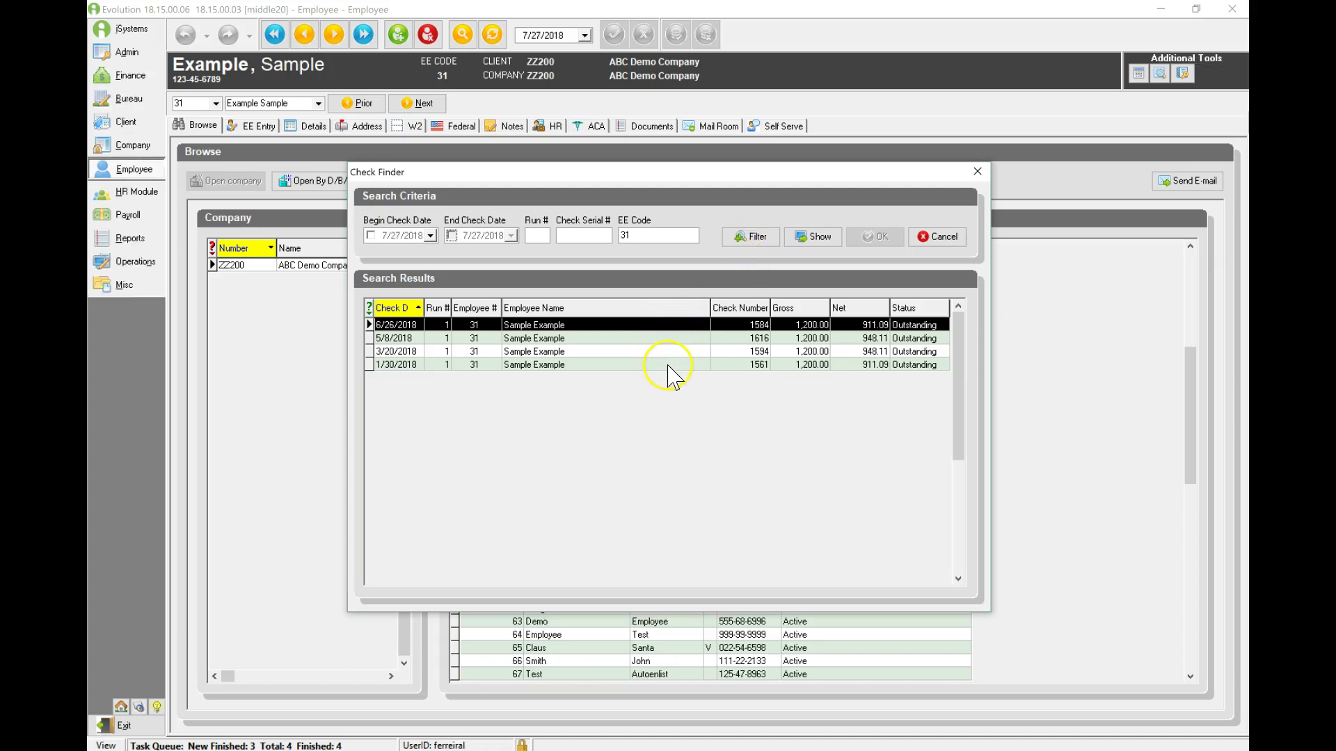
- Show the breakdown of the employee's 1/30/2018 check, preview the printed check, and close Check Finder
click(798, 365)
click(818, 240)
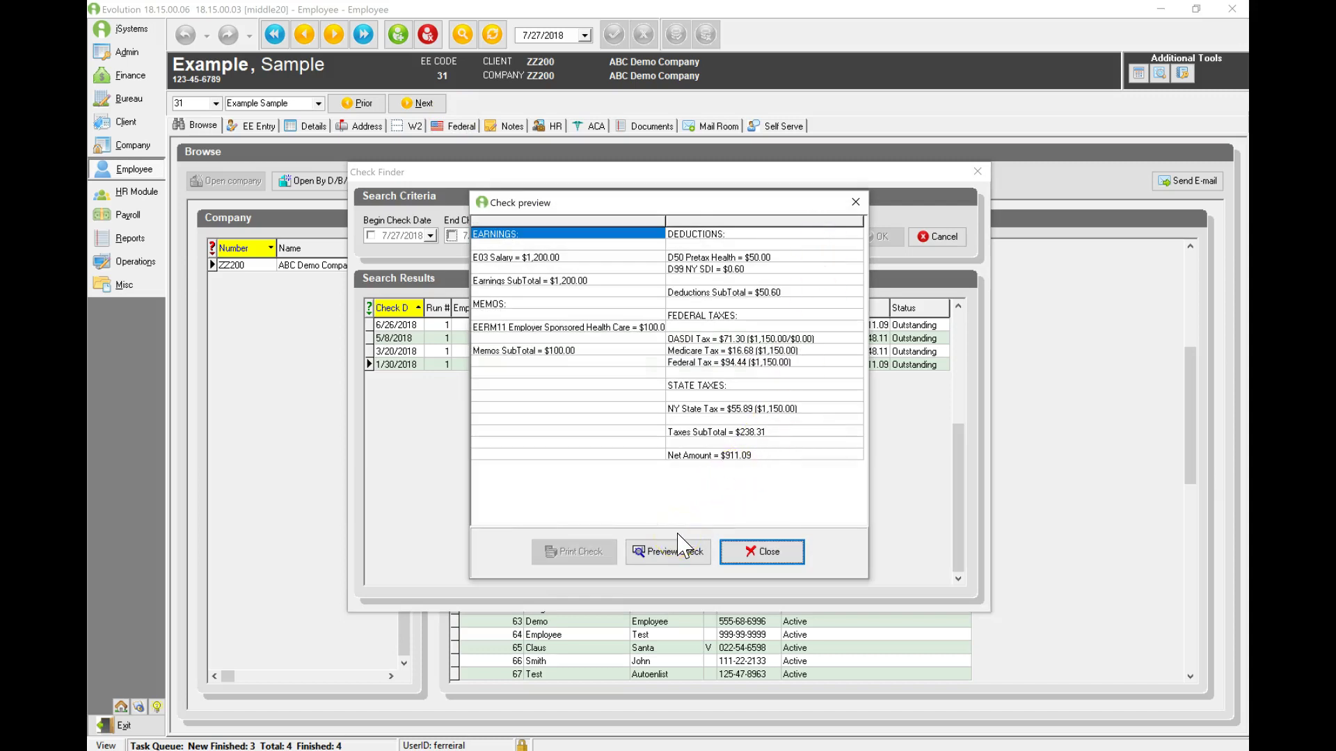
click(666, 557)
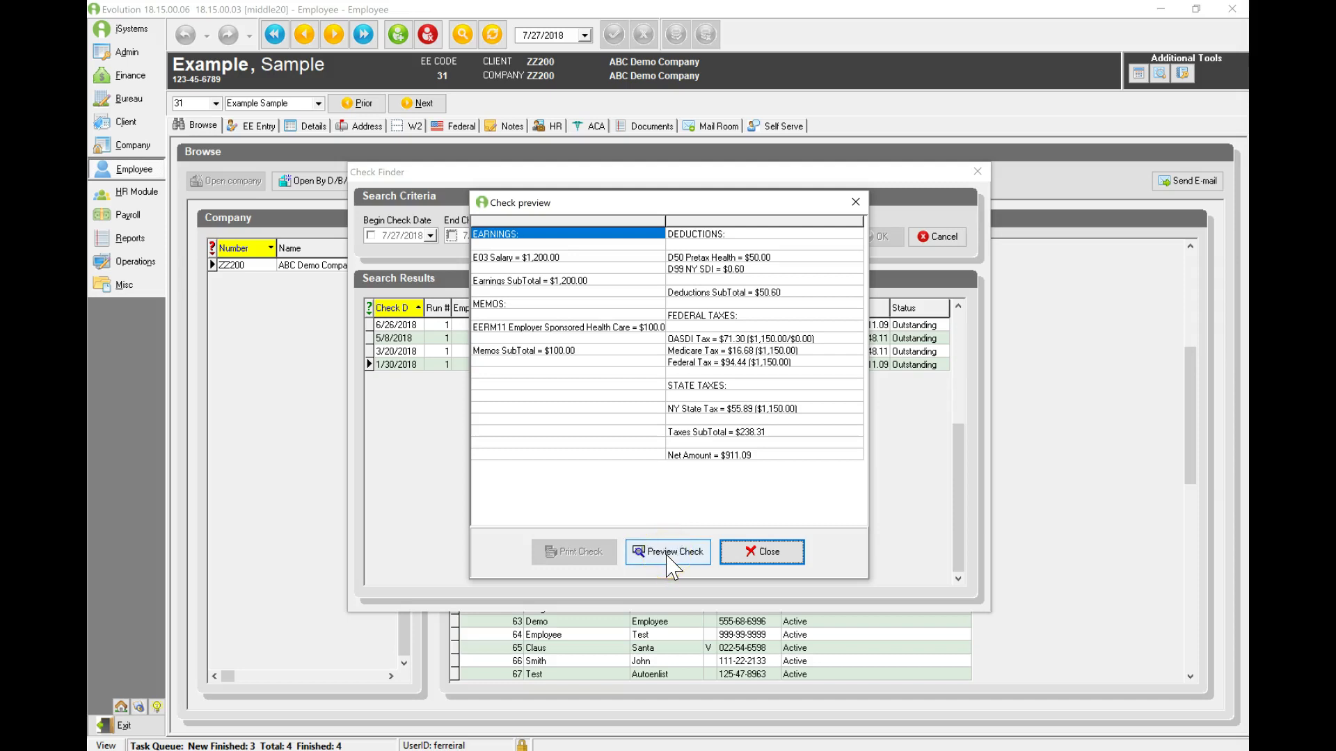
click(680, 553)
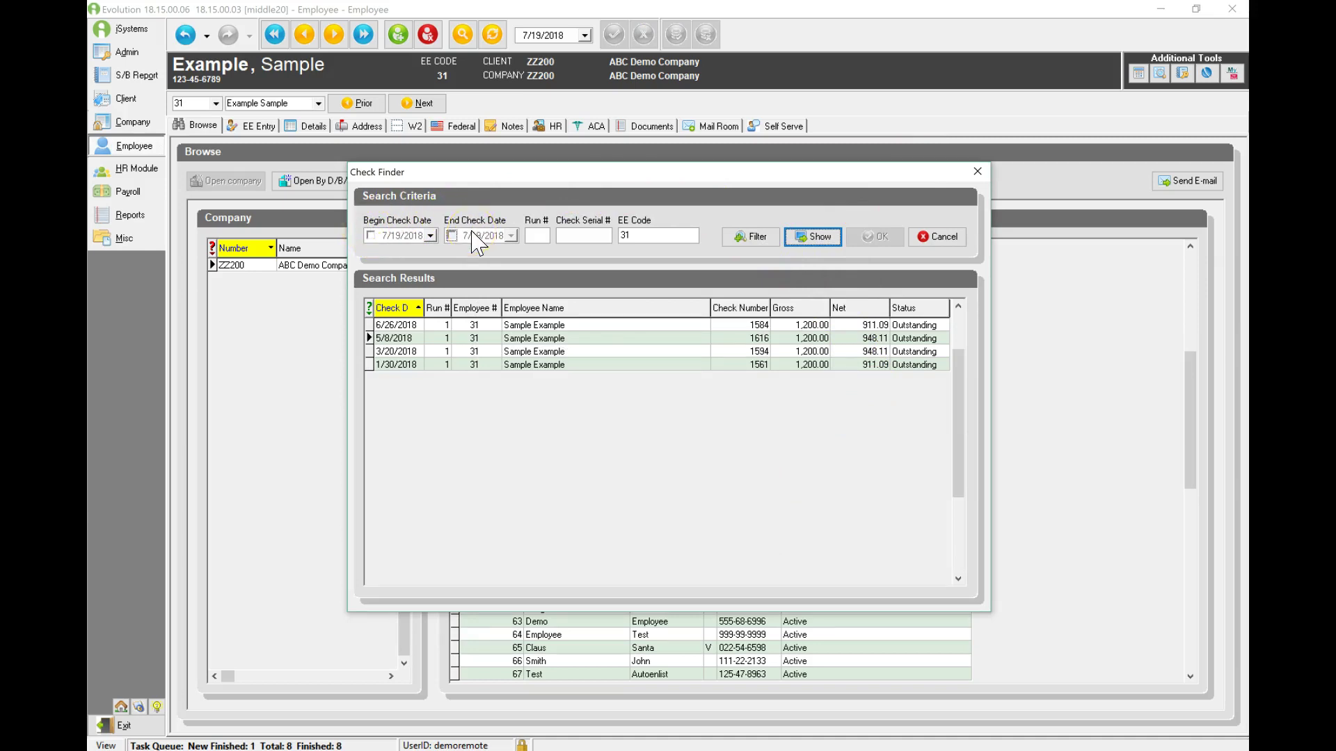
click(977, 174)
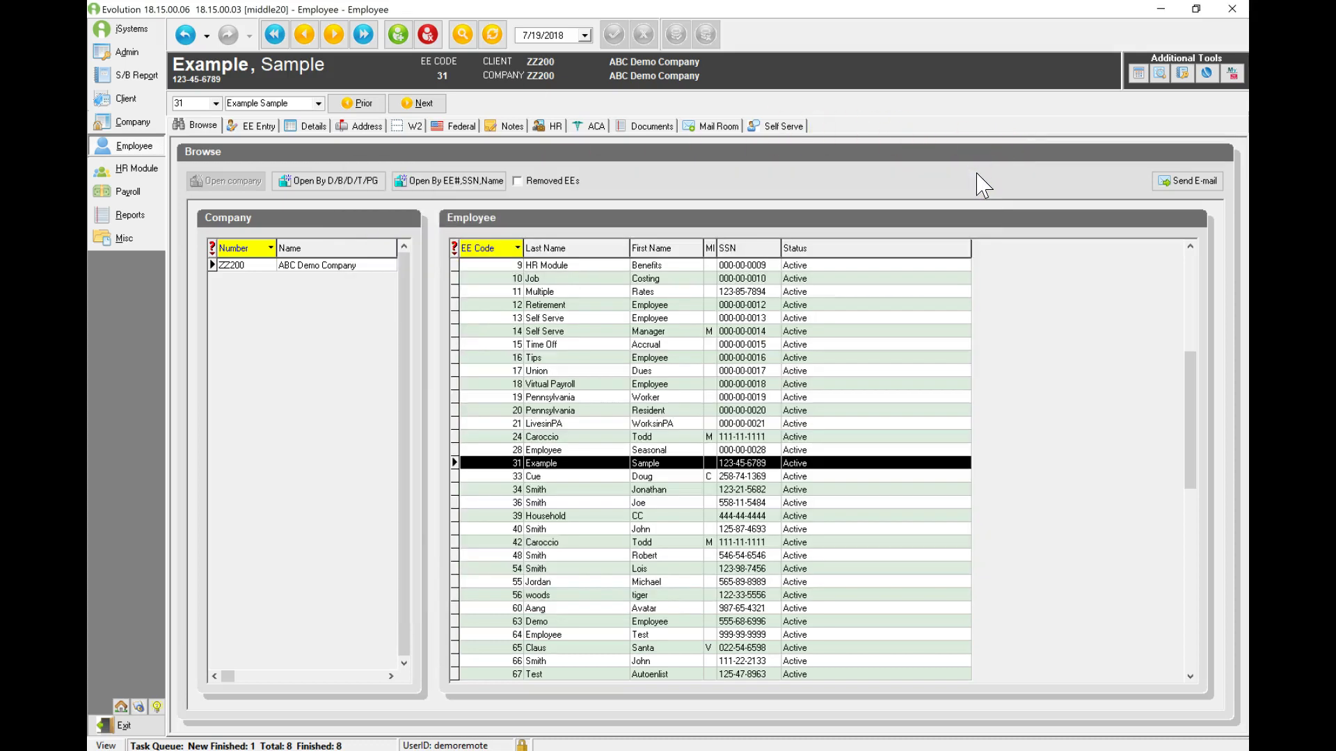
- Look through the Favorite Reports list, close it, and try the next additional tool beside it
click(1185, 74)
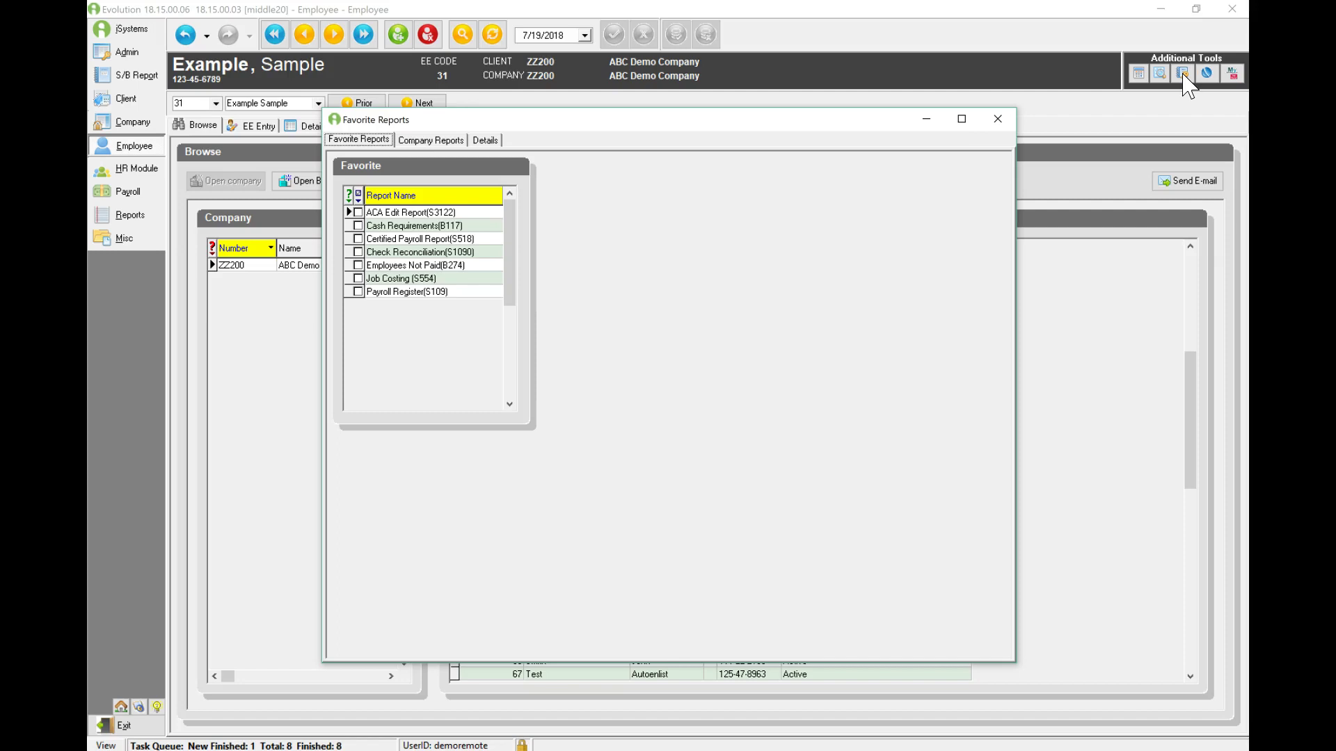
click(998, 118)
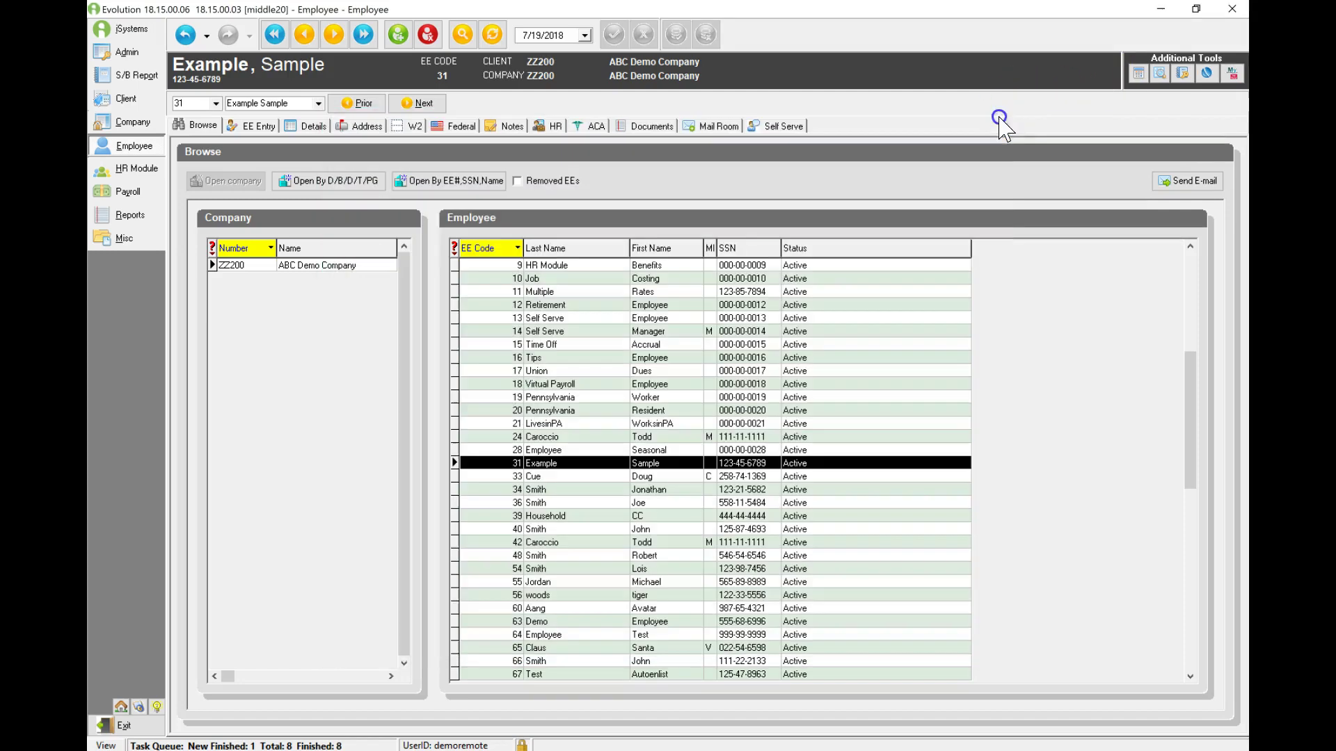
click(1207, 75)
click(1206, 73)
- Go to Payroll, pass from the company notes to the payroll summary, and open a payroll
click(136, 193)
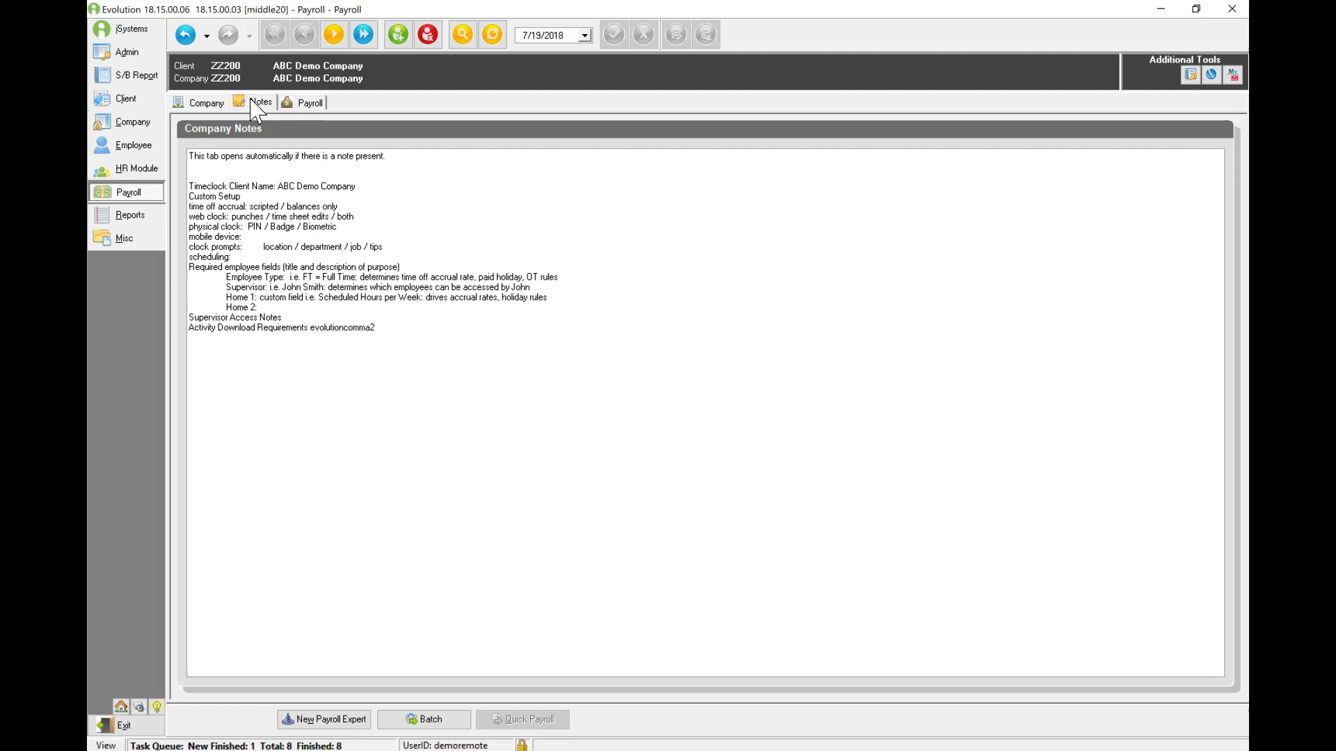
click(293, 103)
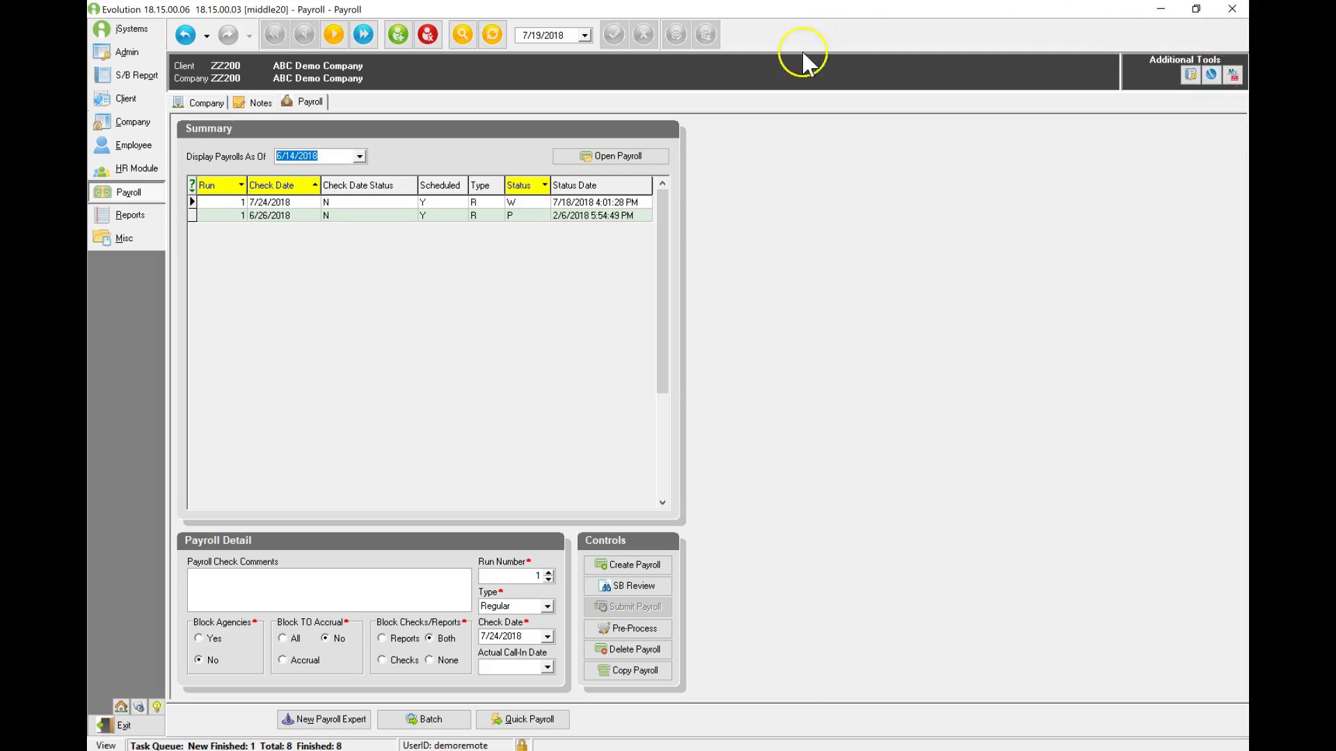
click(601, 158)
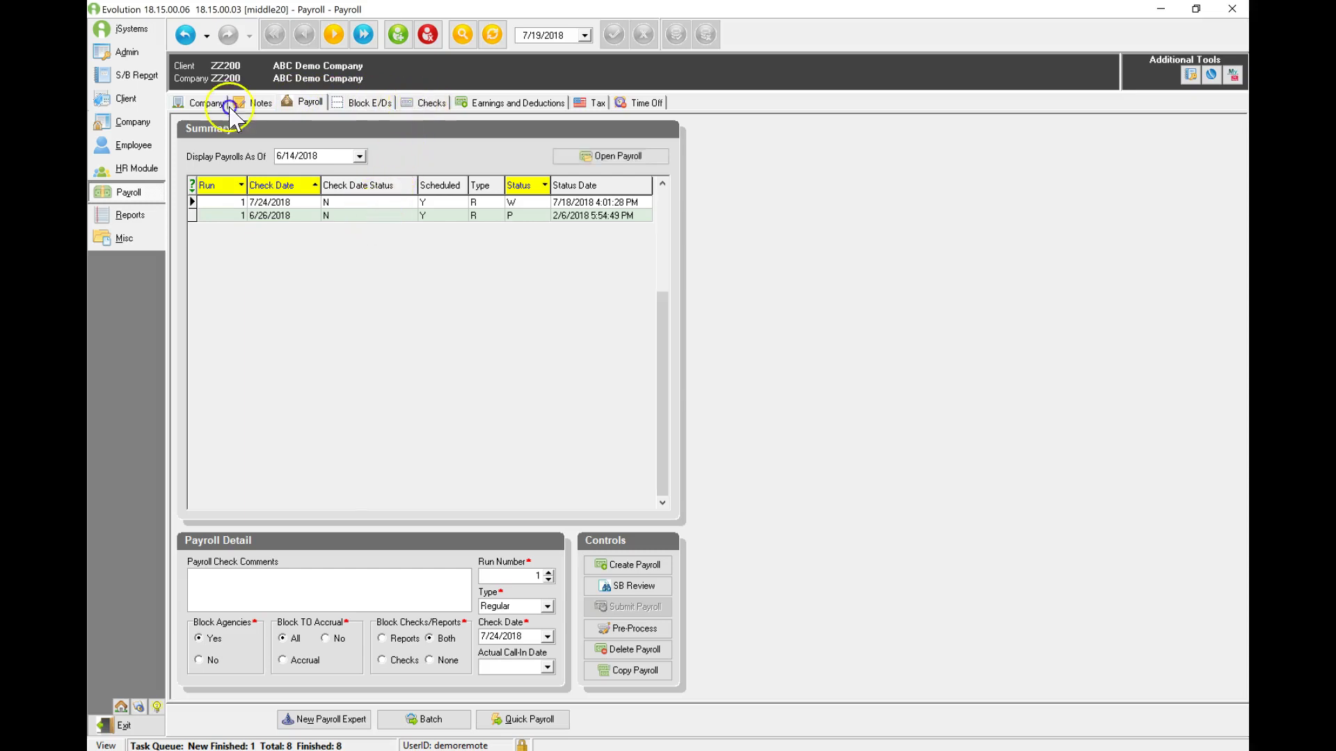
- Review the opened payroll's checks, earnings and deductions totals, and tax totals by employee
click(431, 103)
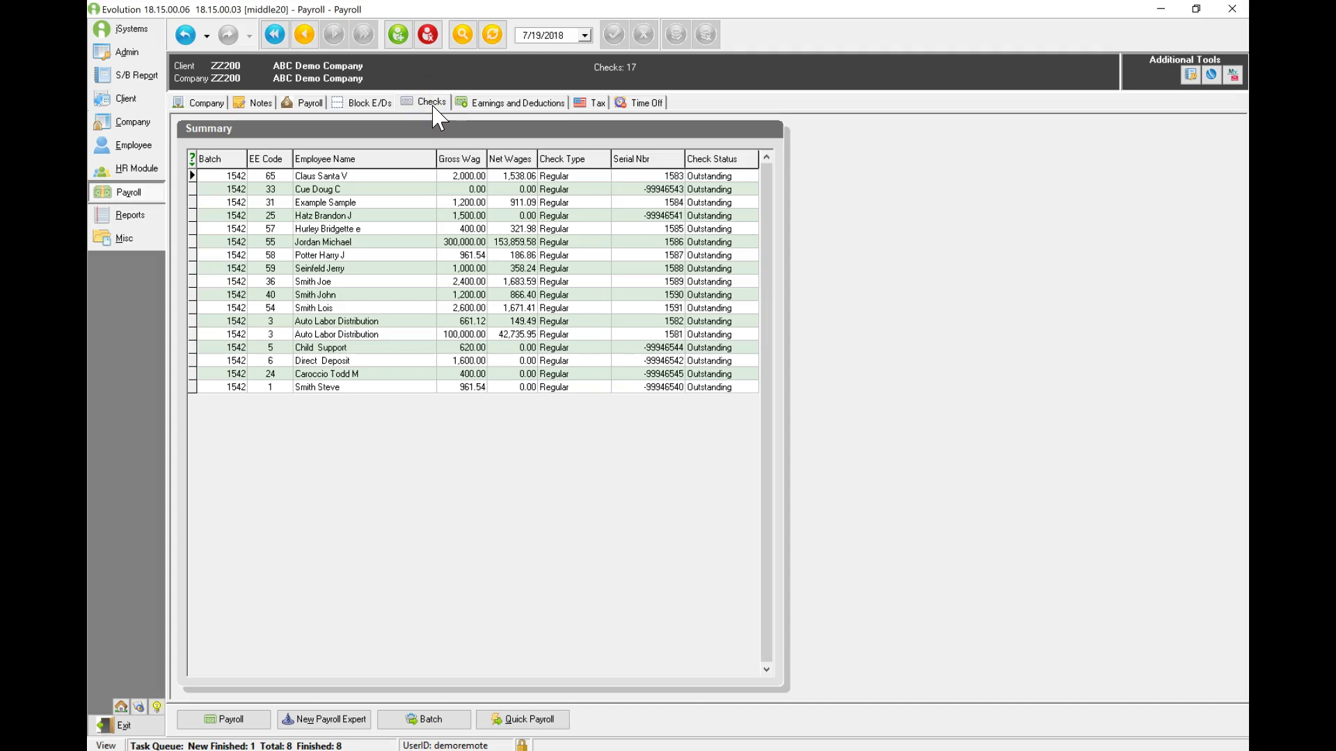
click(491, 102)
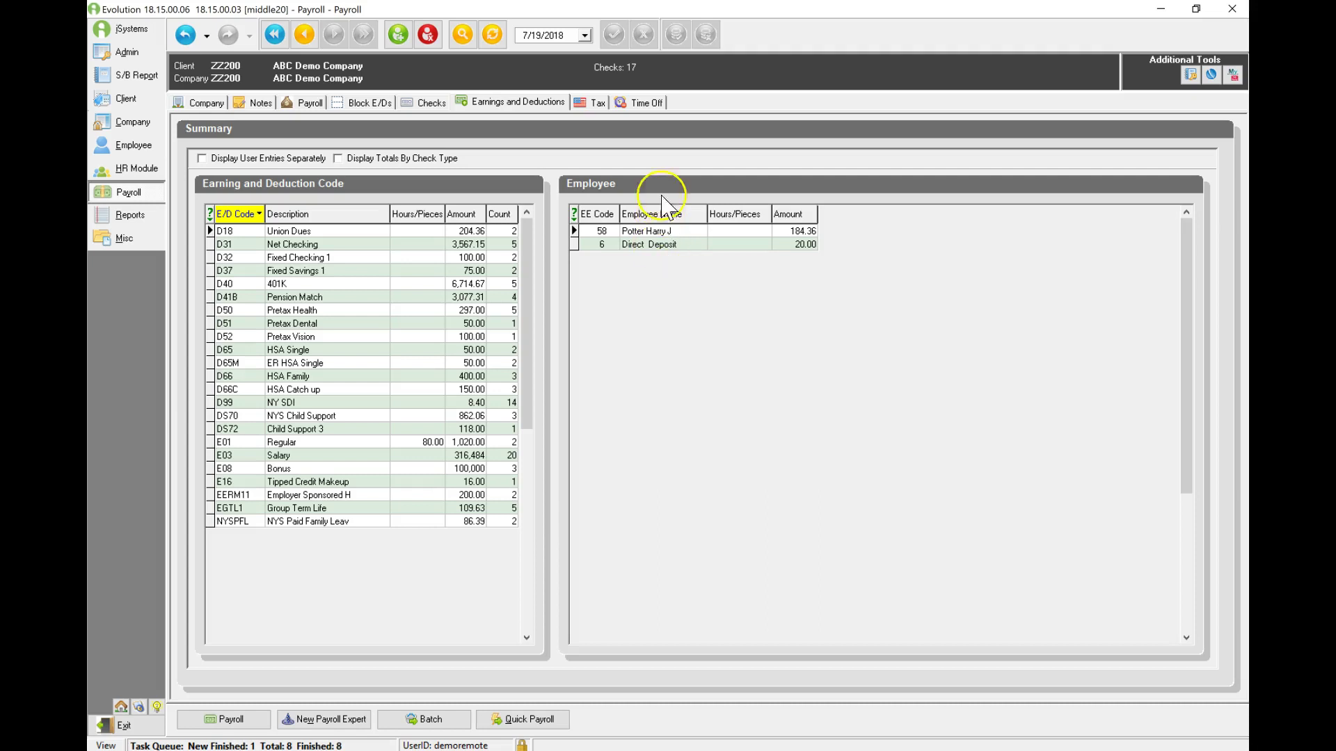
click(590, 105)
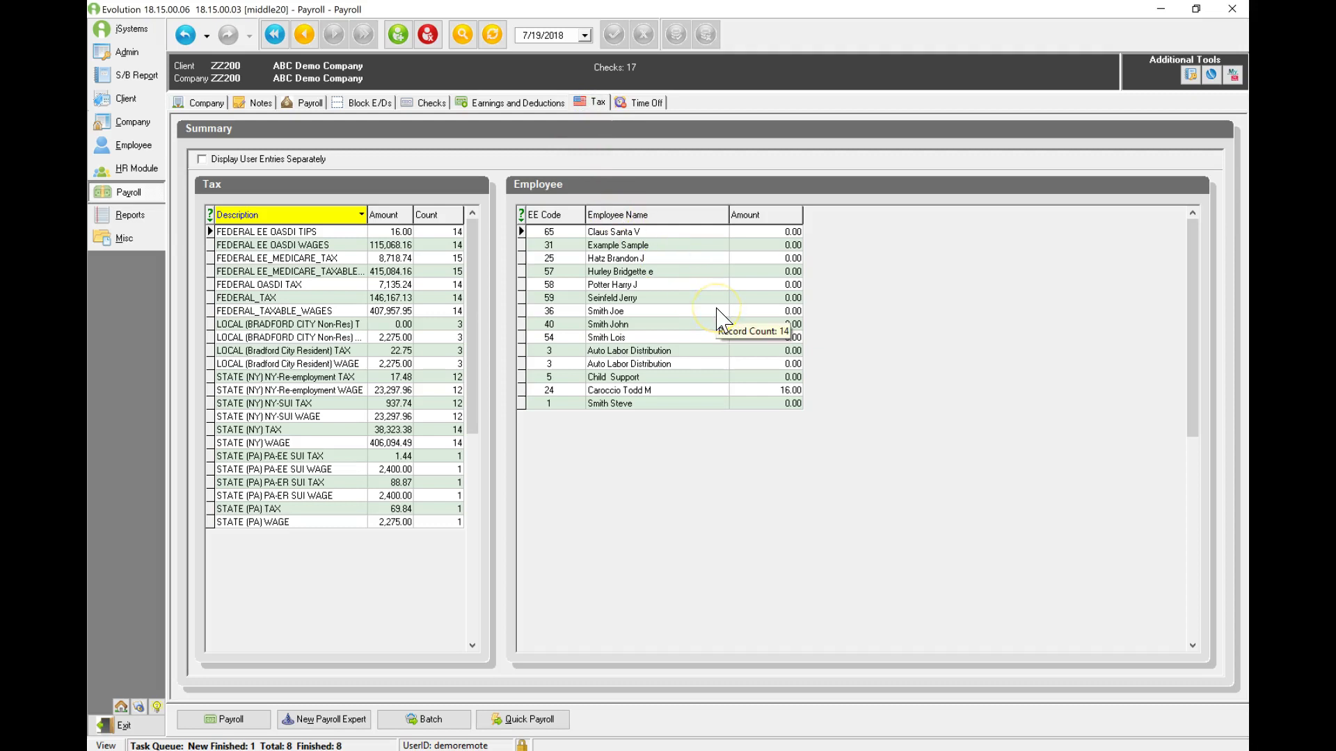
- Return to the payroll list and open the batch of the 7/24/2018 payroll in Quick Entry
click(306, 103)
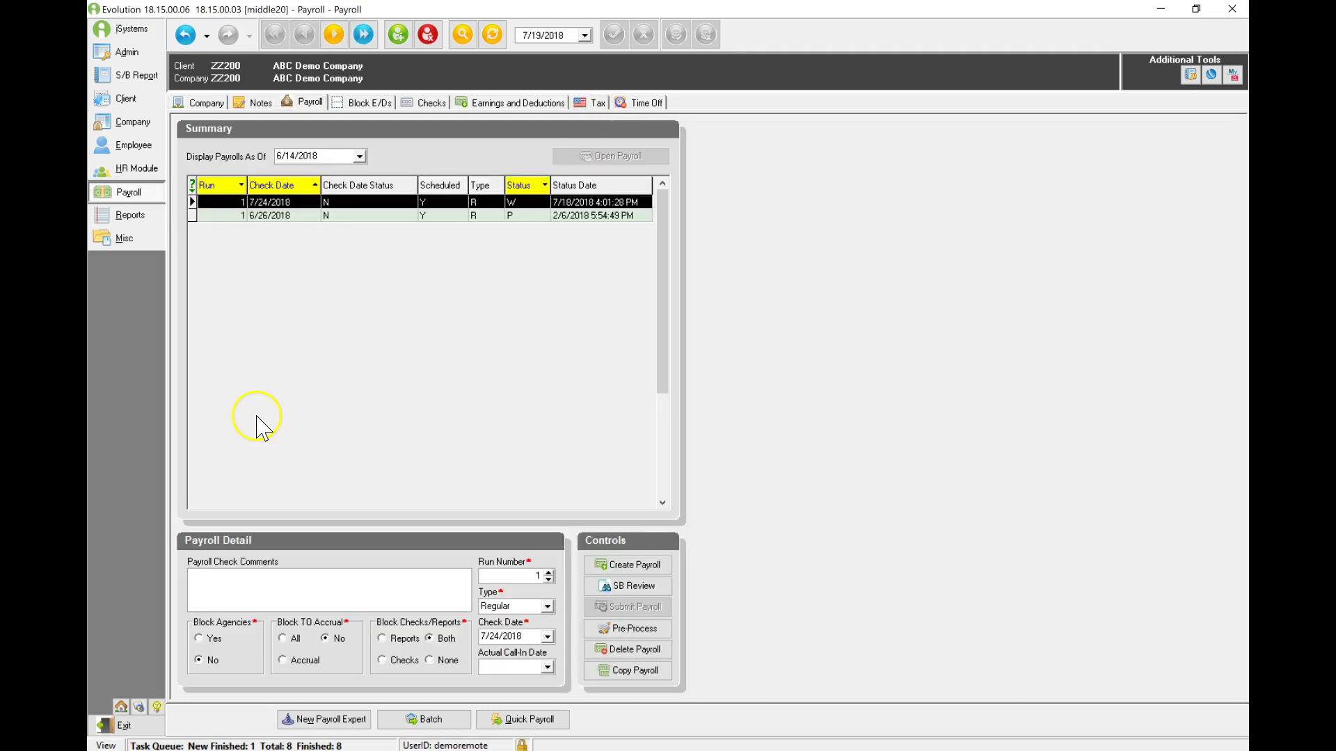
click(417, 720)
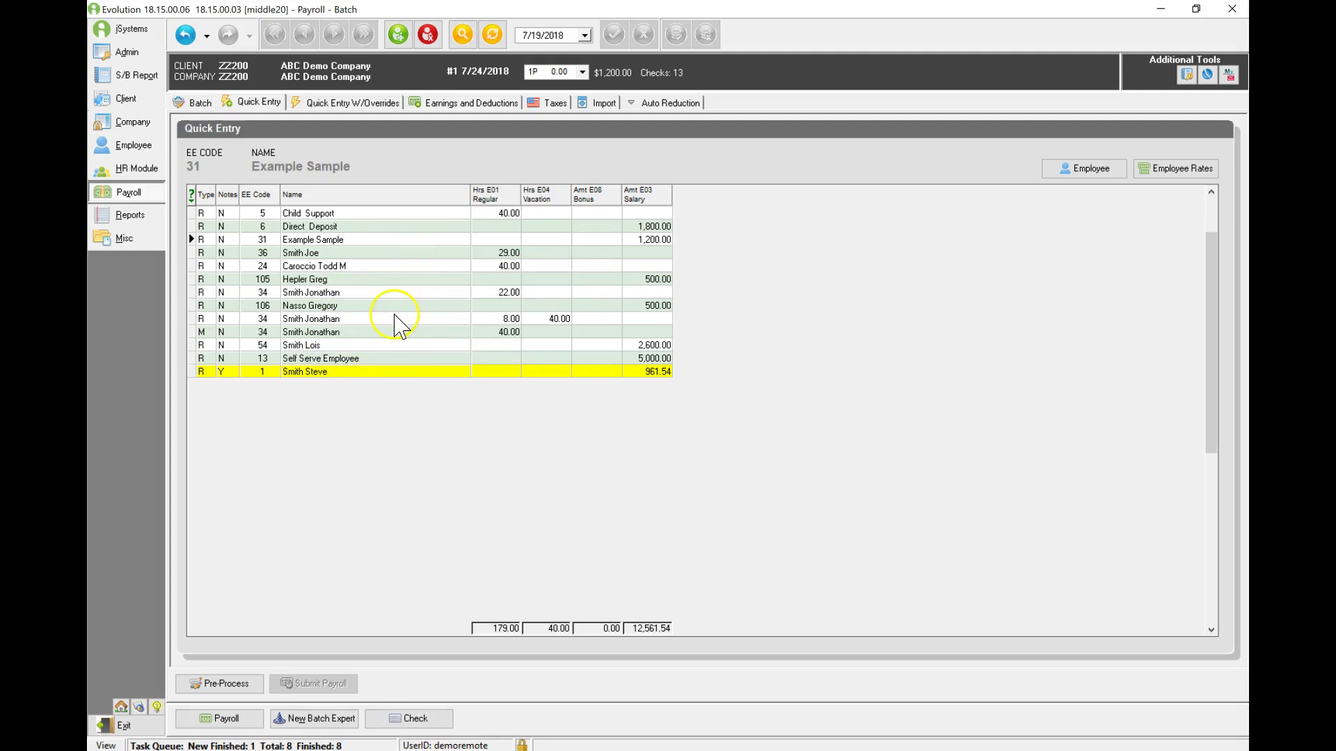
- Add a new check row after the last one in Quick Entry and pick an employee by EE code
click(401, 370)
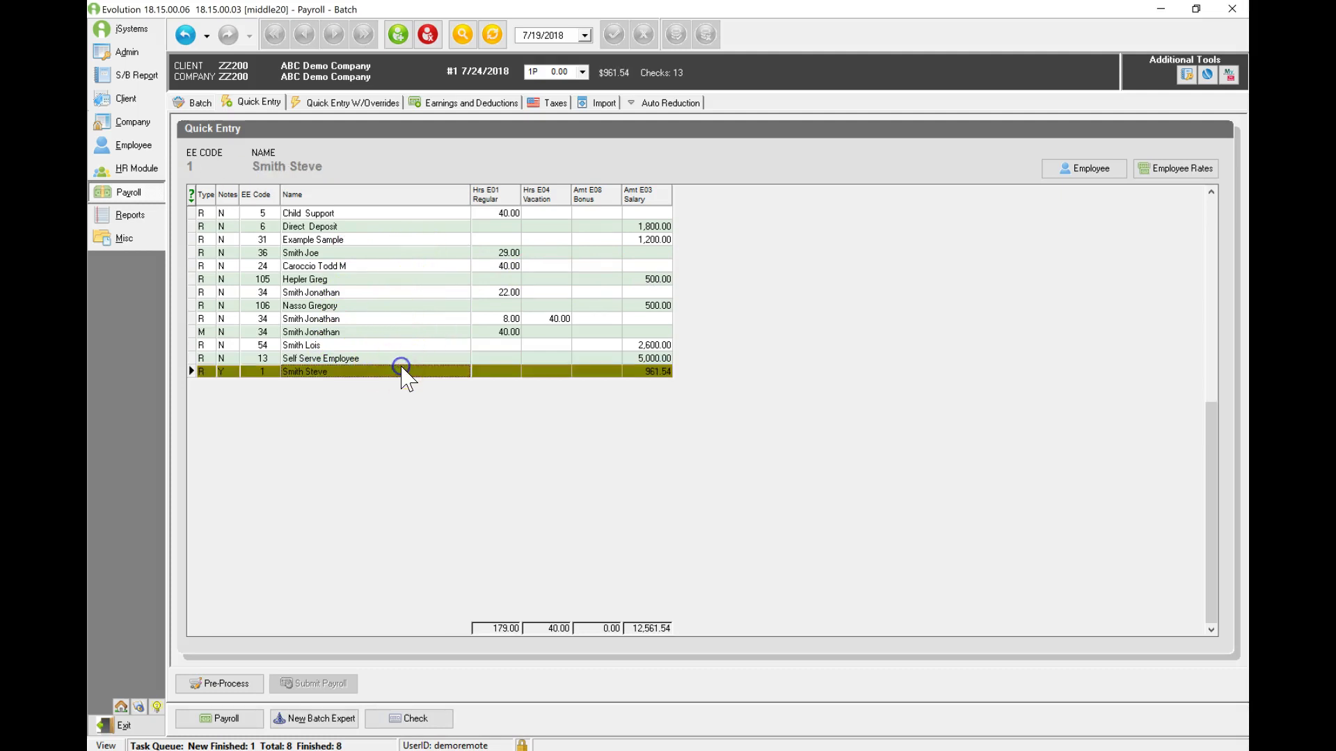
key(Down)
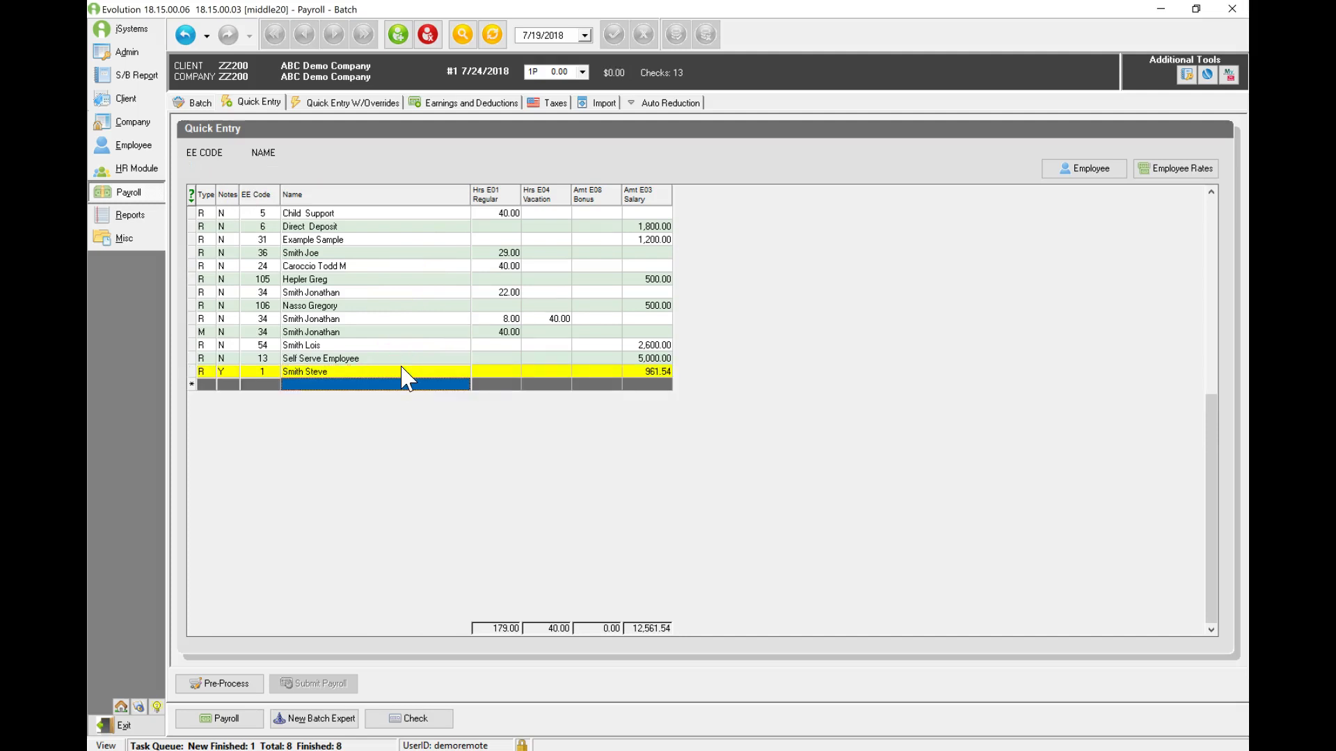
click(272, 391)
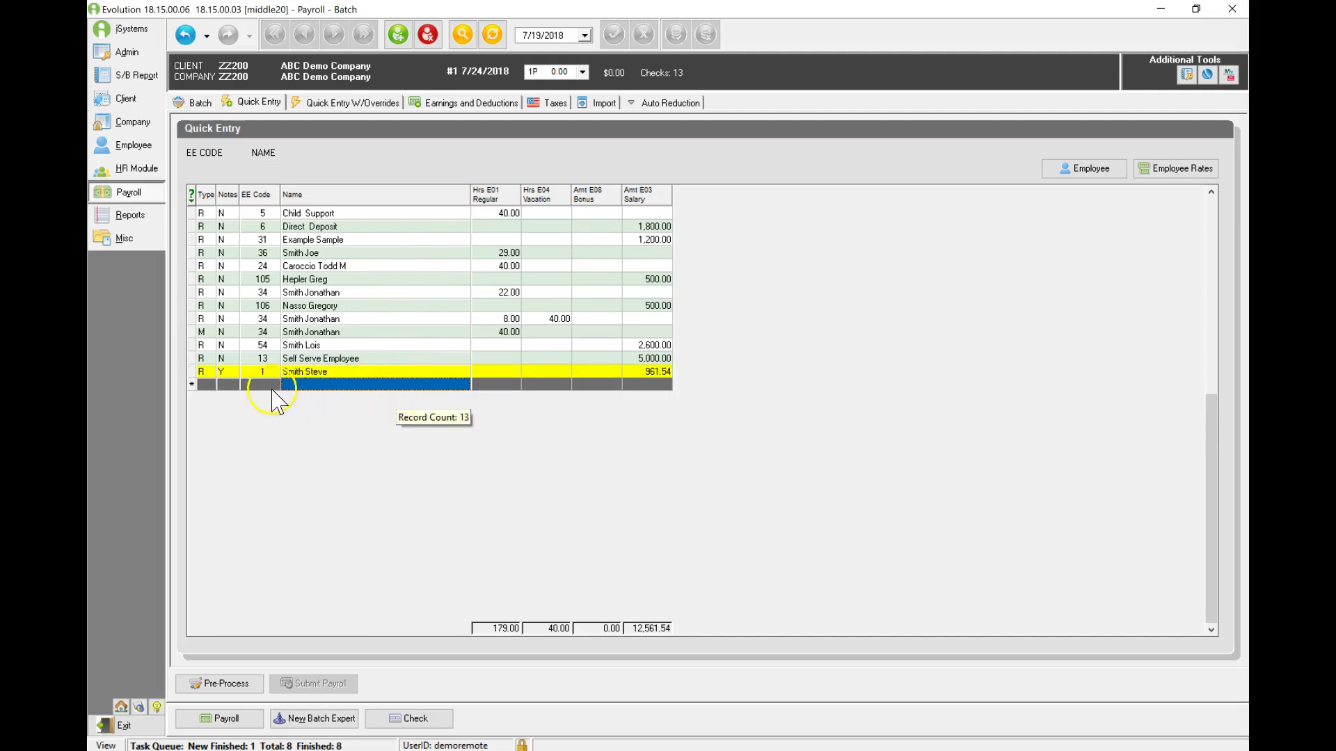
click(272, 384)
click(307, 455)
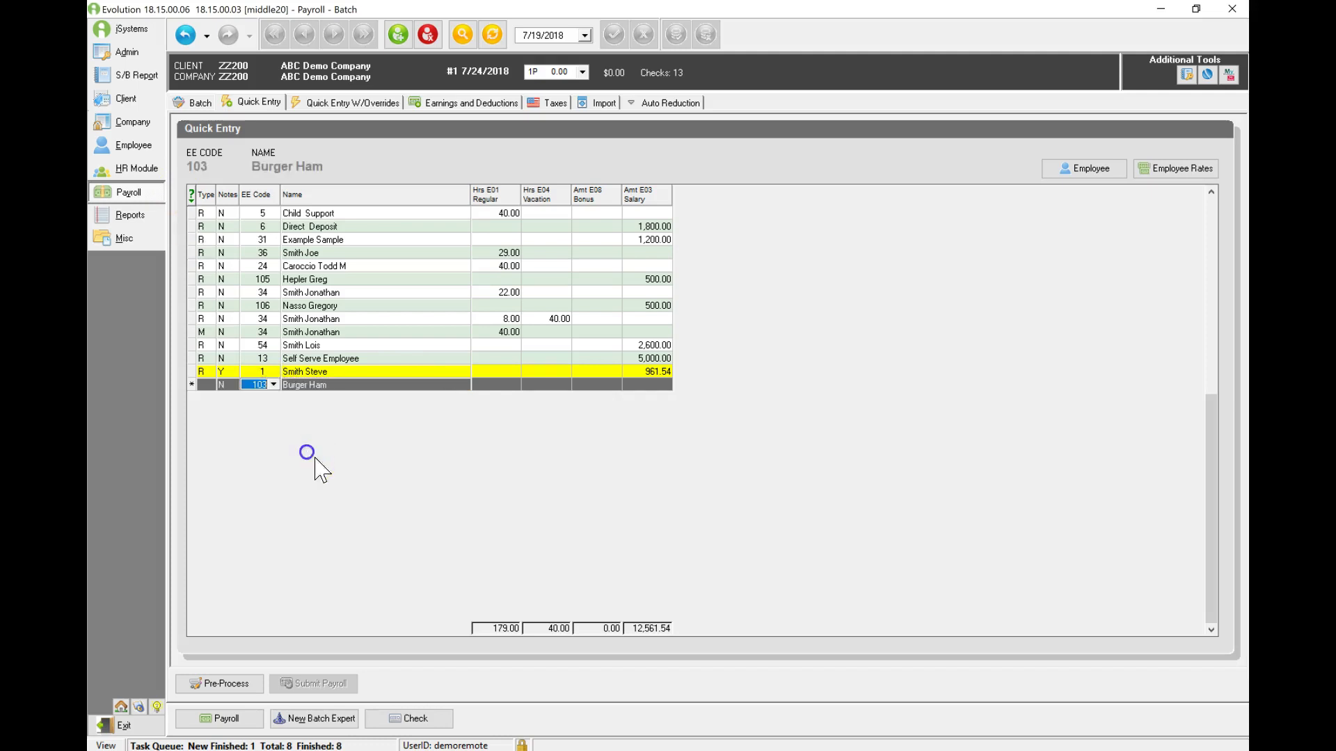
key(Tab)
key(Tab)
key(Tab)
key(Tab)
key(Tab)
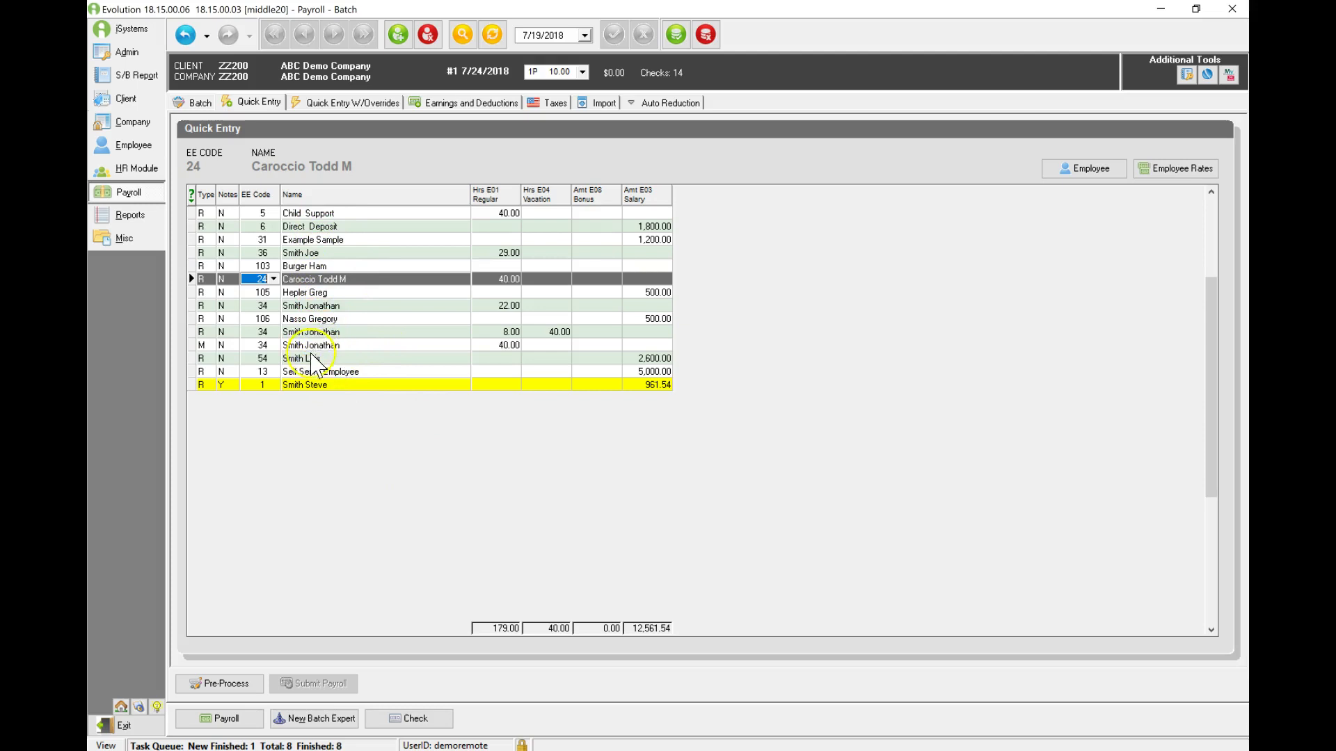
- Delete the newly added employee check from the Quick Entry batch
click(311, 266)
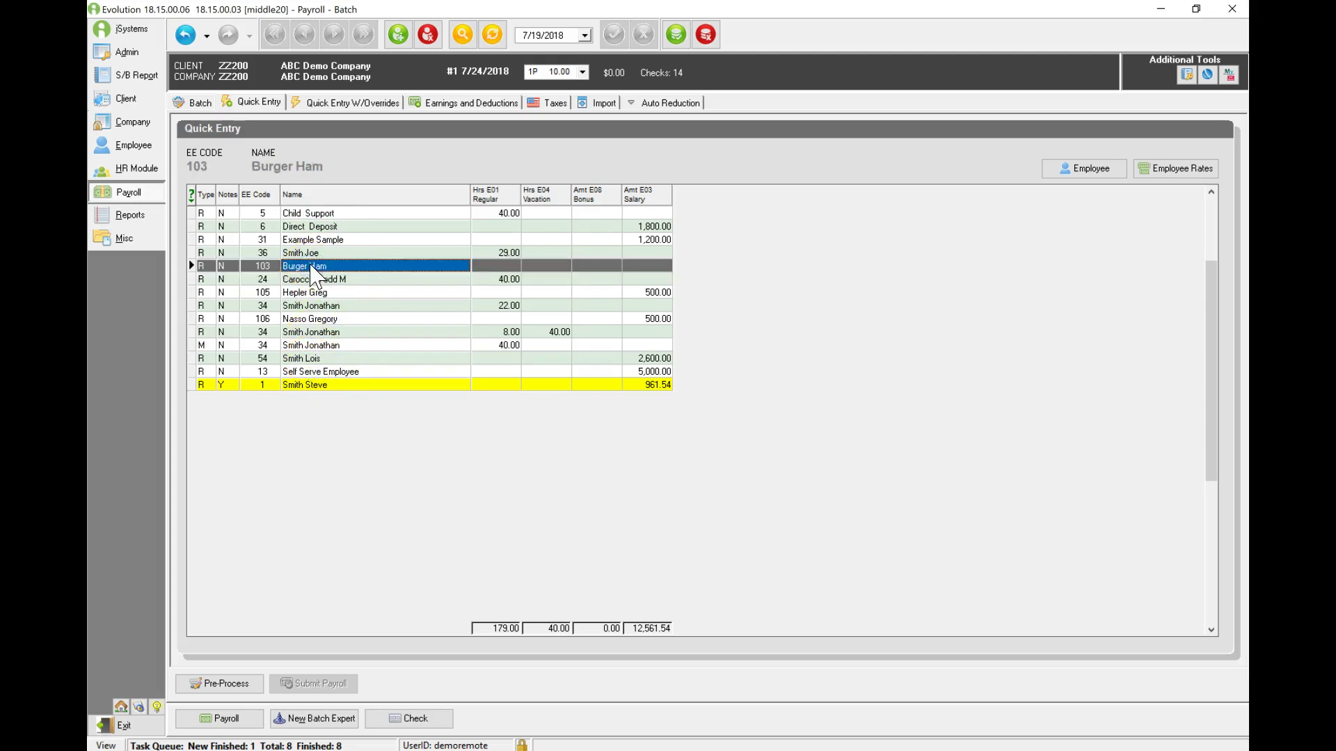
key(ctrl+Delete)
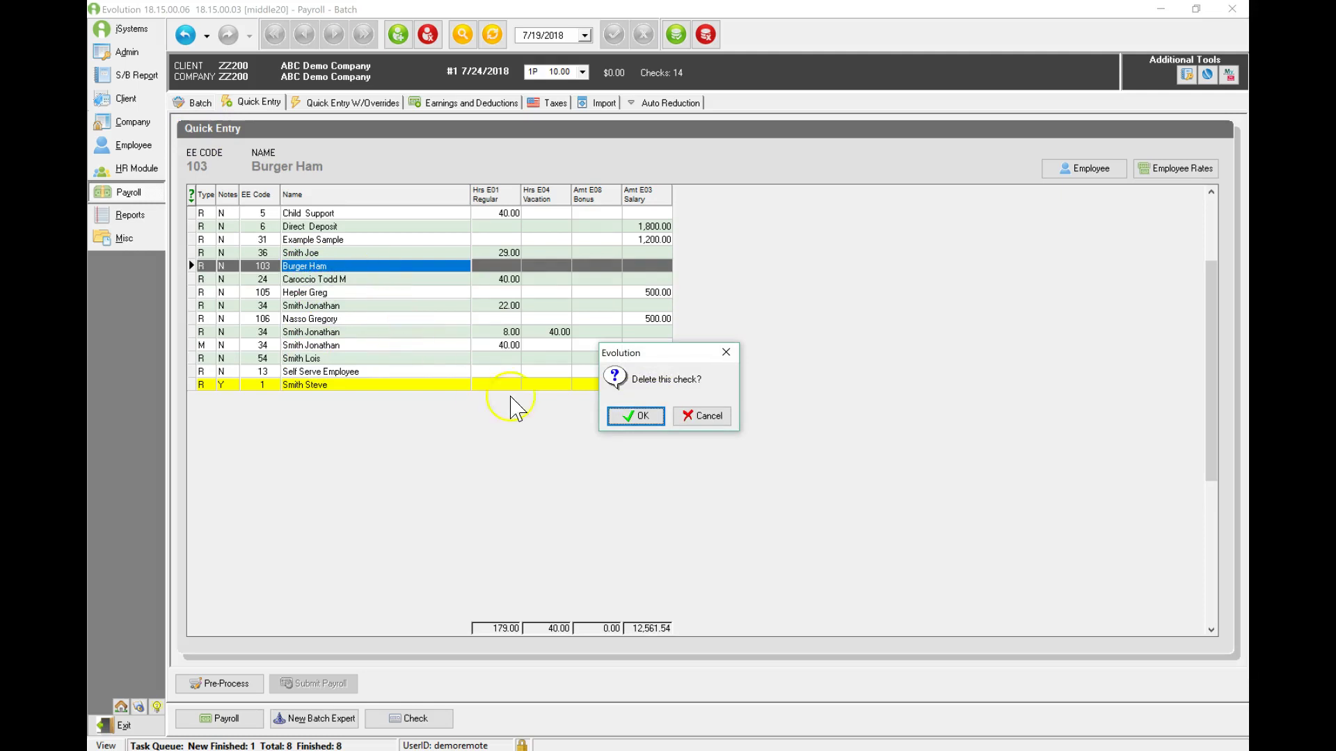
click(628, 419)
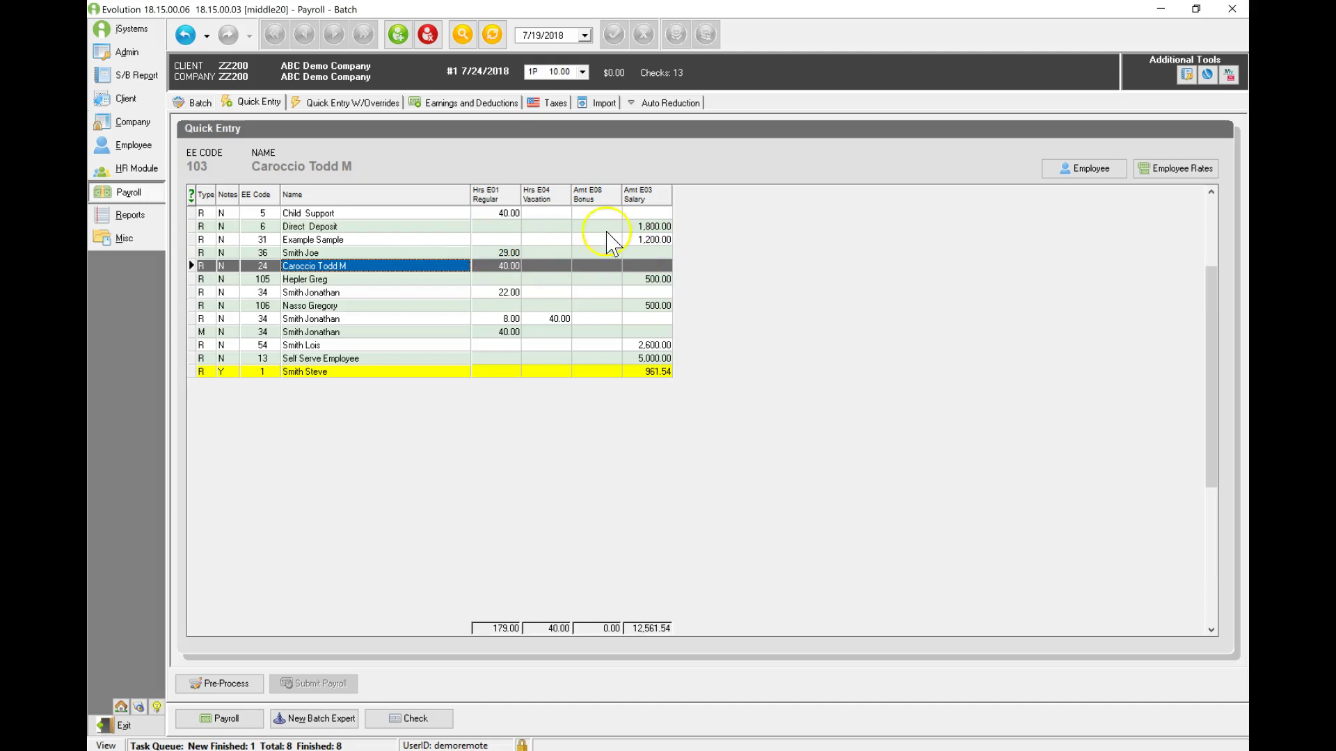
- Review the selected check's employee record and pay rate details, returning to Quick Entry after each
click(1090, 174)
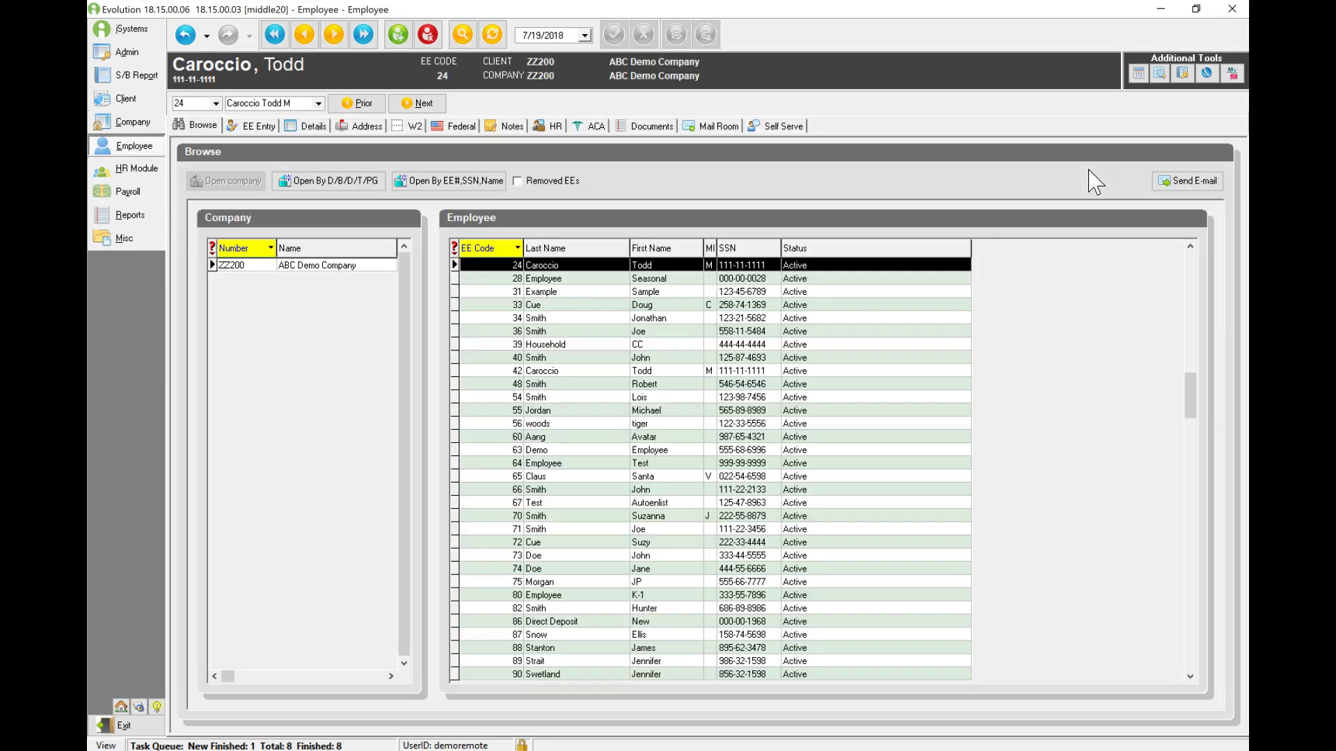
click(180, 37)
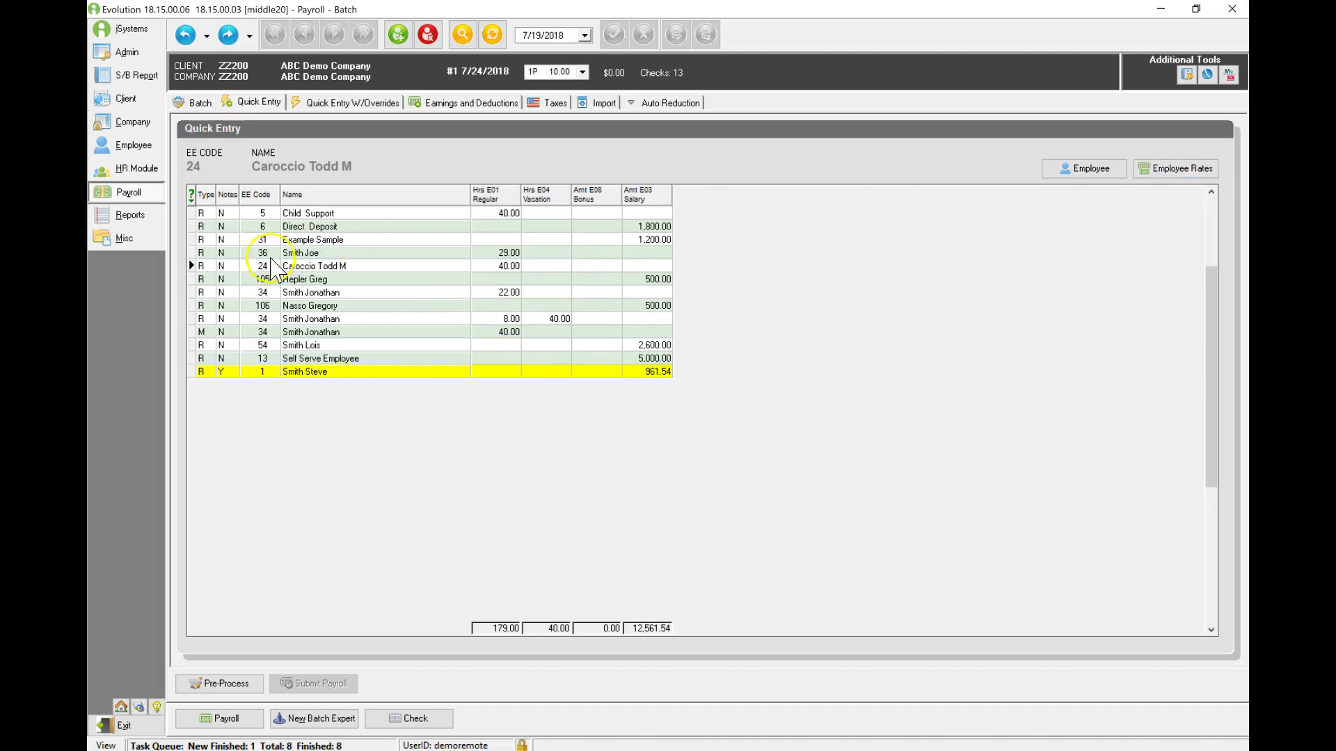
click(307, 267)
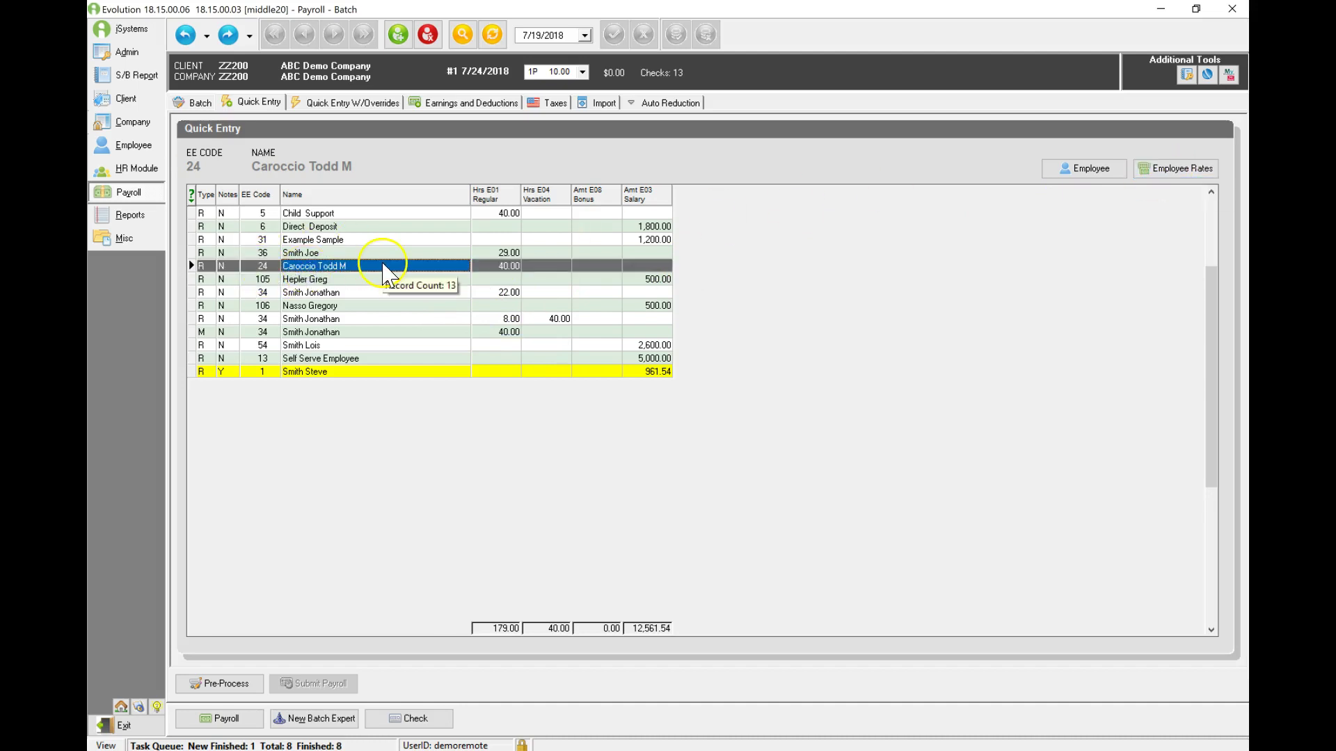
click(1165, 169)
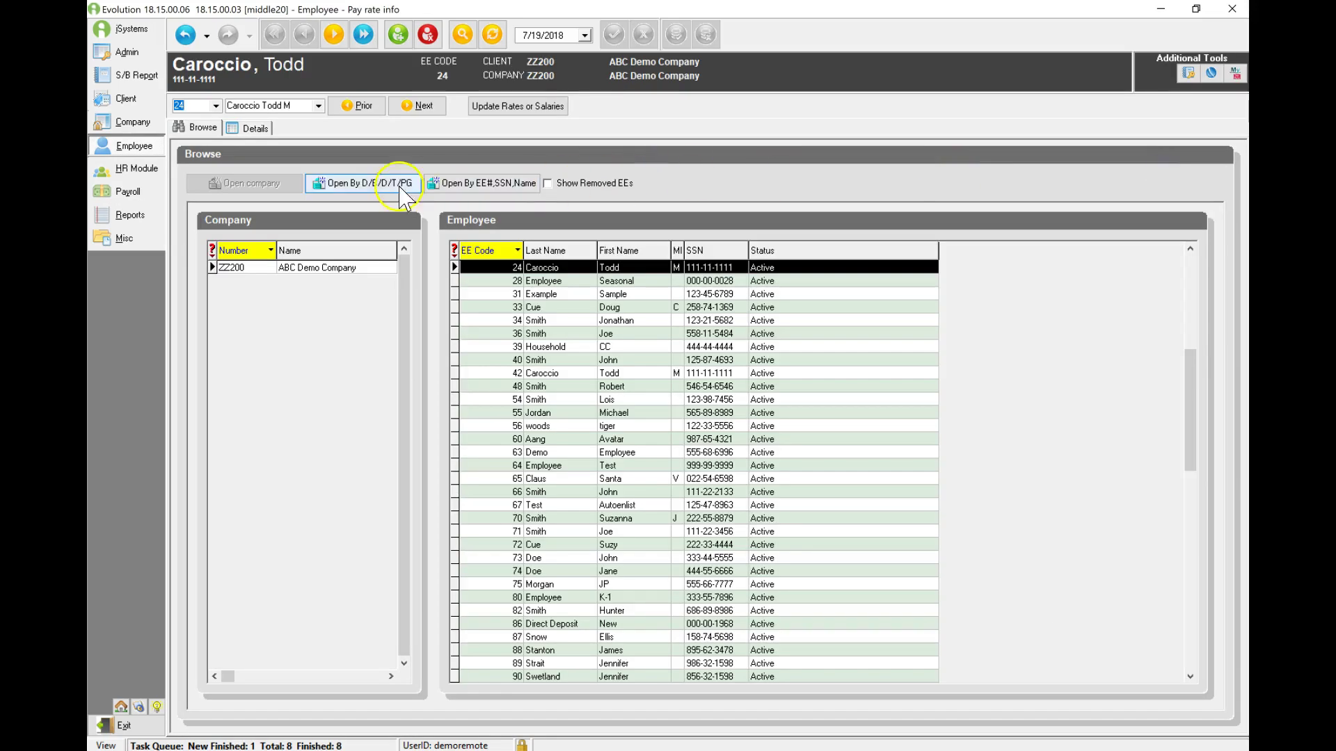
click(356, 184)
click(251, 128)
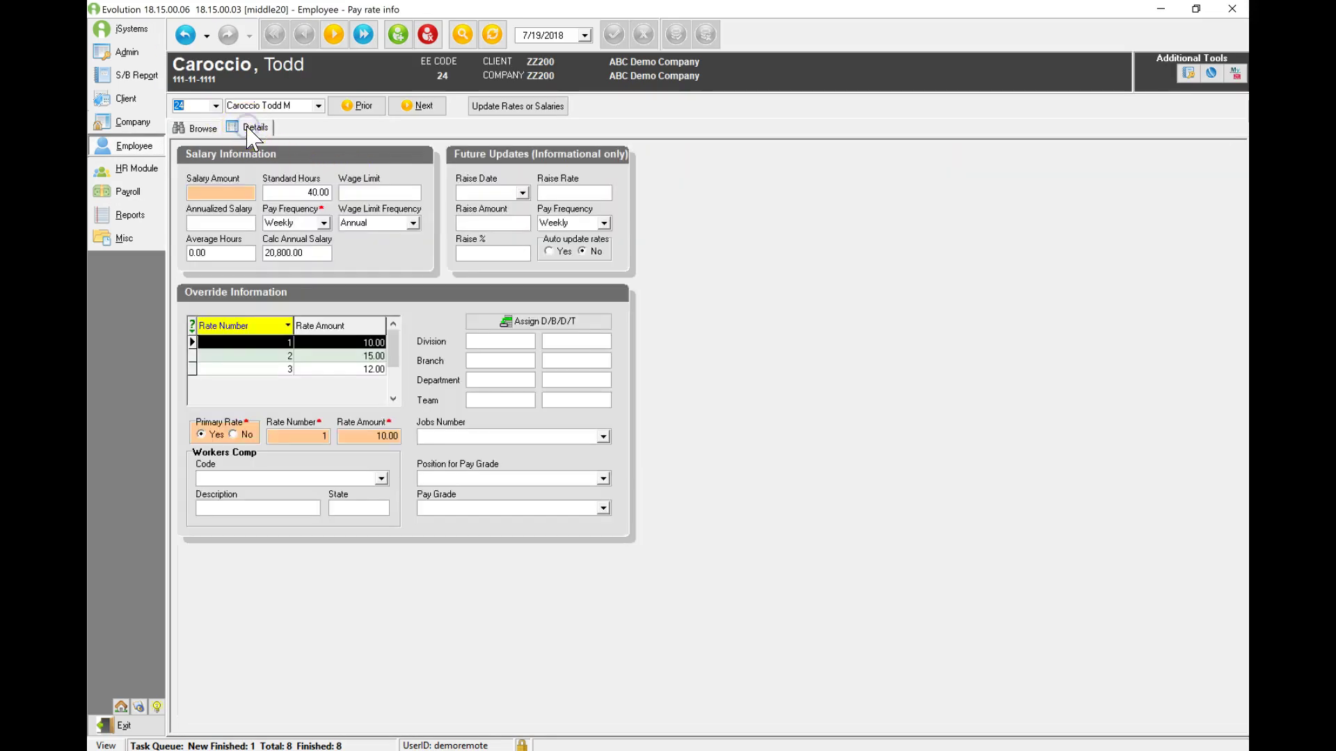
click(185, 34)
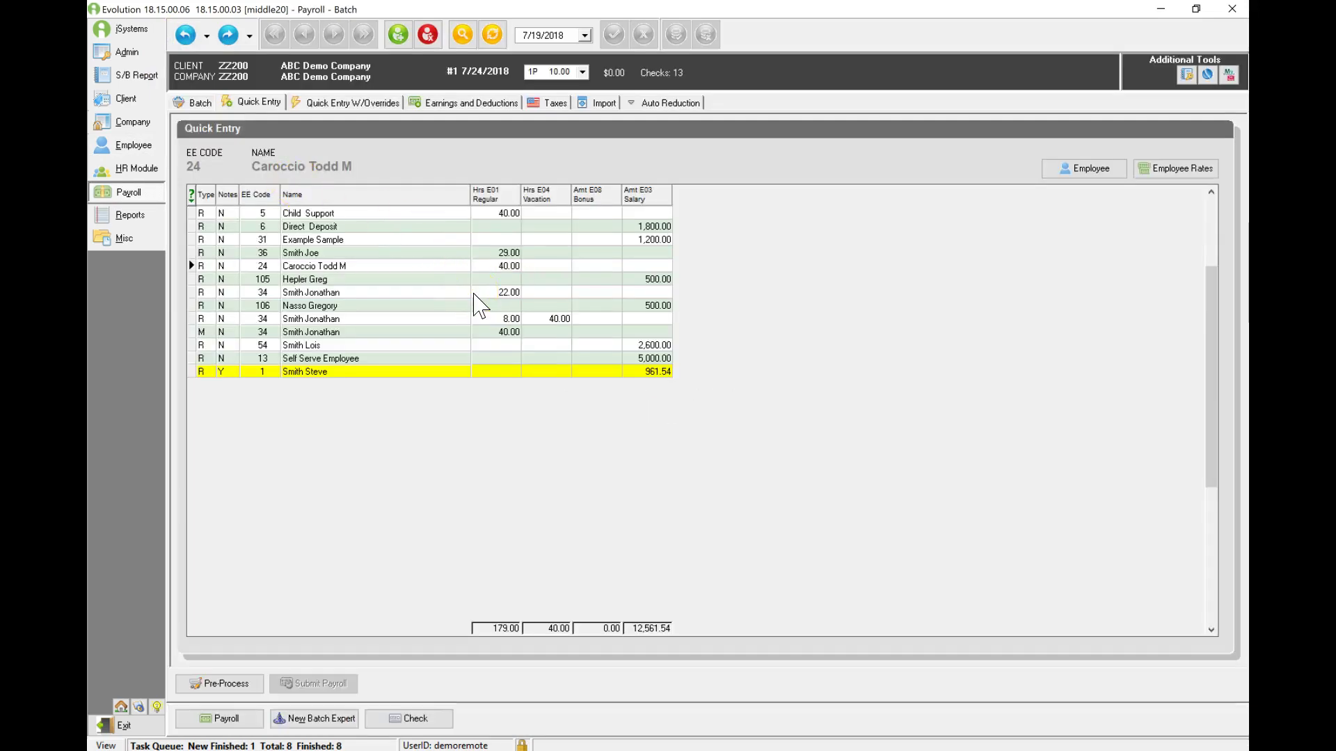
- Open the regular check with 22 regular hours and delete its D50 Pretax Health line
click(281, 148)
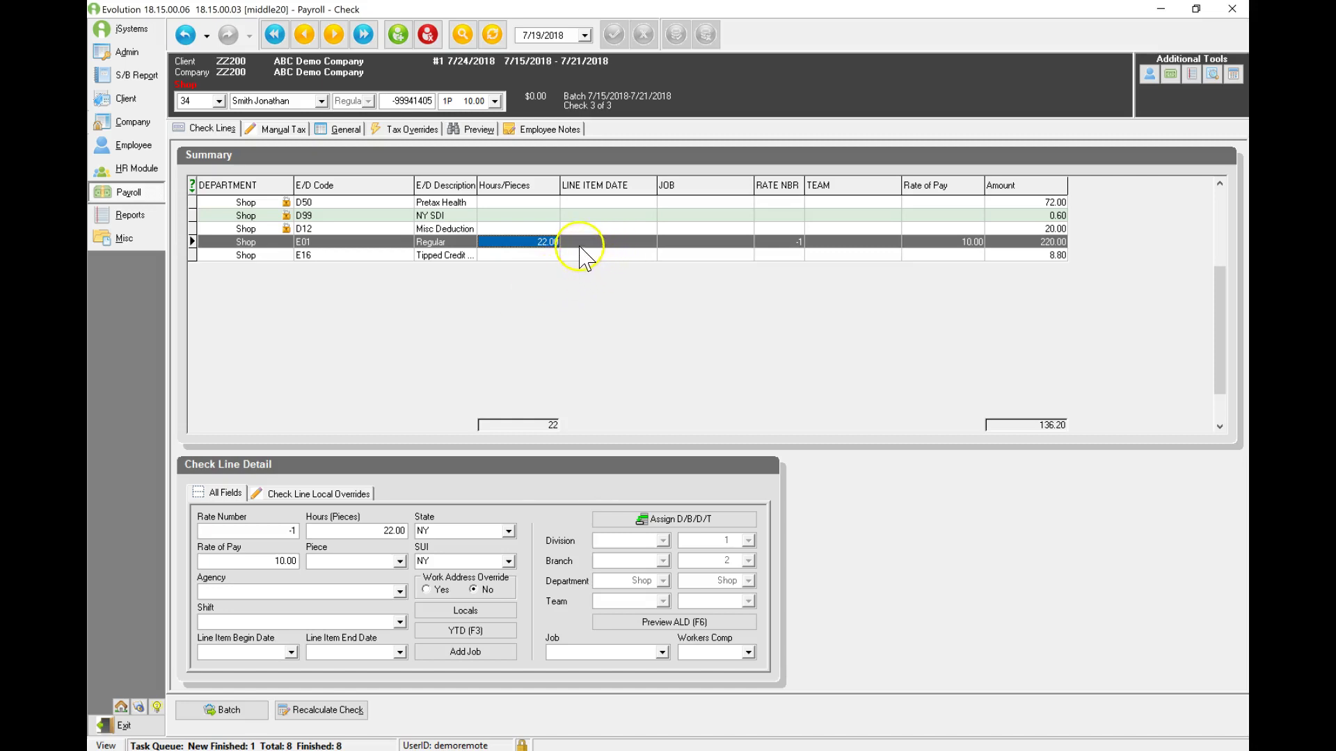
click(491, 202)
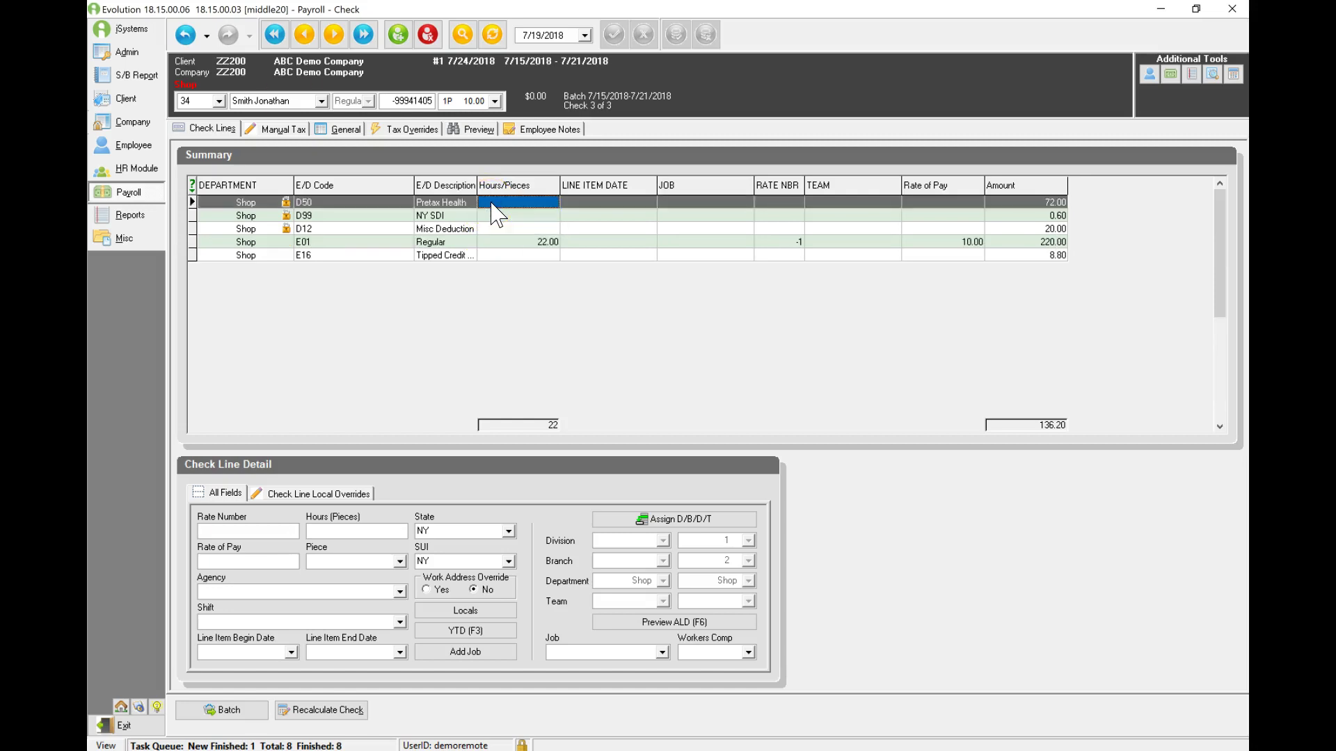
key(ctrl+Delete)
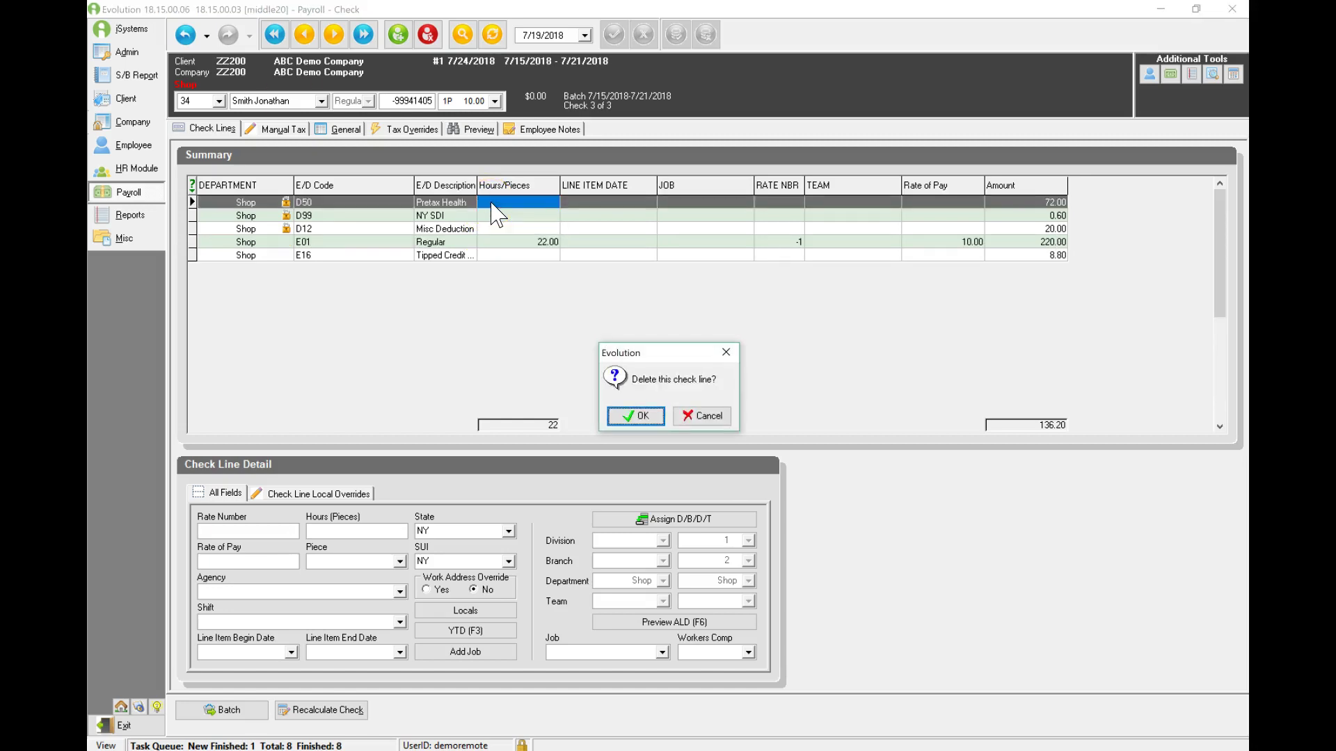
click(635, 416)
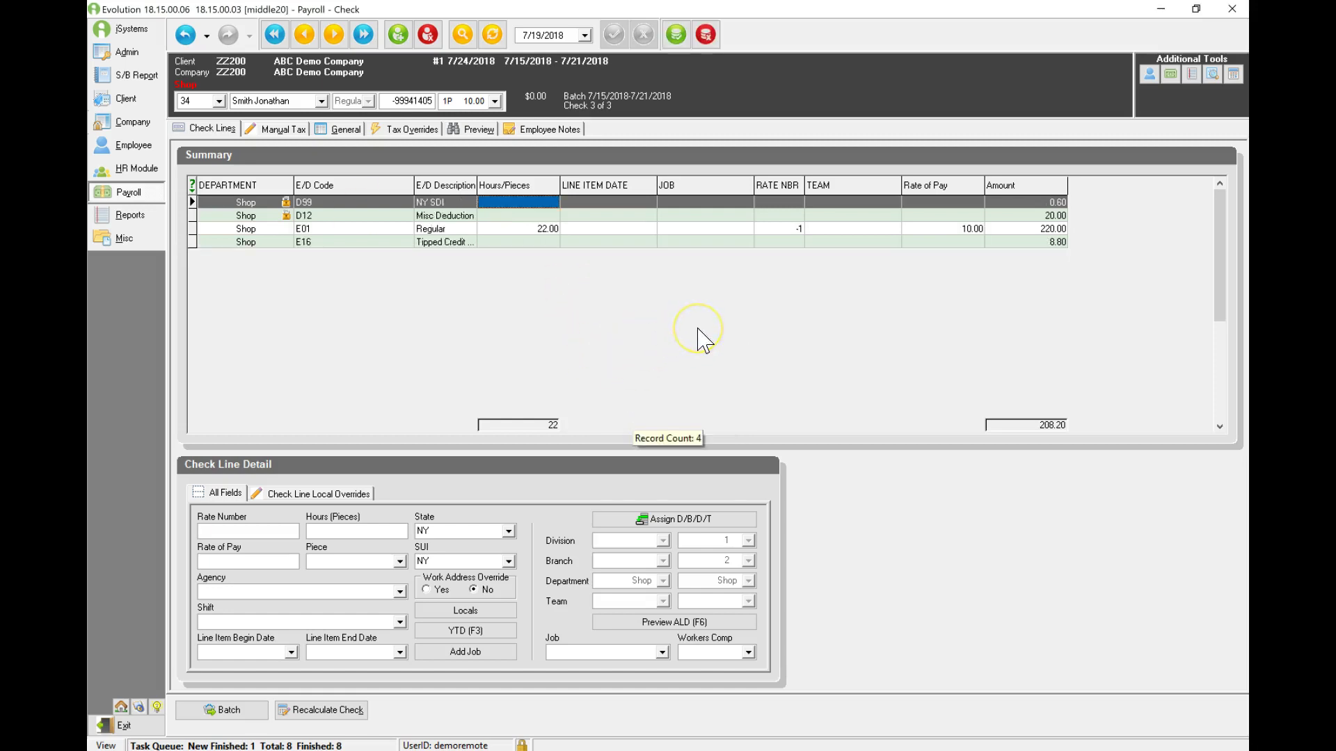
- Add an E01 Regular line with 20 hours below the last line of the check
key(Down)
key(Down)
key(Down)
key(Down)
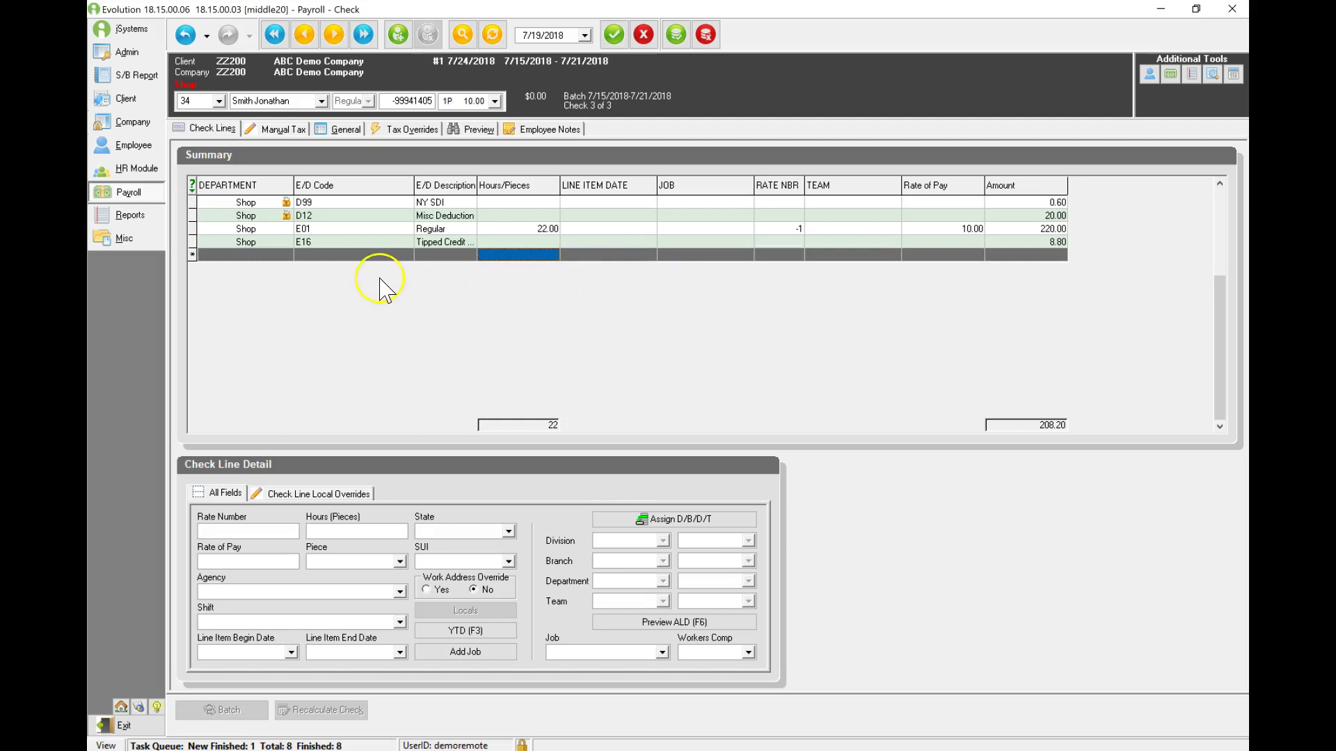
click(376, 256)
text(E01)
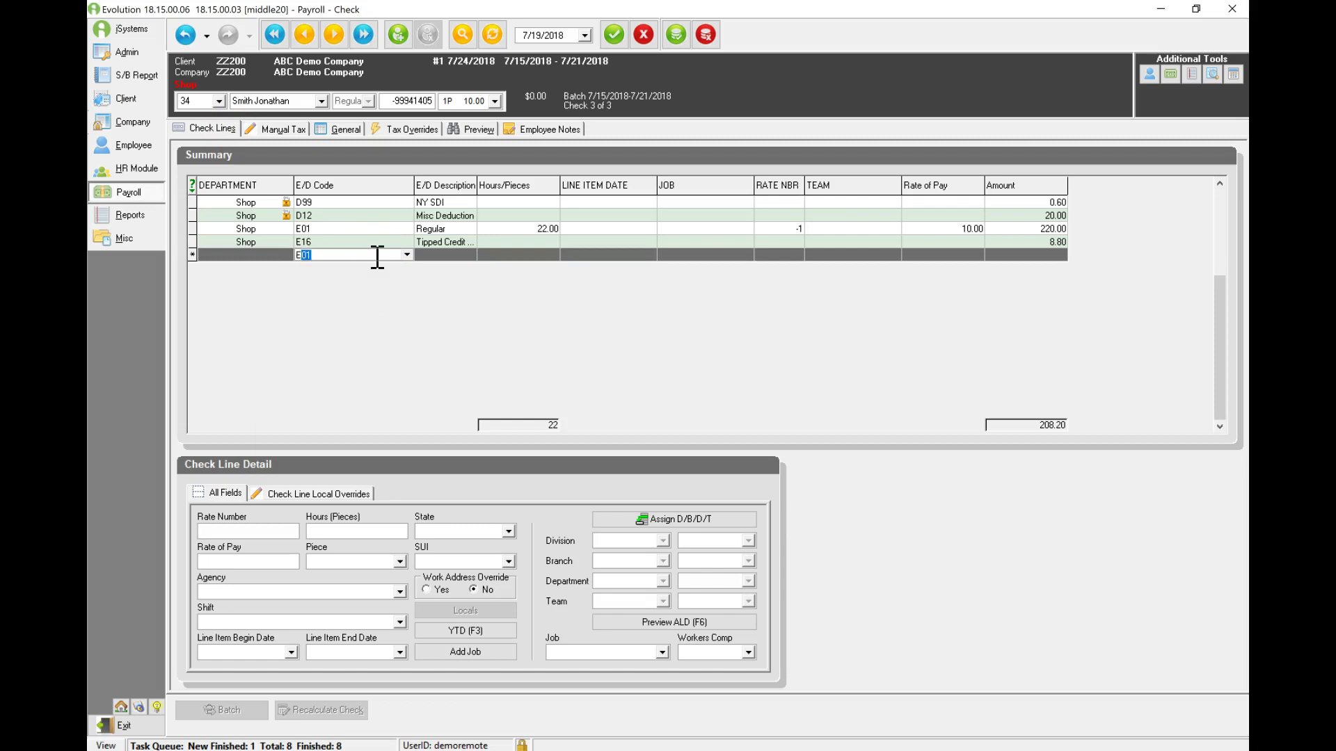
key(Tab)
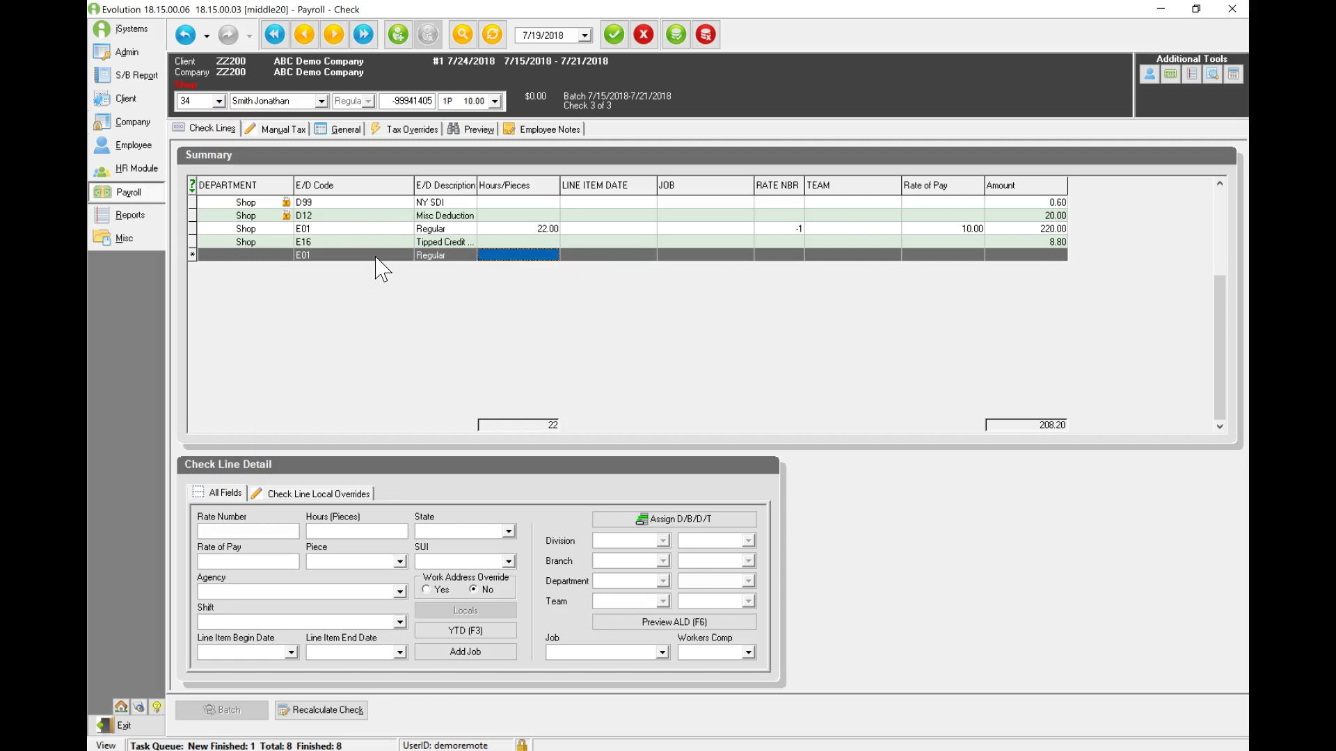
text(20)
key(Tab)
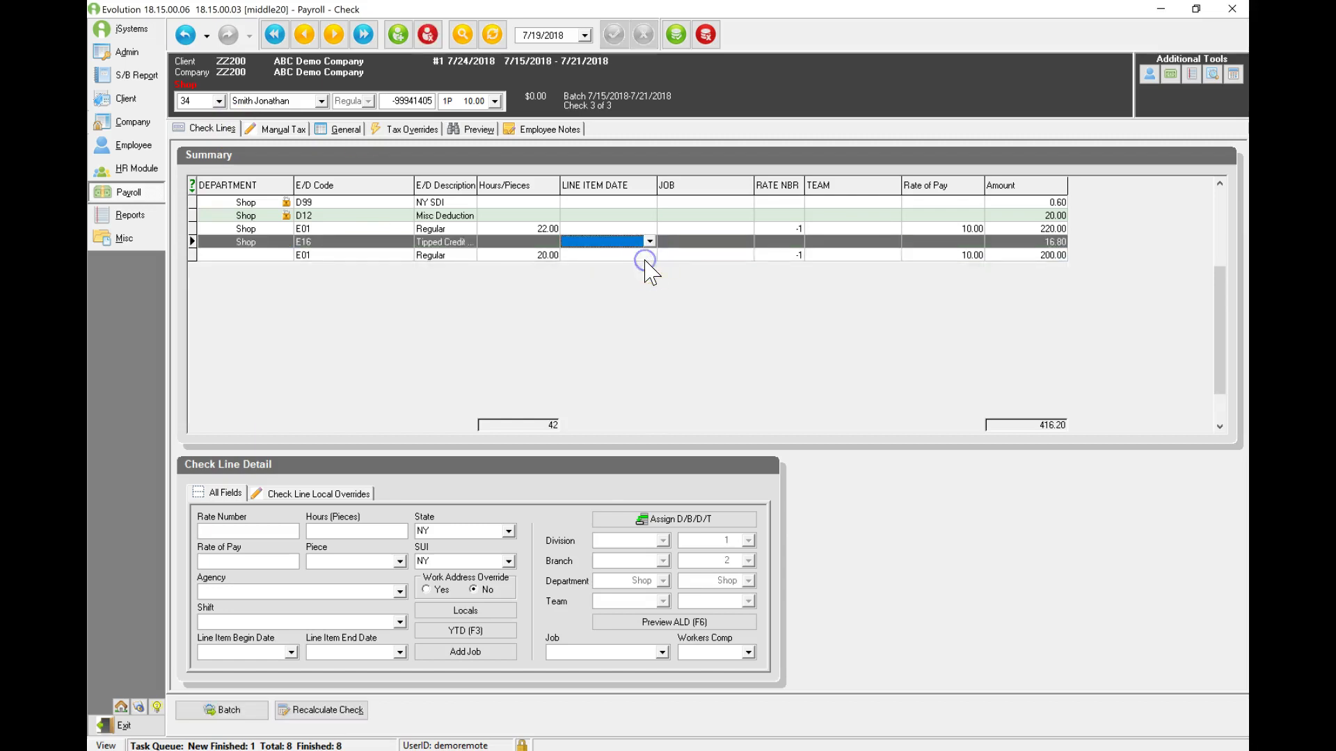
key(Tab)
key(Tab)
key(Tab)
key(Tab)
key(Tab)
key(Tab)
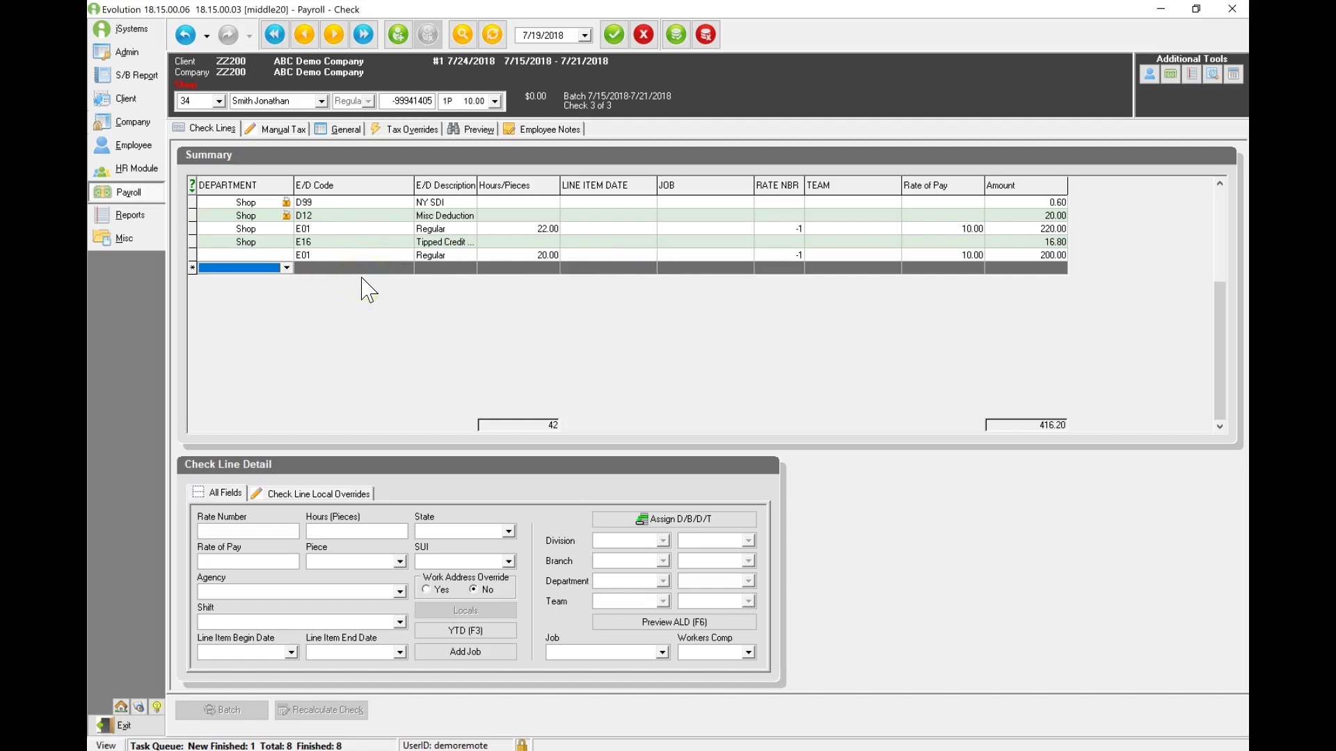
click(678, 216)
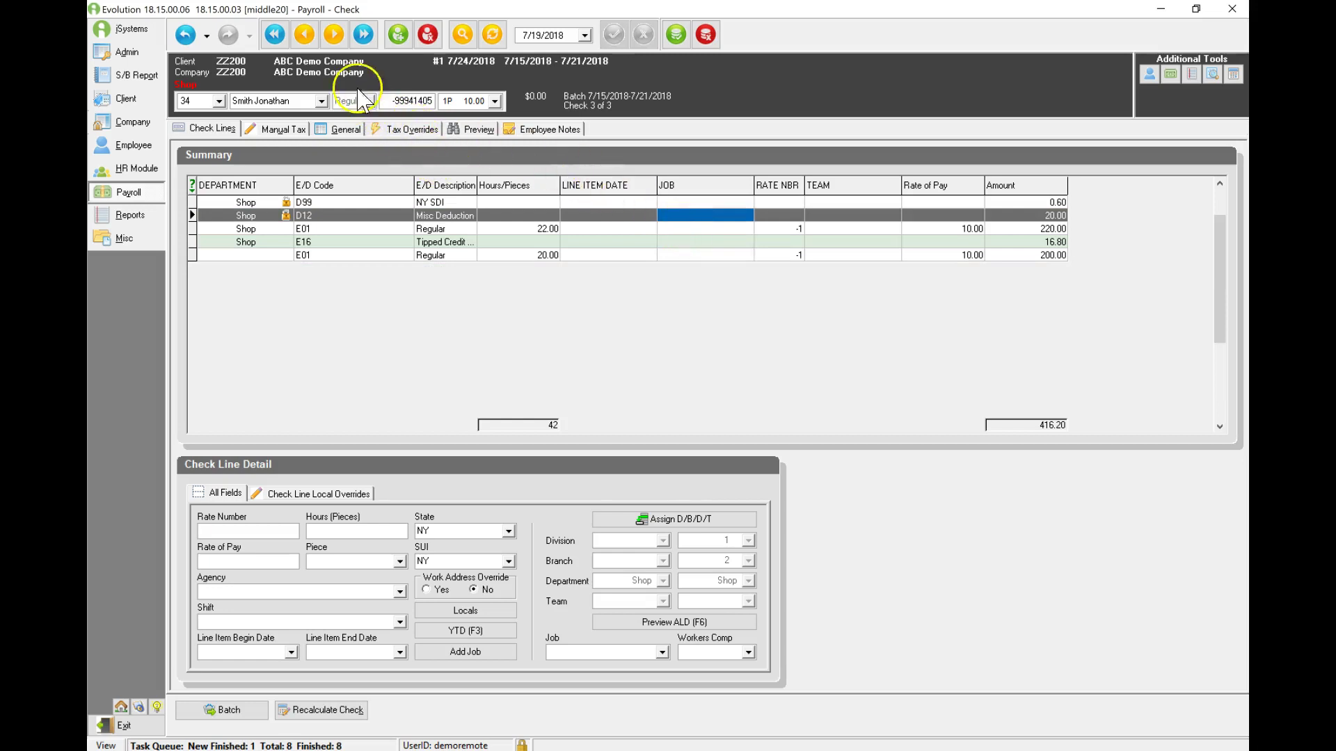
- Browse forward and backward through the employees' checks in the payroll batch
click(334, 35)
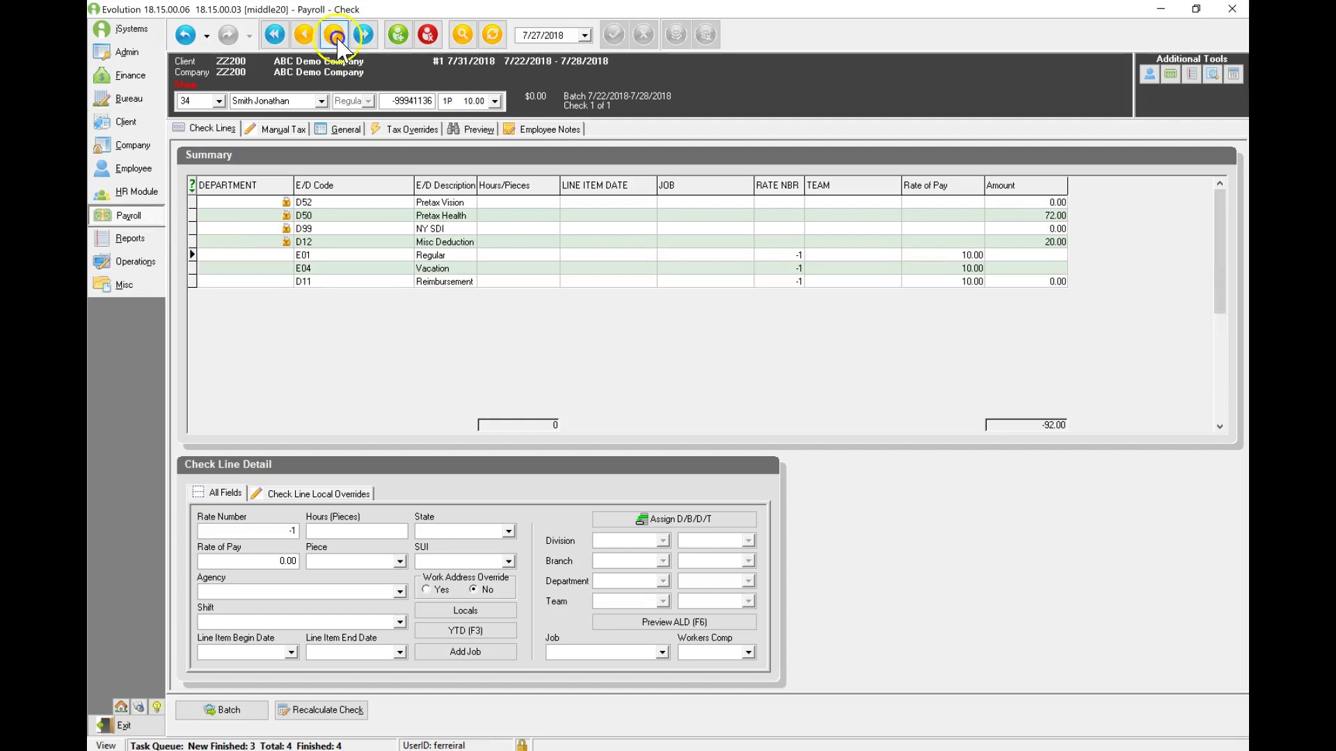
click(334, 34)
click(334, 34)
click(304, 34)
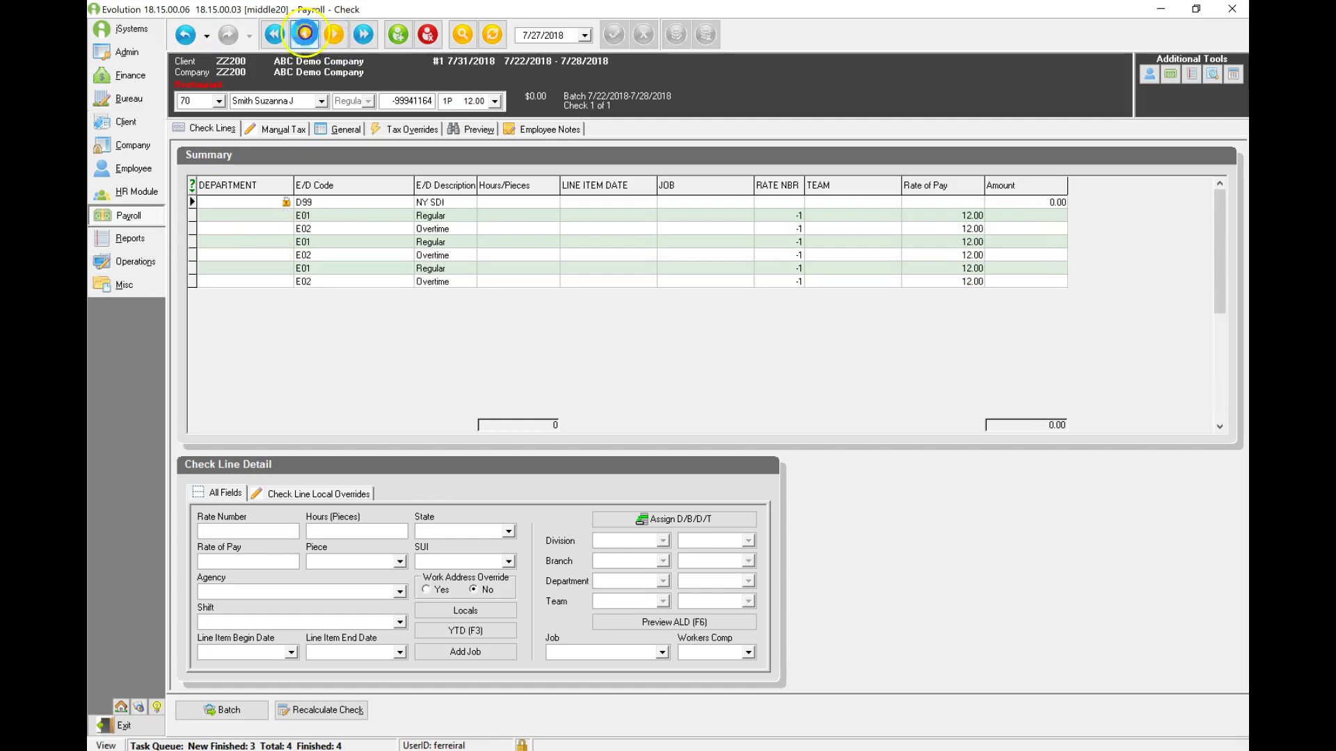
click(273, 34)
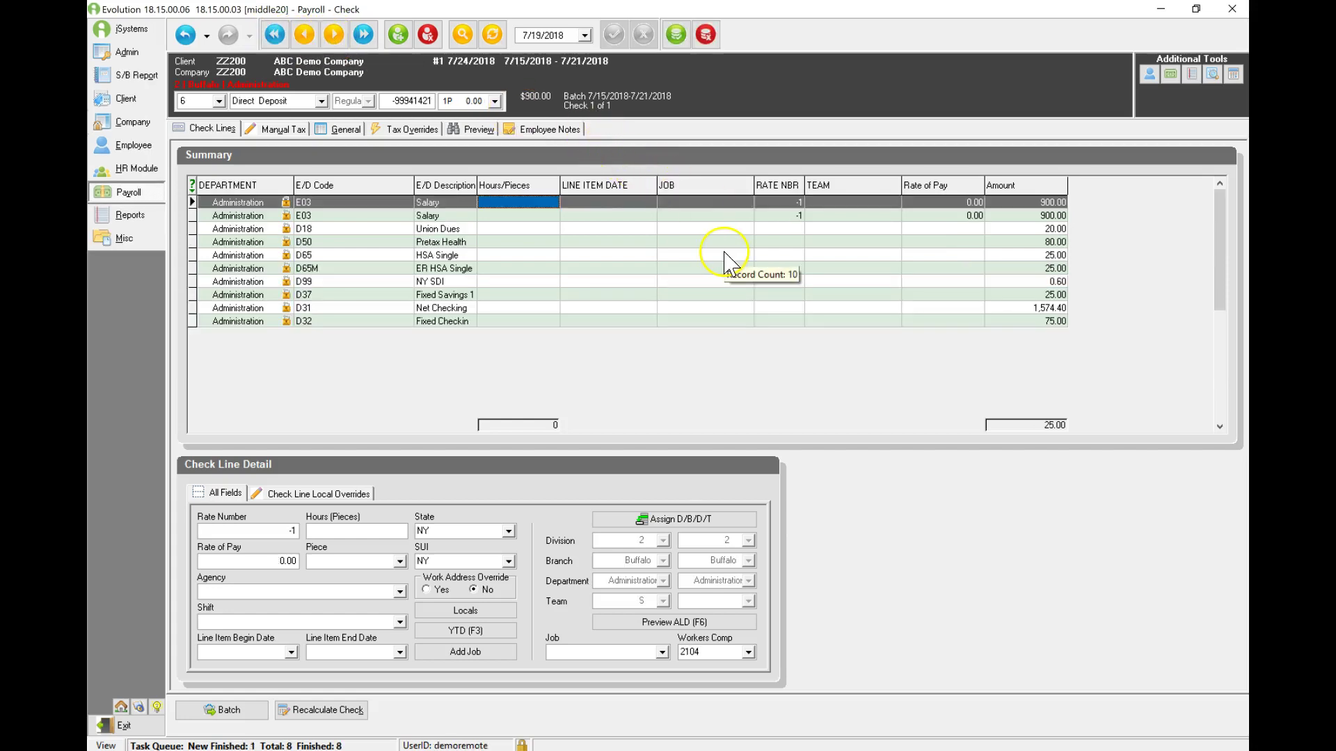
key(F8)
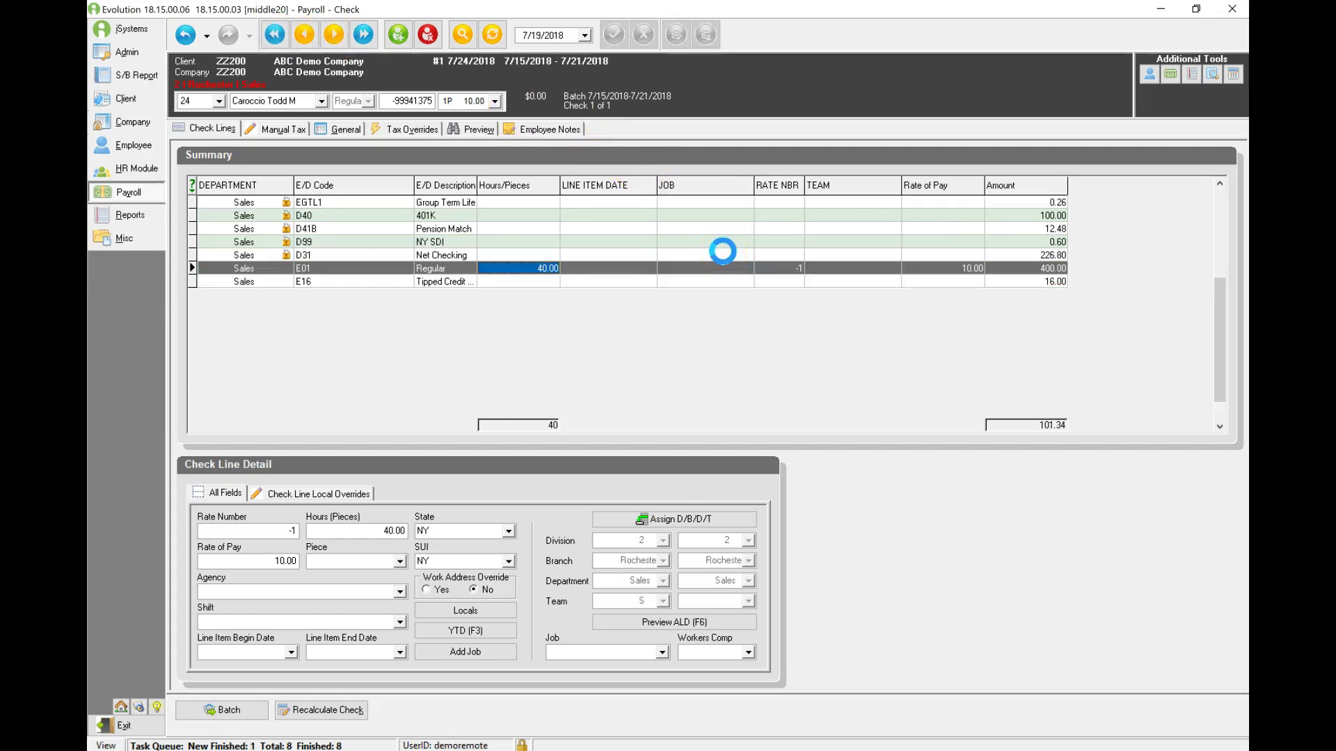
key(F8)
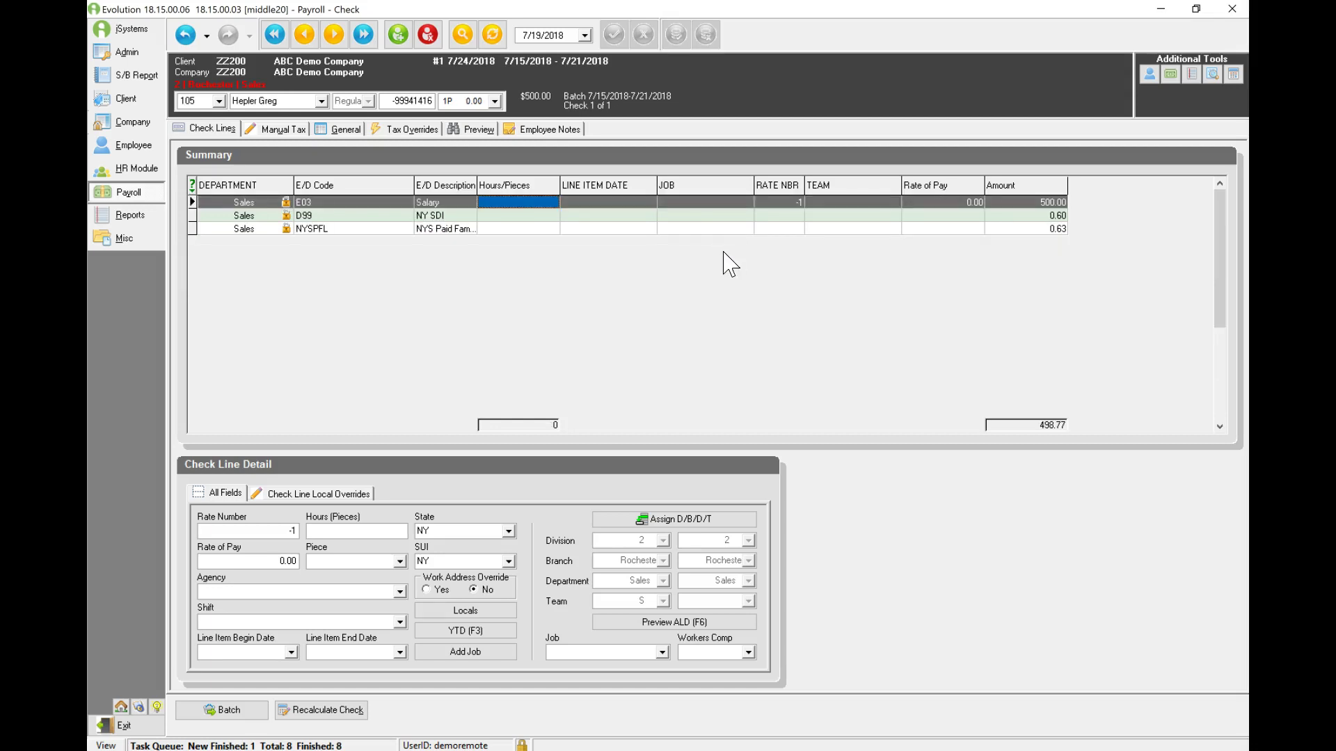
- Go back to the check with 40 regular hours and review the employee's year-to-date amounts
key(F7)
click(481, 630)
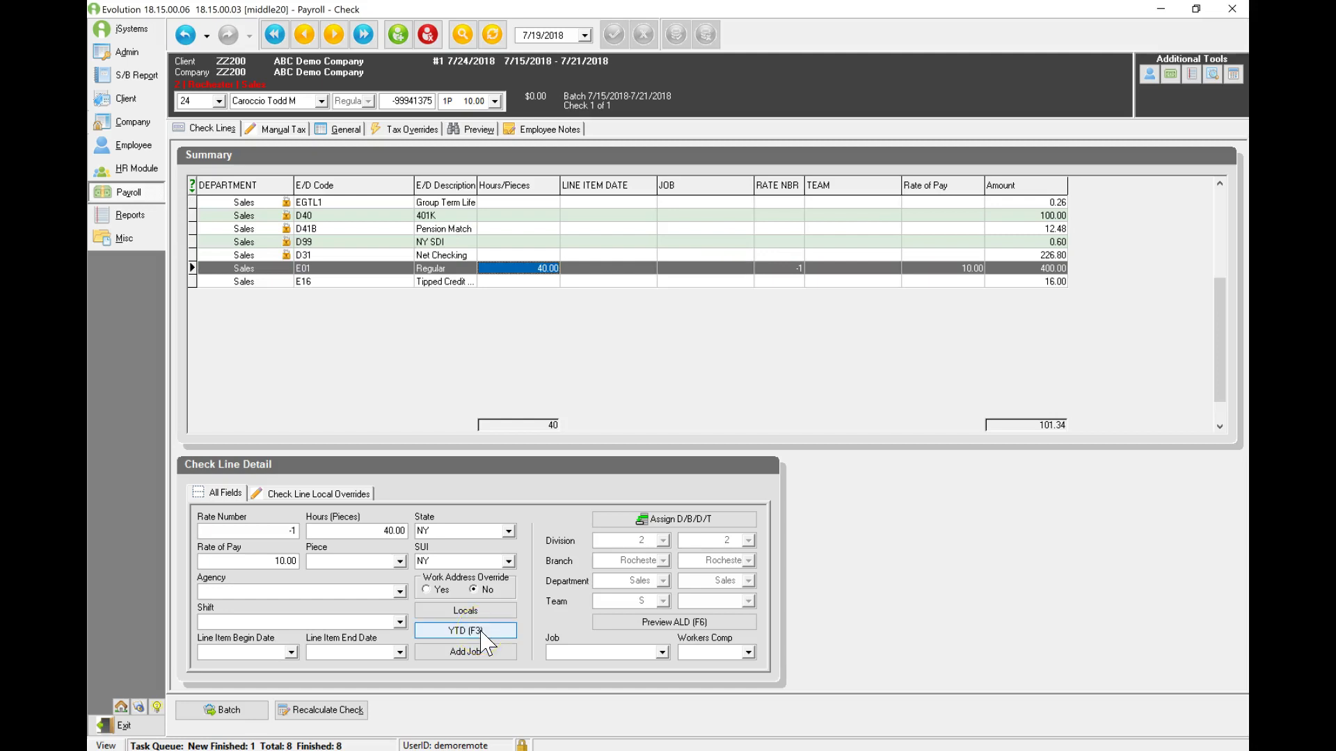
click(480, 630)
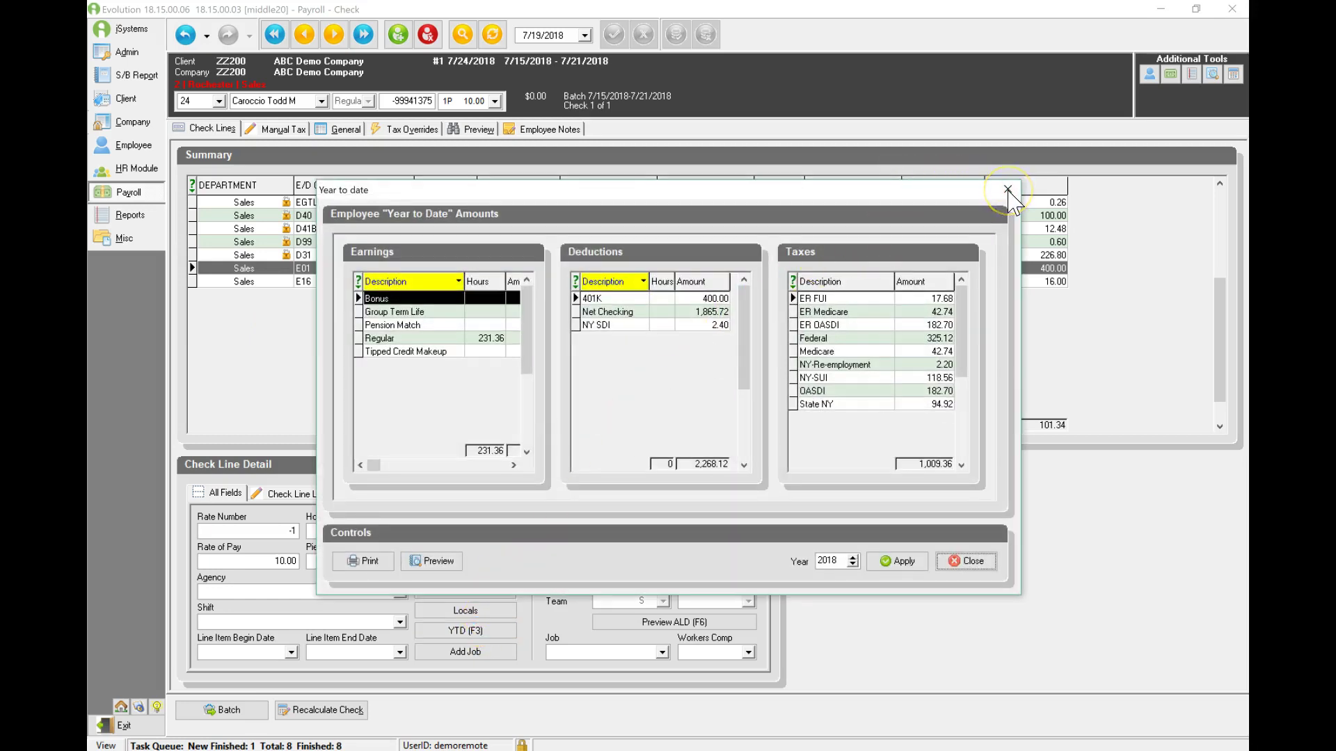
click(1008, 191)
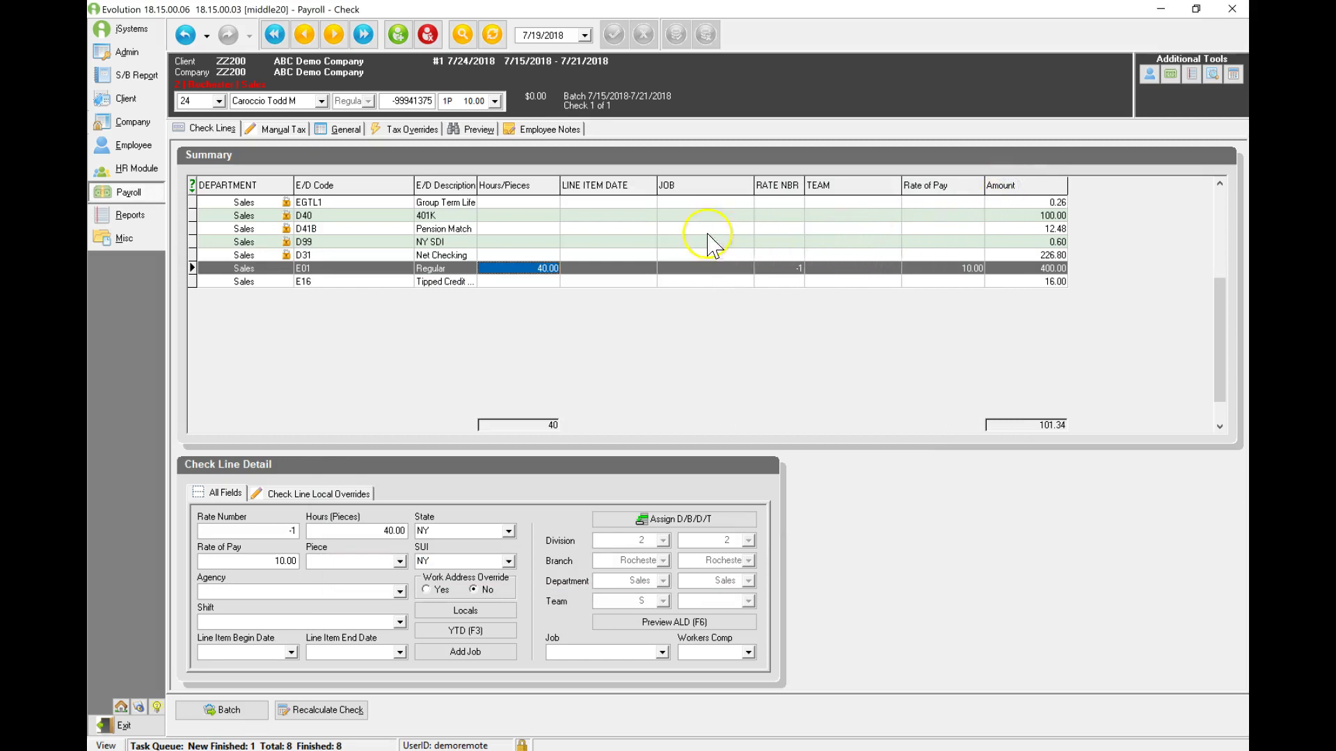
- Start a new check but cancel it at the check type choice, and delete the existing check with 40 regular hours
click(398, 34)
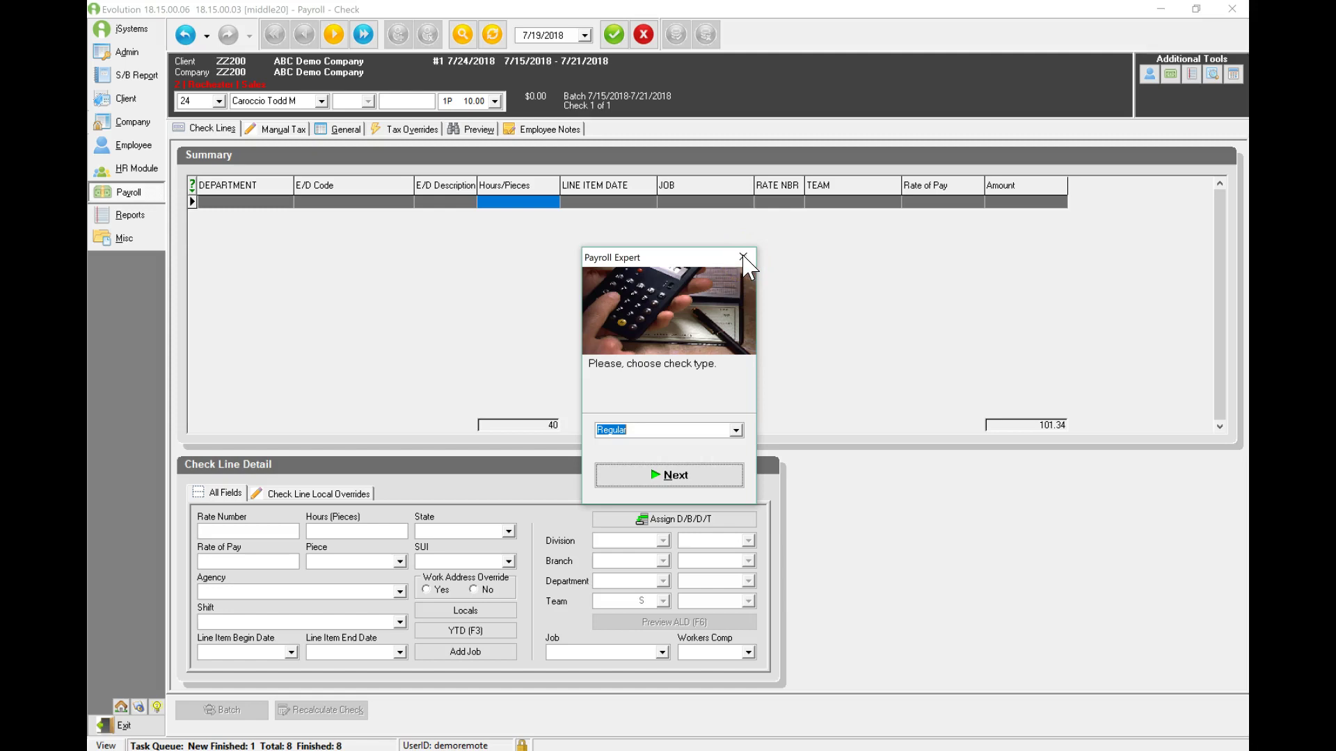
click(743, 258)
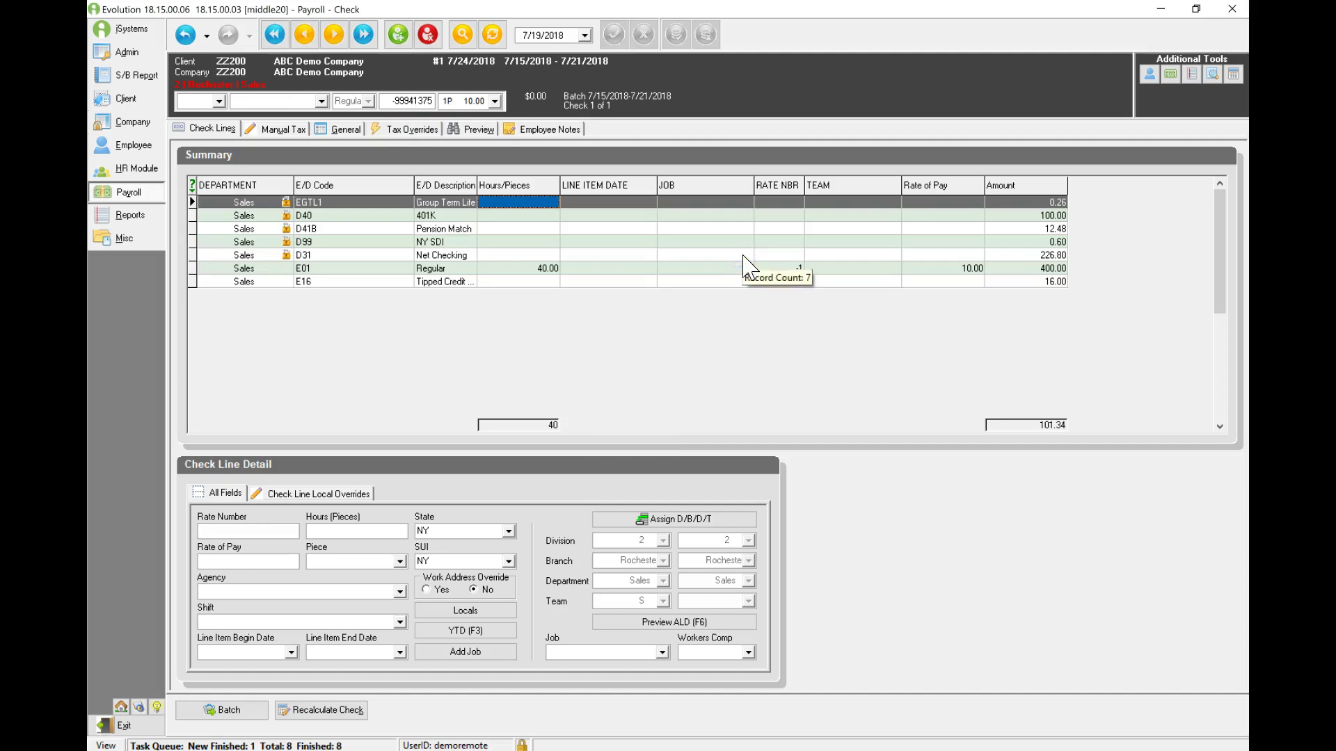
click(428, 35)
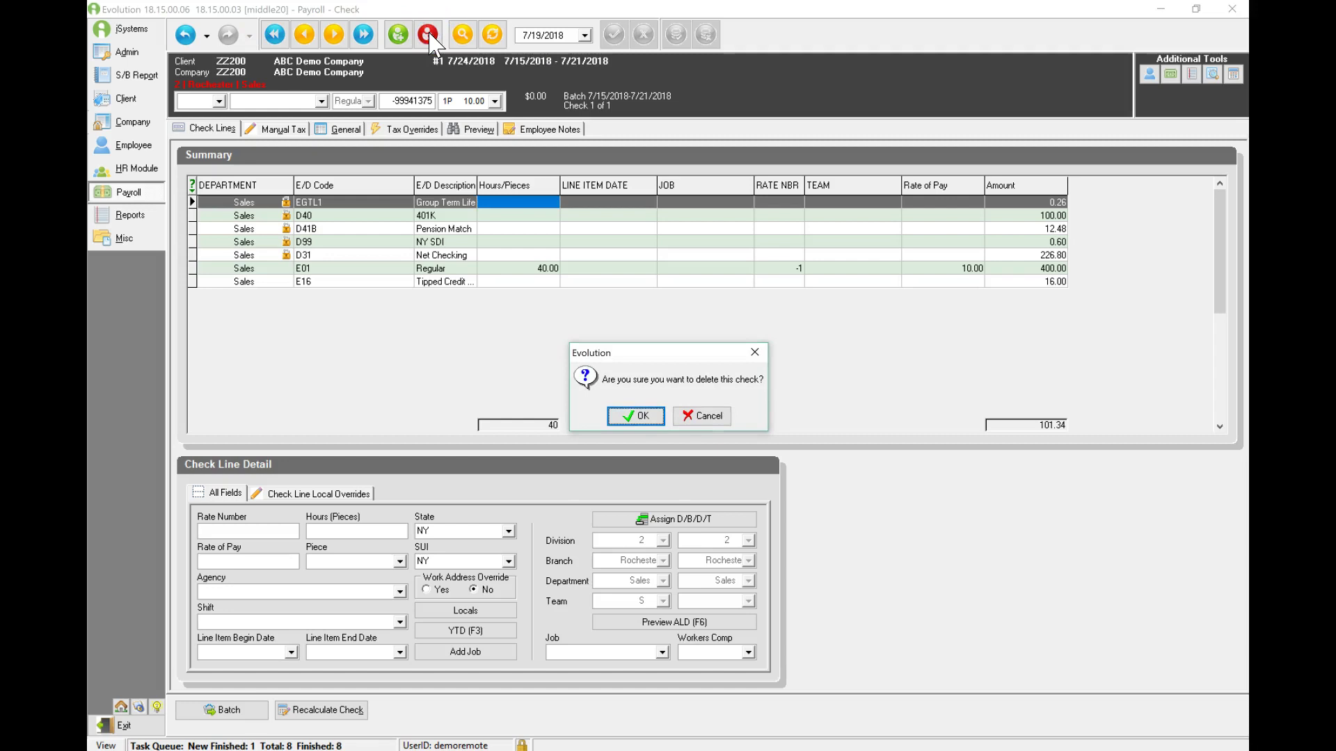
click(648, 417)
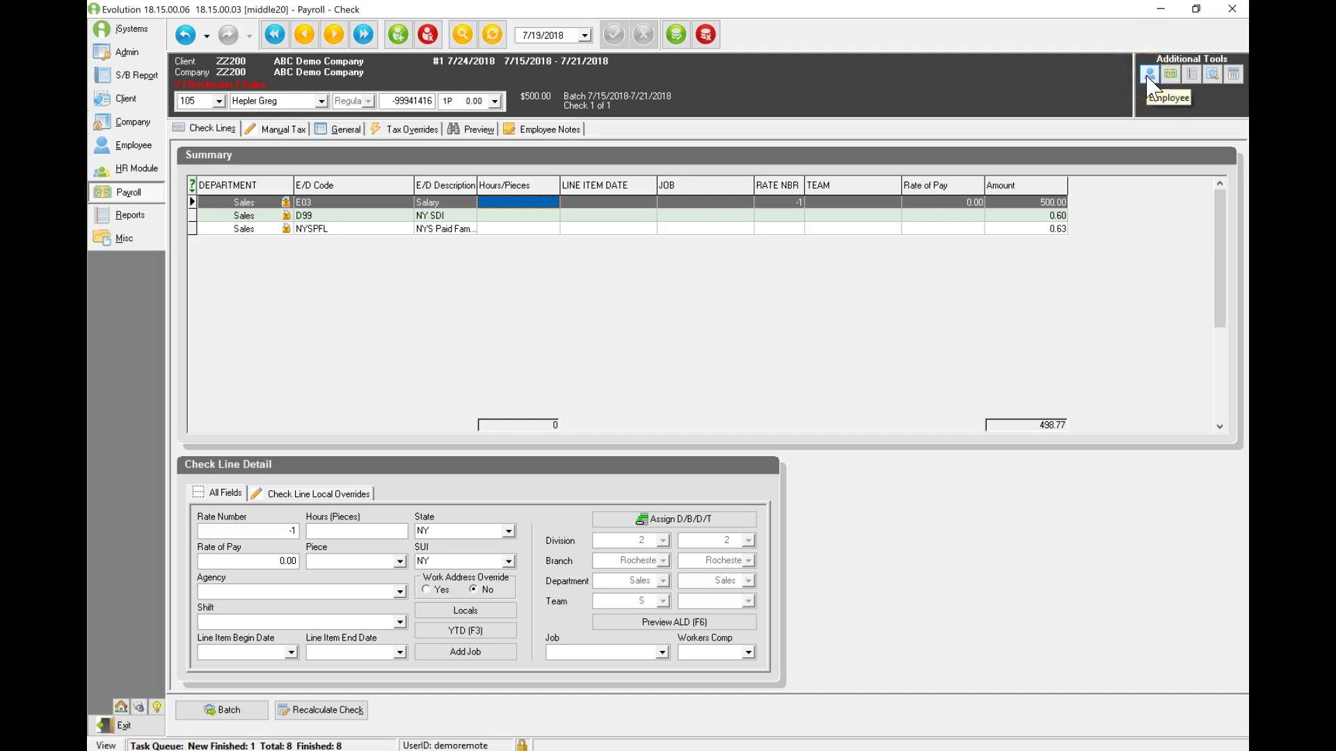
- View the current employee's Scheduled E/Ds screen and return to the check
click(1171, 75)
click(1191, 74)
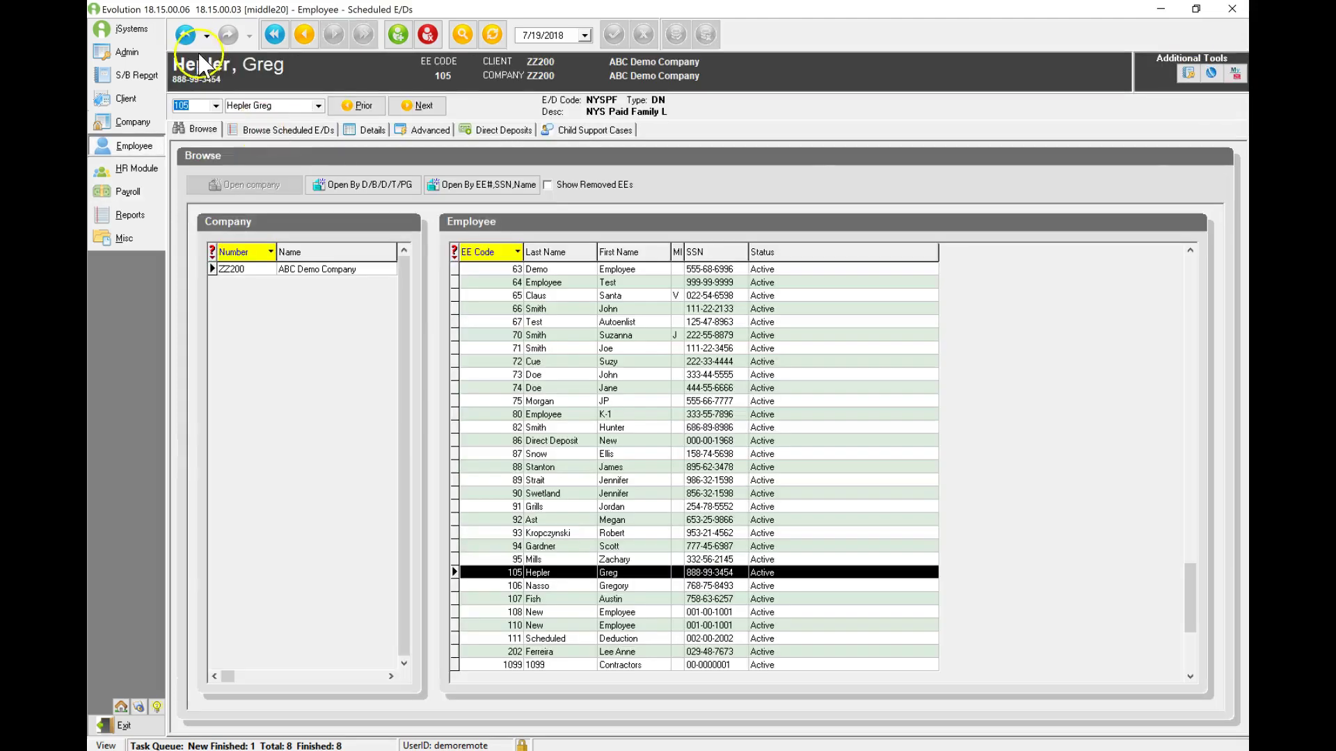
click(186, 35)
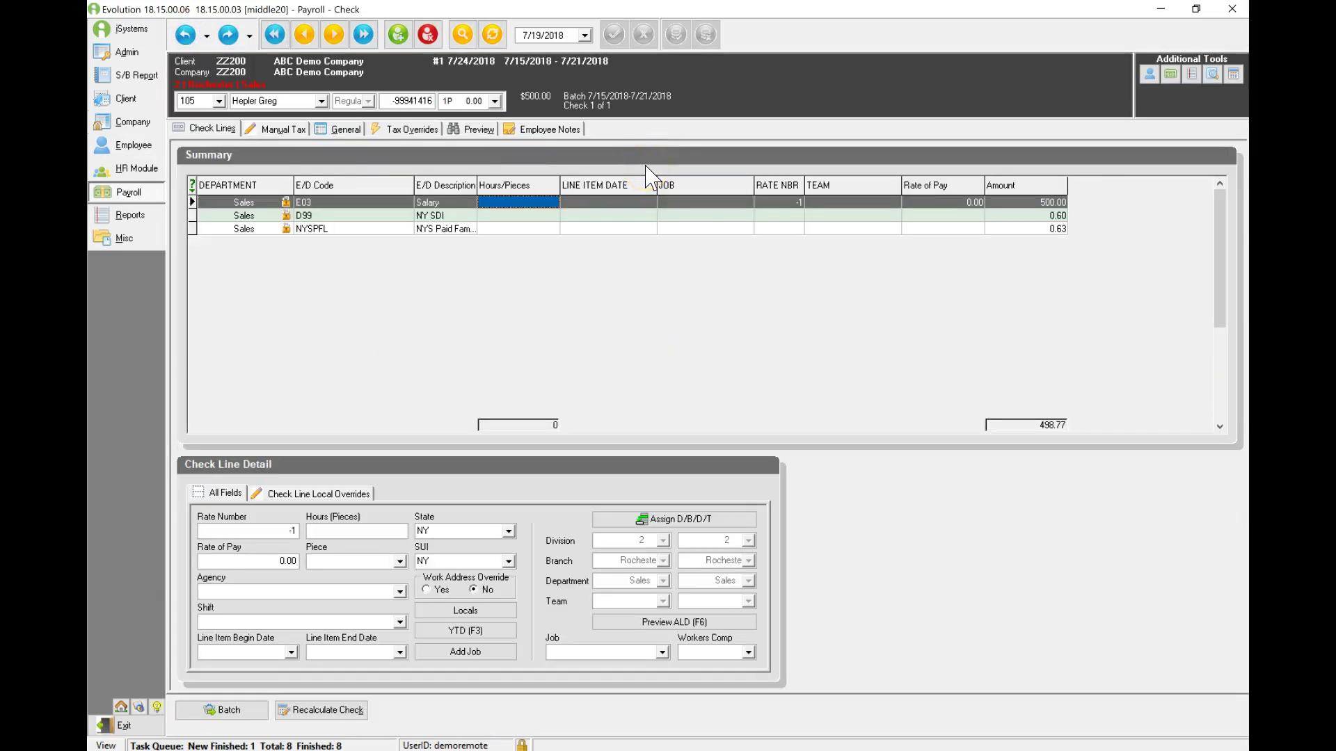
- View the Check Finder and the Tax and Check Line Calculator for the current employee, closing each one
click(1211, 78)
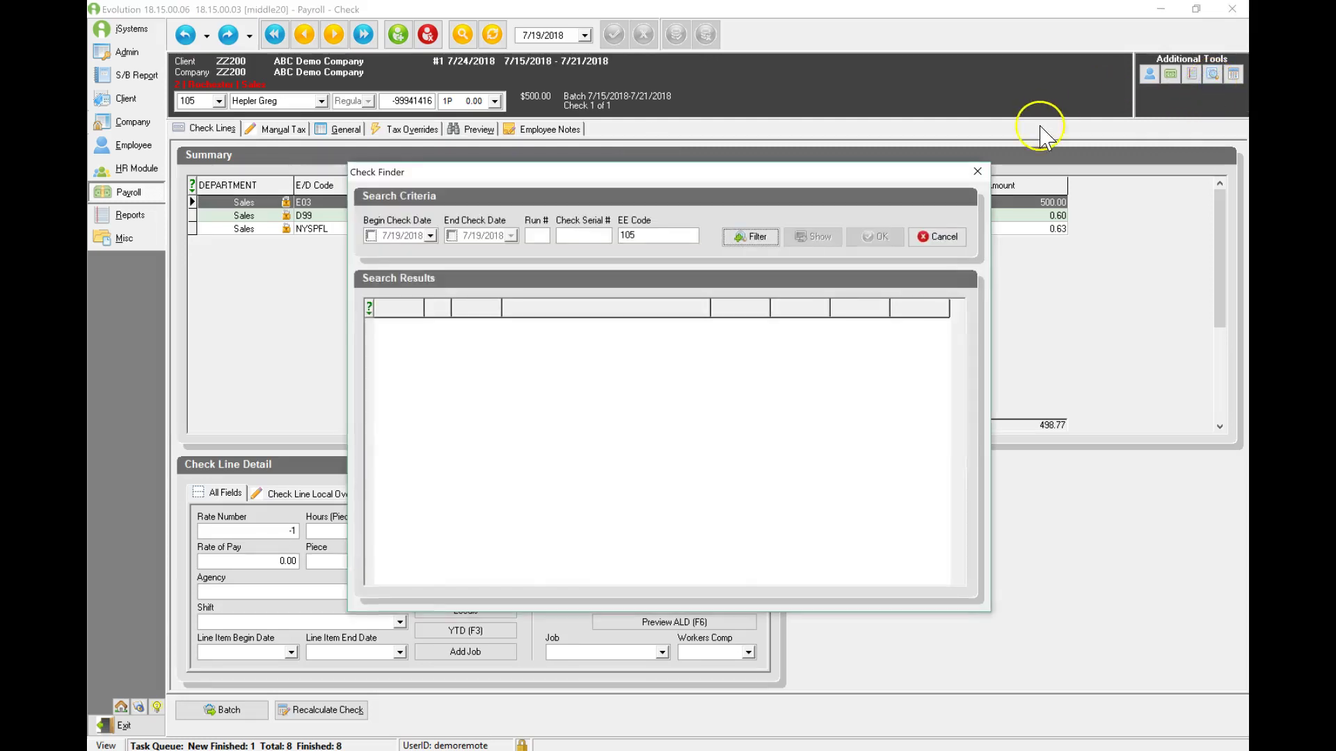
click(977, 171)
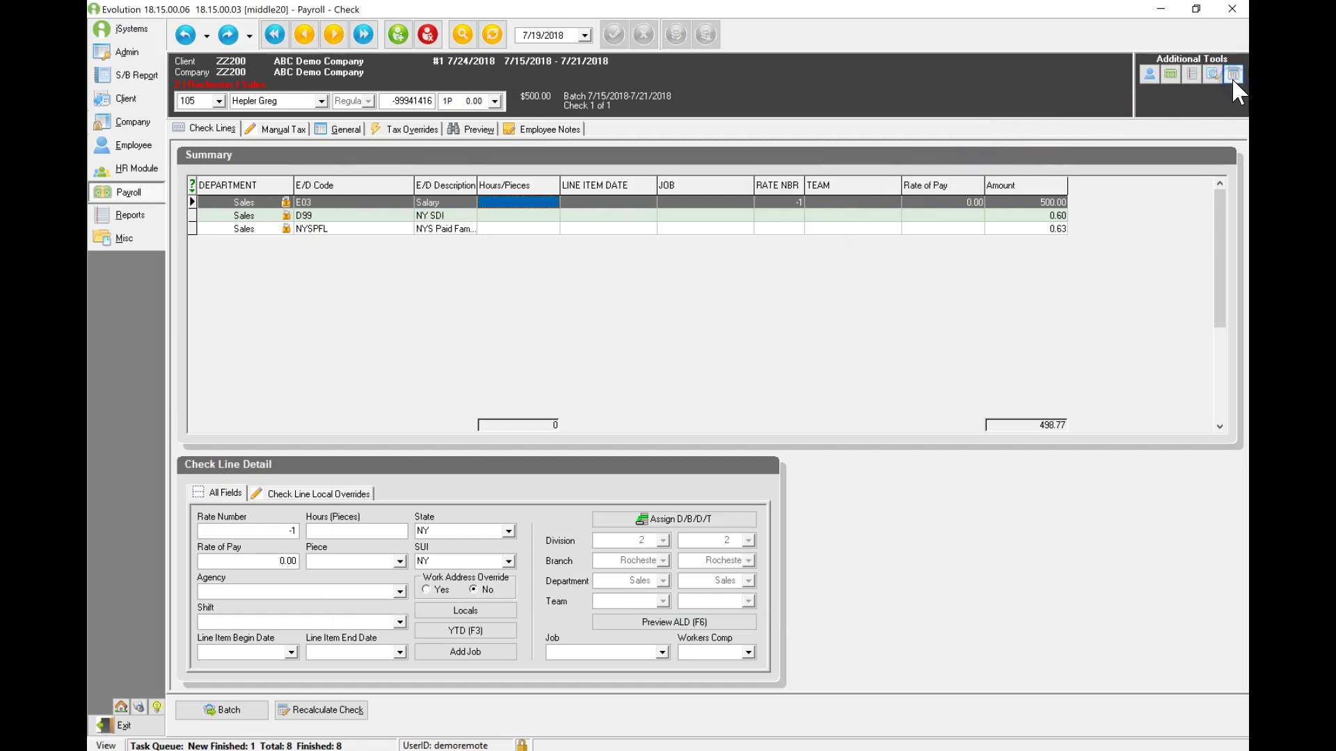
click(1231, 78)
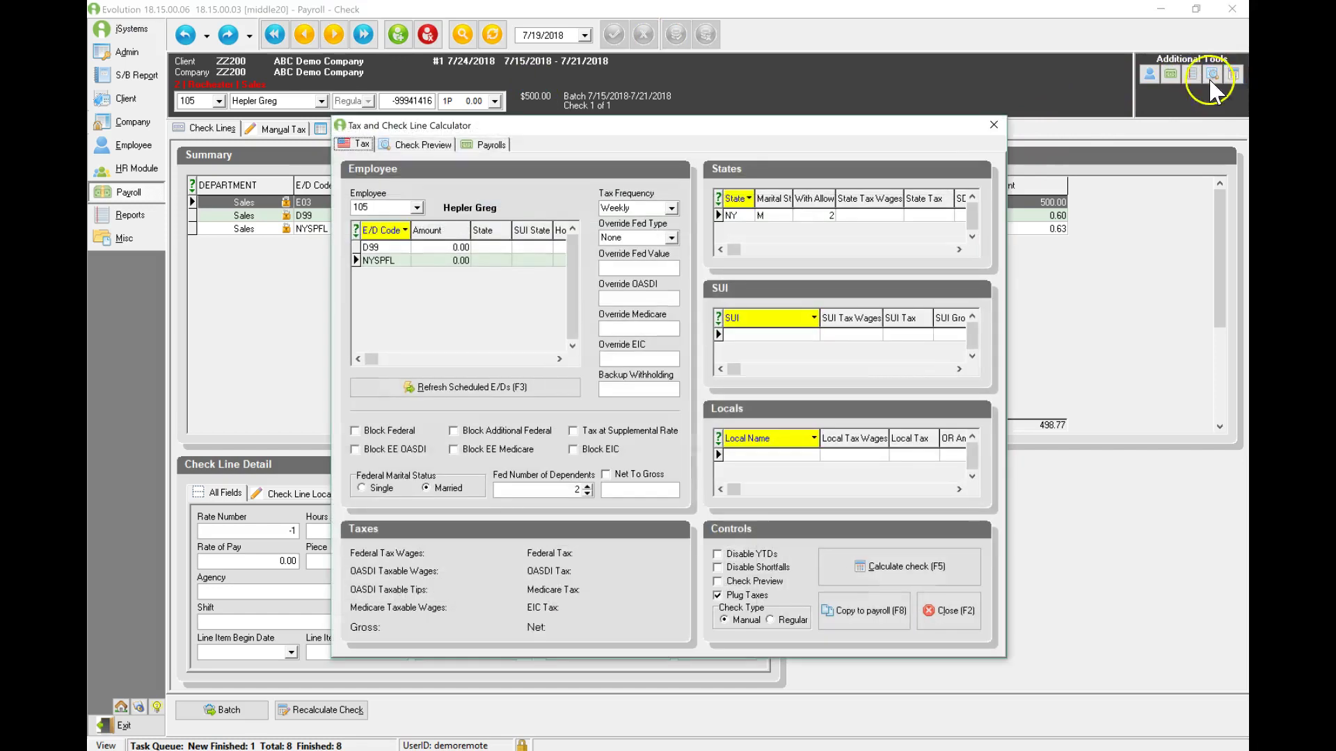
click(991, 127)
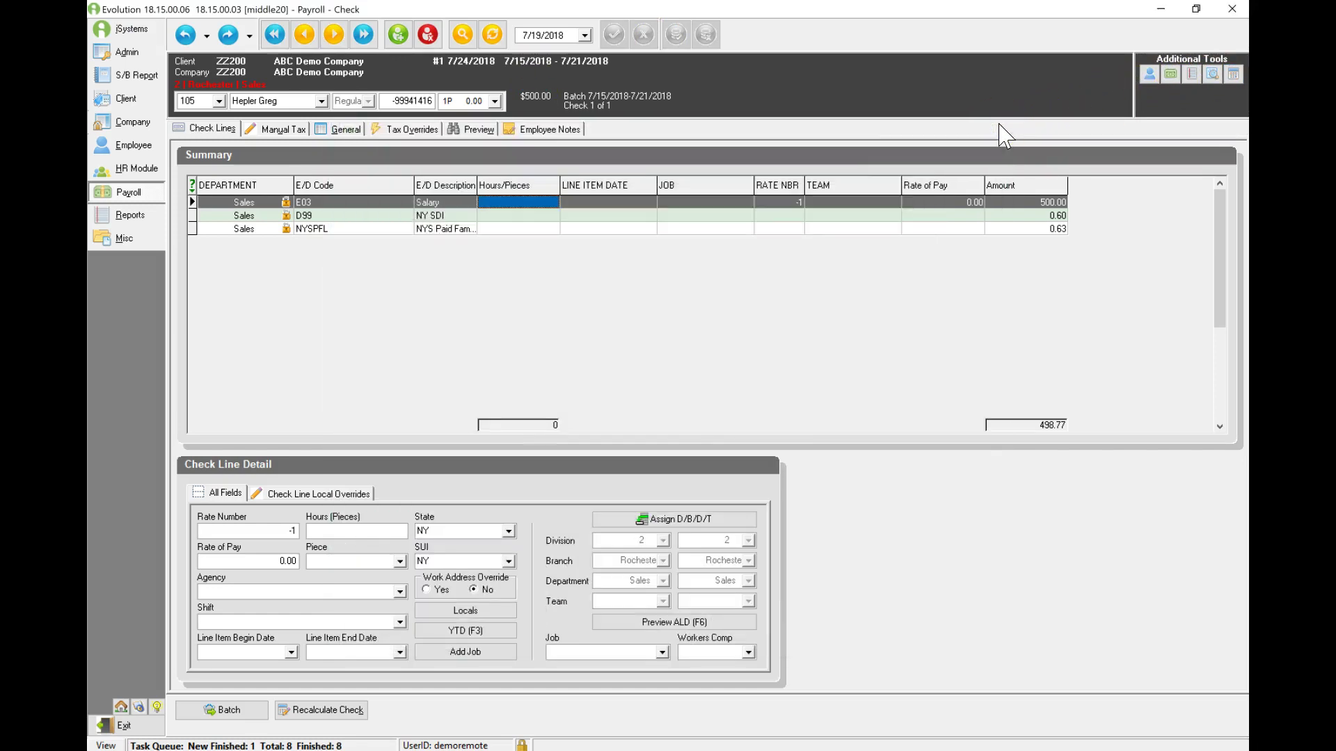
- Return to the batch's Quick Entry grid and select the check with 8 regular and 40 vacation hours
click(243, 713)
click(243, 713)
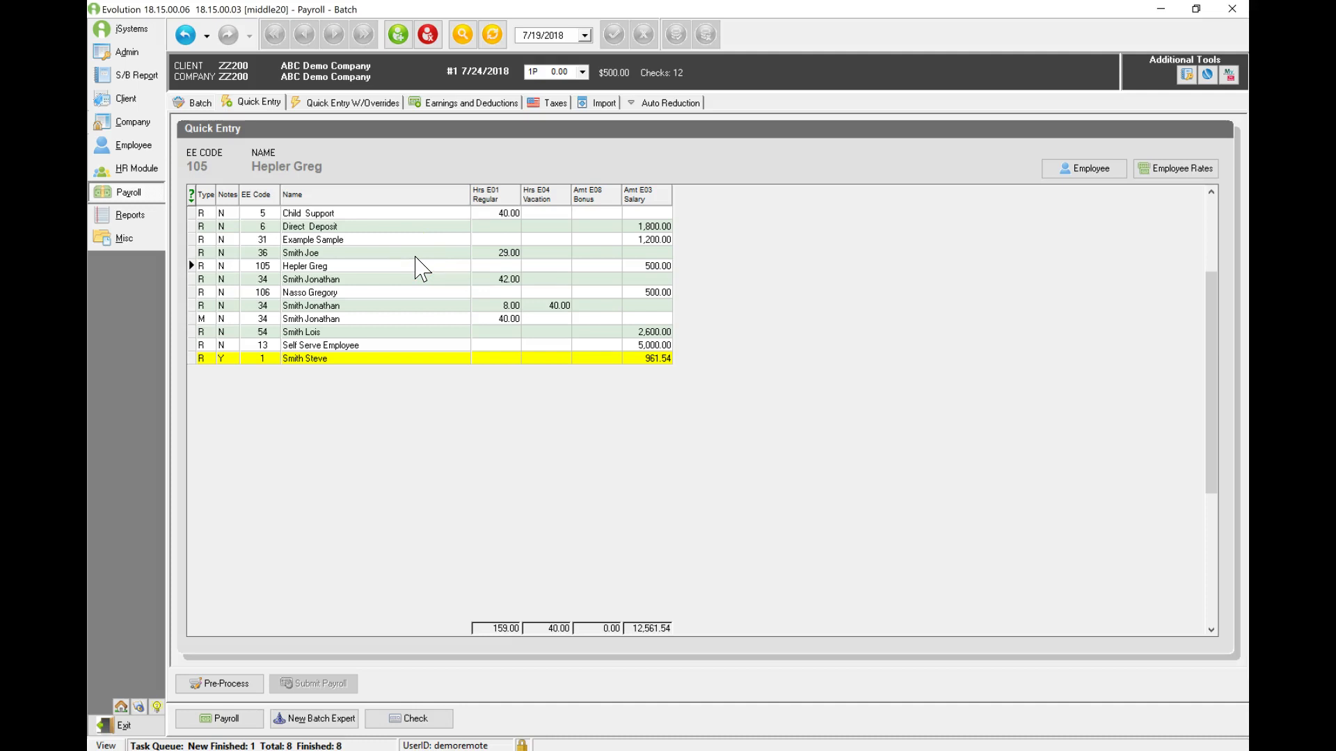
click(417, 307)
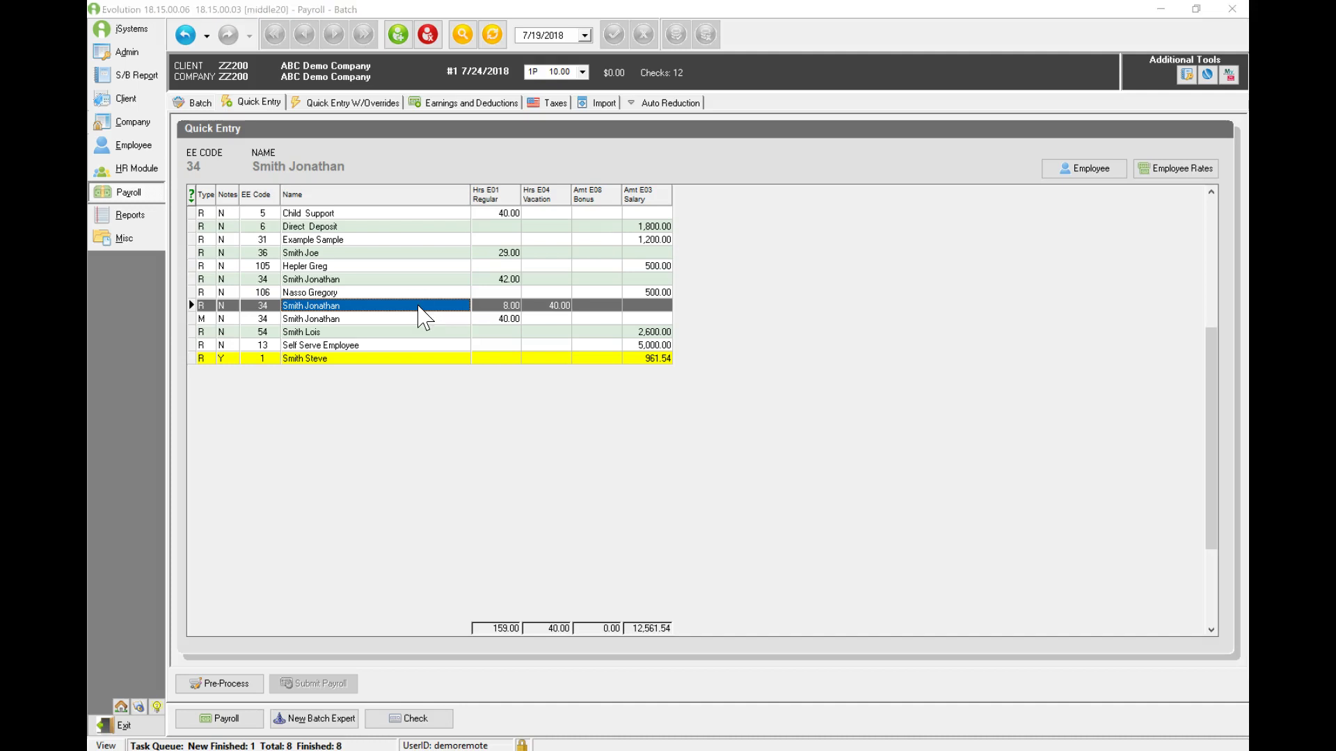
- Export the Quick Entry grid to an XLS file named payrlll and close the resulting Excel workbook without saving changes
key(ctrl+e)
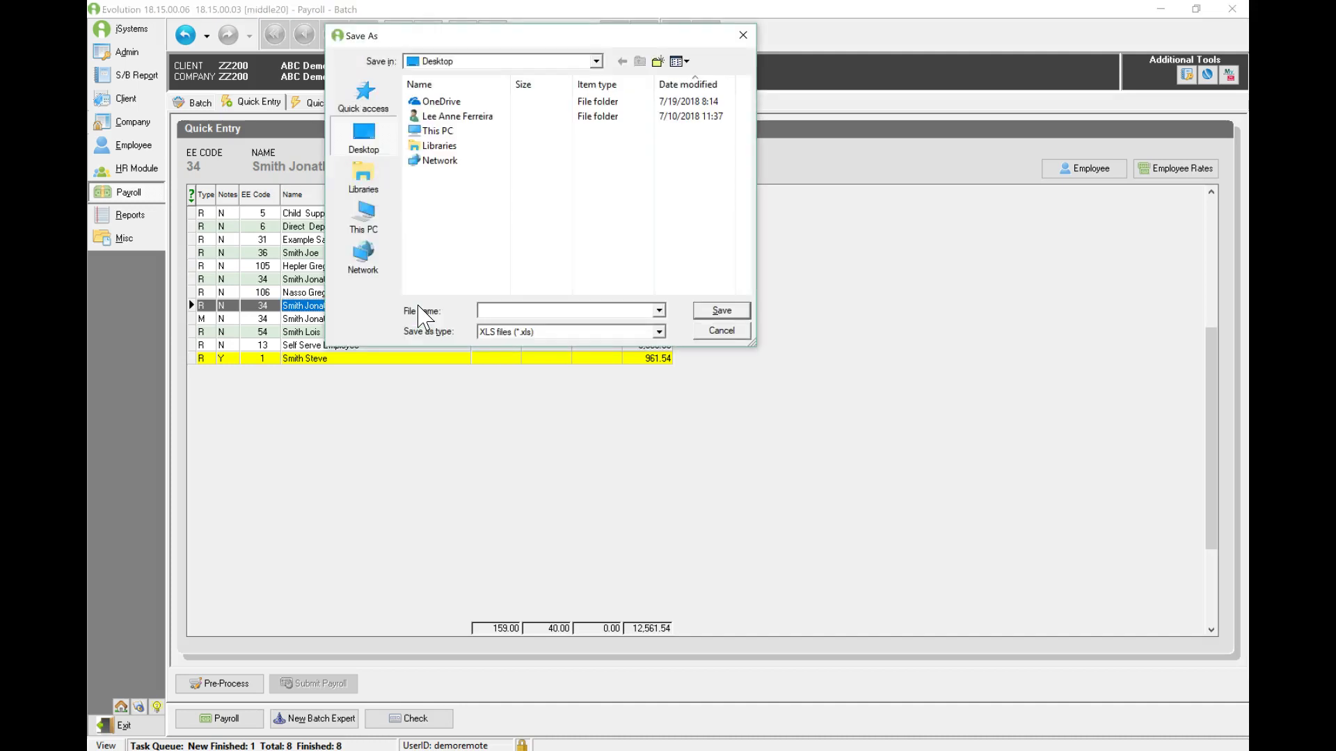
text(jpa)
key(BackSpace)
key(BackSpace)
key(BackSpace)
text(ayr)
click(716, 311)
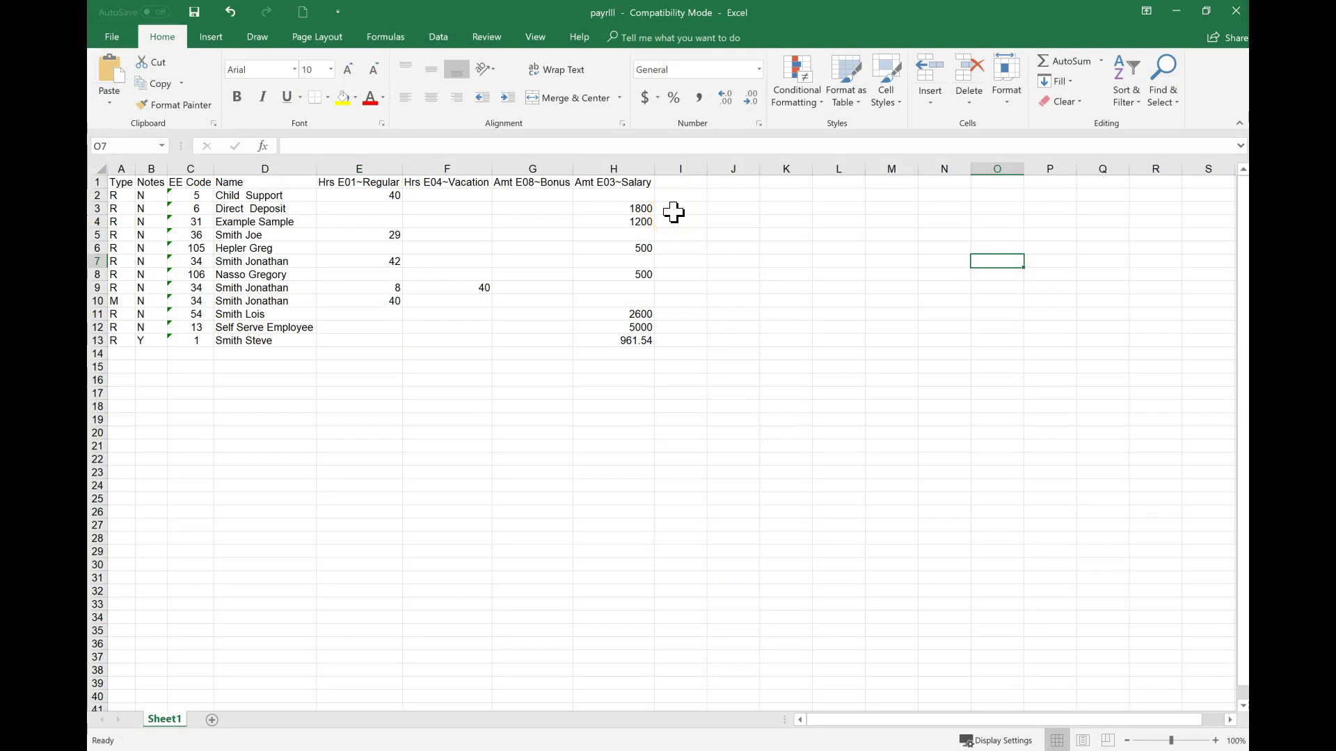
click(1240, 16)
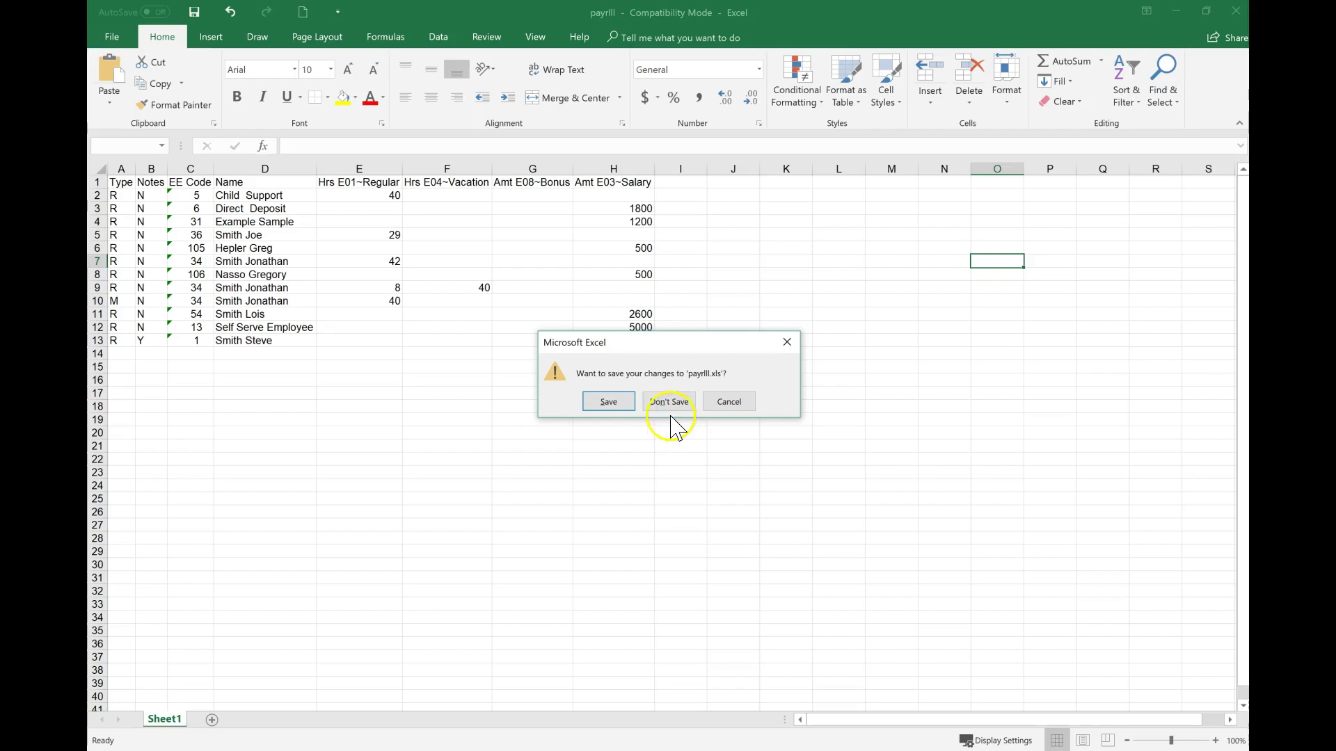
click(670, 407)
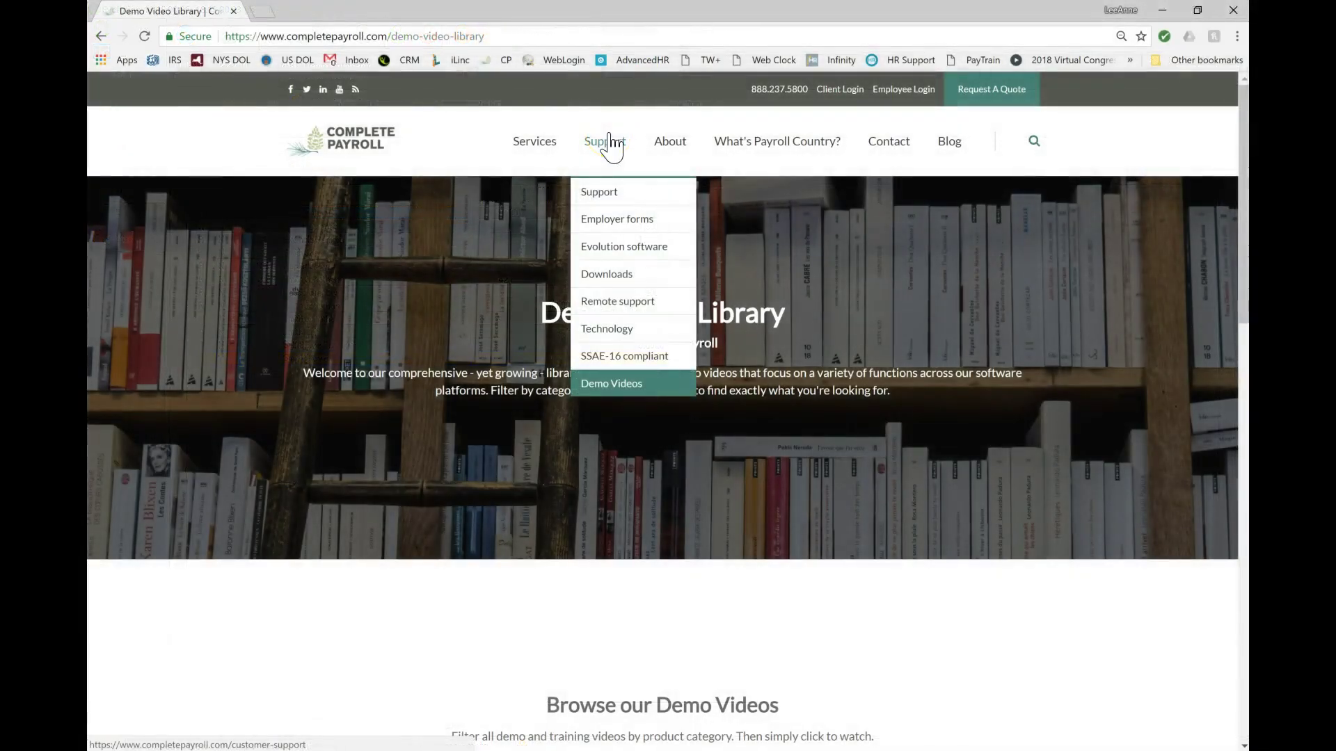
- Switch to the Complete Payroll website in the browser and look through the Evolution Classic videos in the Demo Video Library
scroll(560, 510, down, 3)
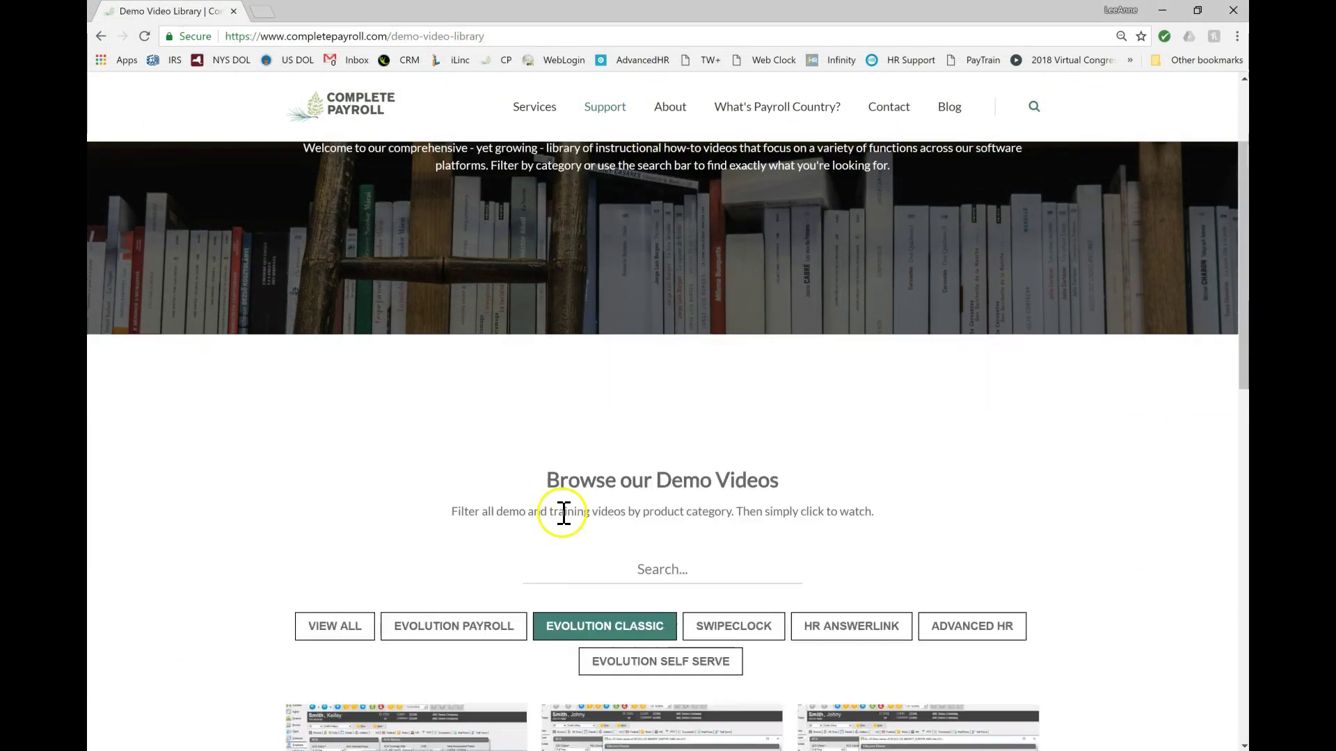
scroll(563, 514, down, 2)
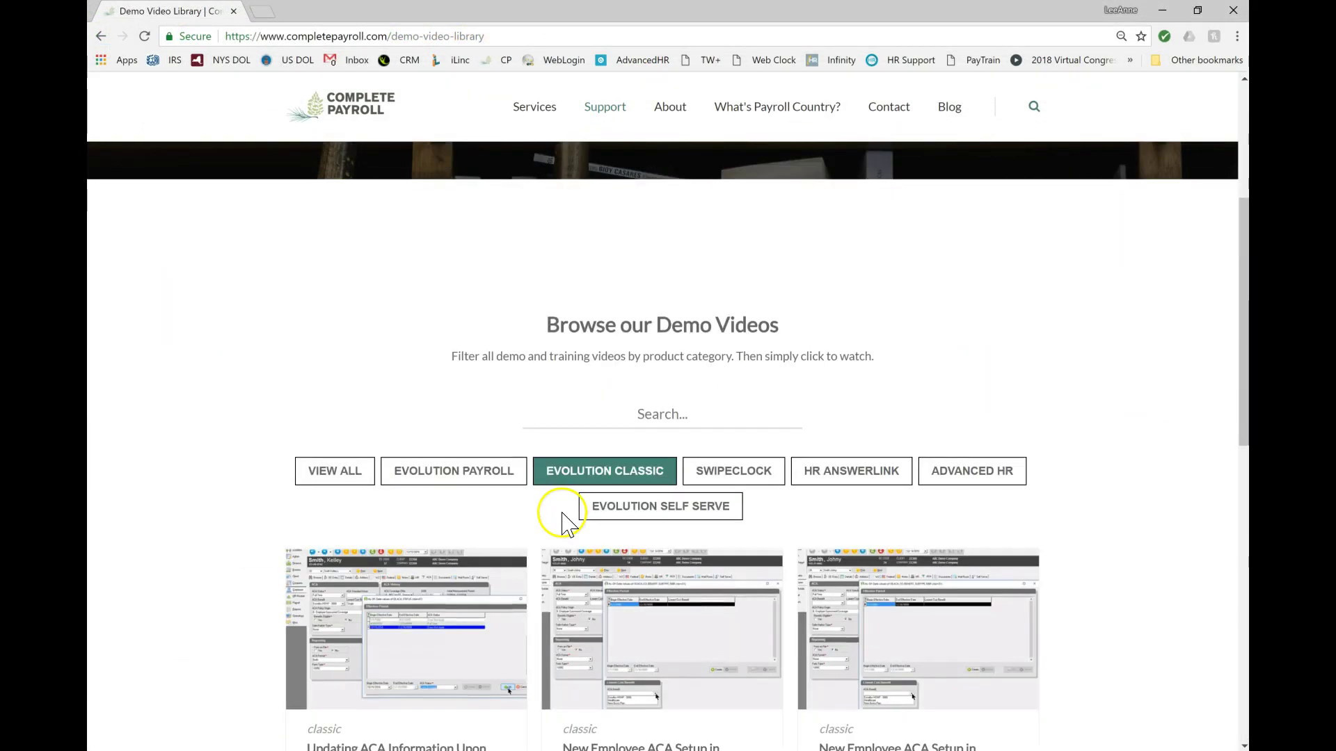